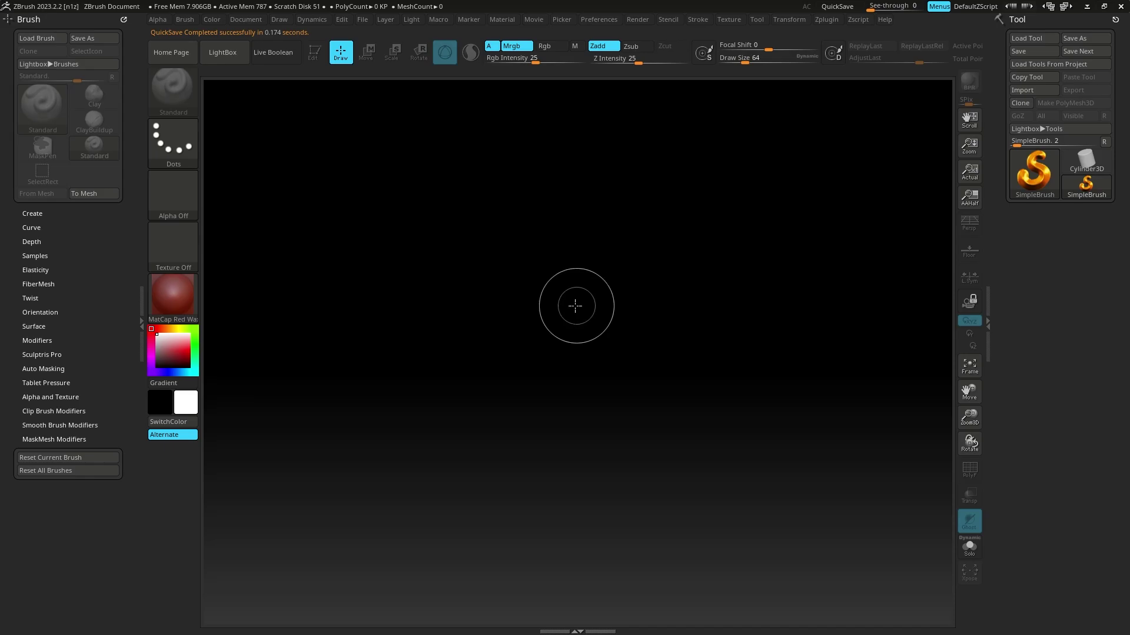
# Load the DemoAnimeHead.ZPR project from LightBox's Project library.
pyautogui.press(',')
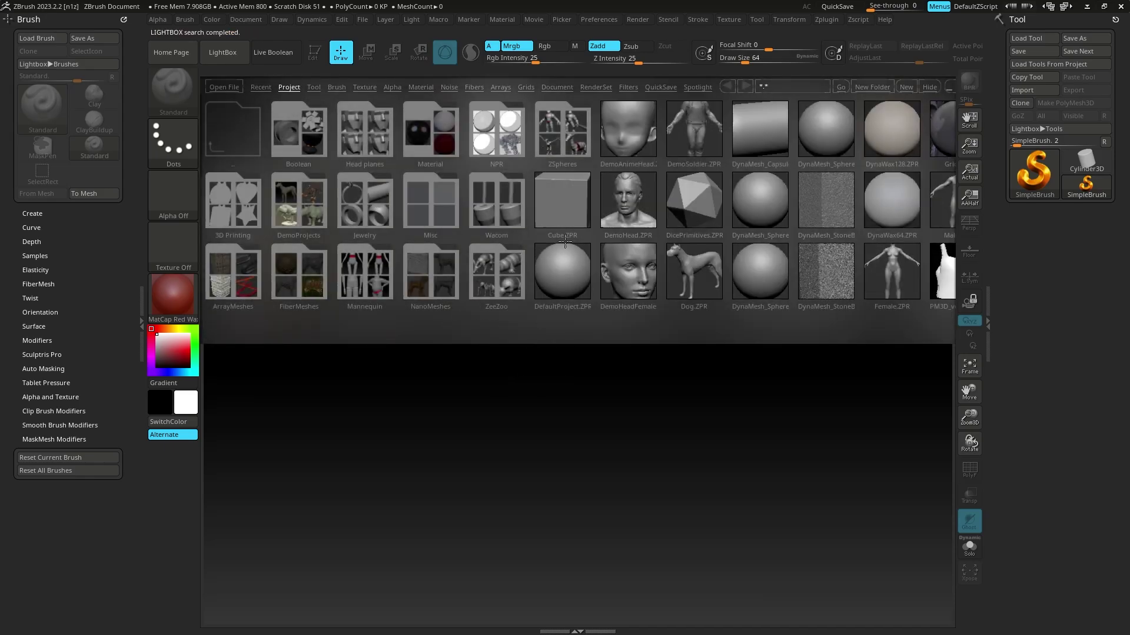
pyautogui.doubleClick(629, 136)
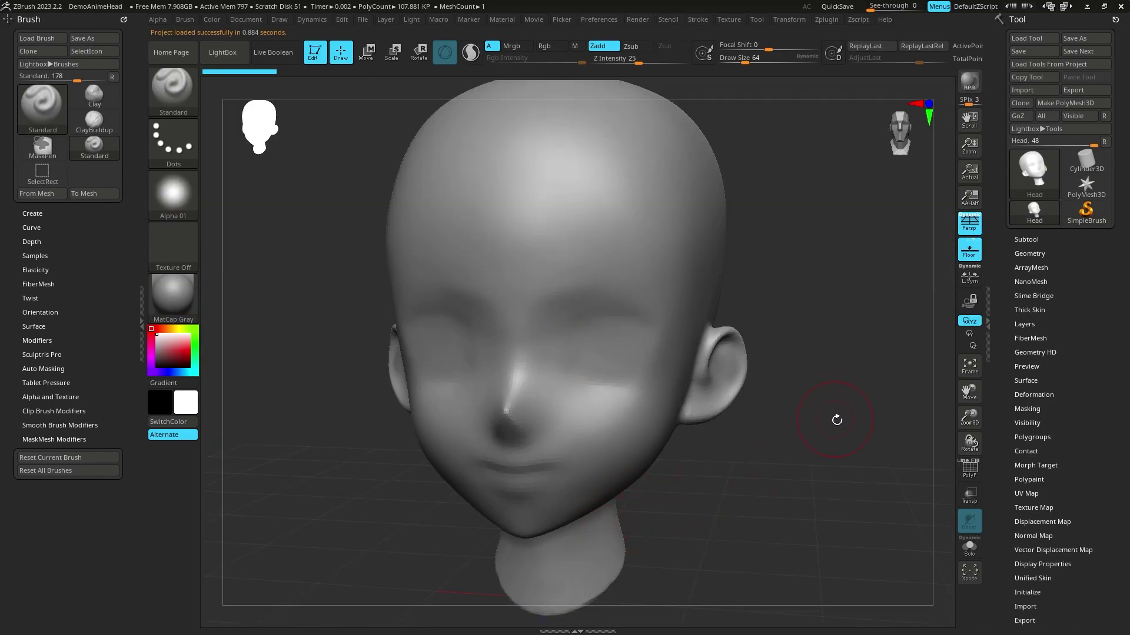
# Frame the whole head, then expand and collapse the Subtool list.
pyautogui.press('f')
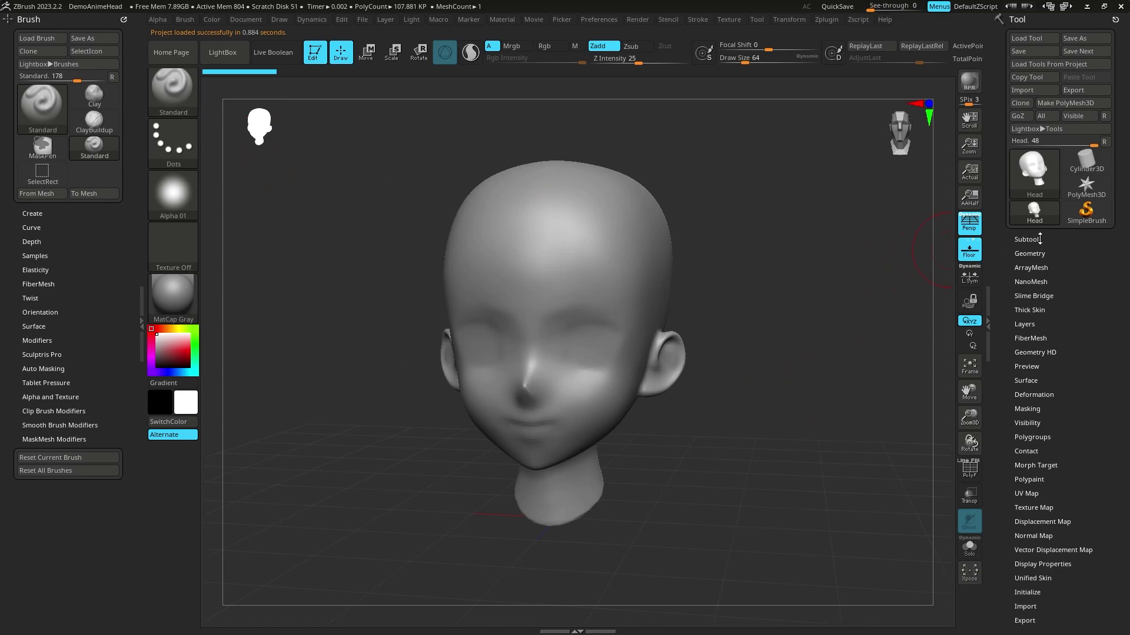
pyautogui.click(1040, 238)
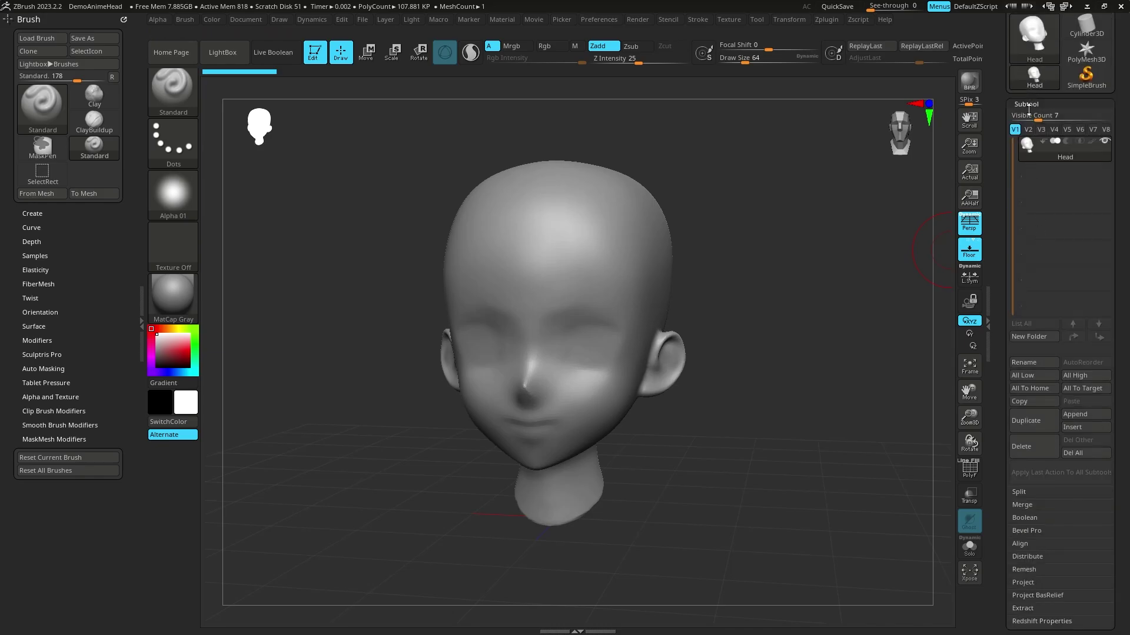
pyautogui.click(1027, 110)
pyautogui.click(1030, 34)
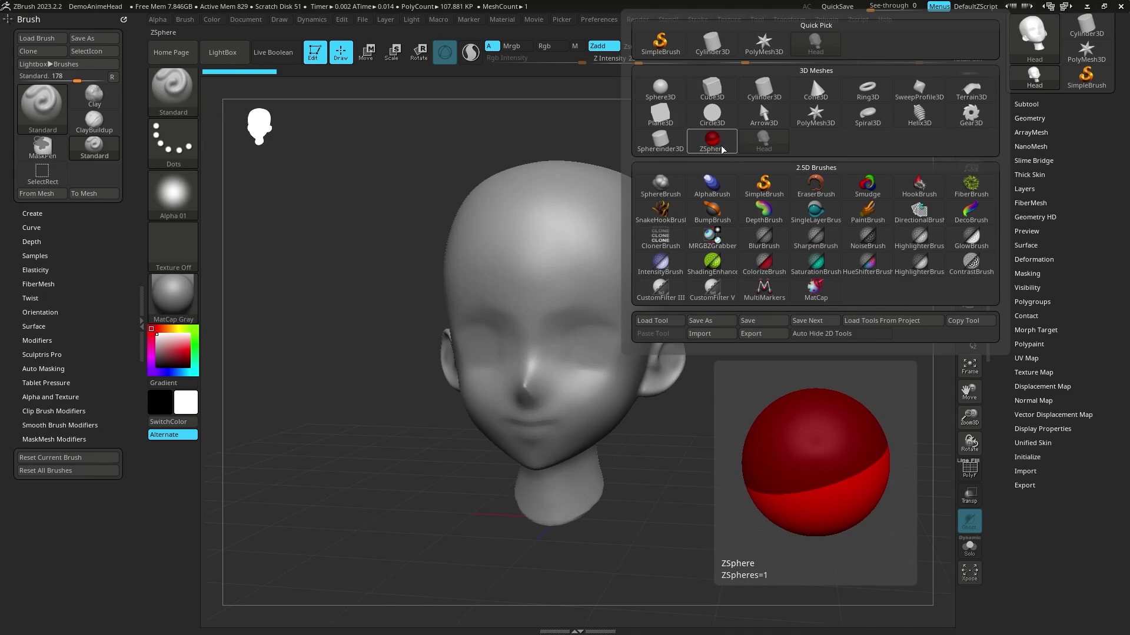
# Expand the Geometry > ZRemesher settings and bring up the brush palette.
pyautogui.click(1030, 118)
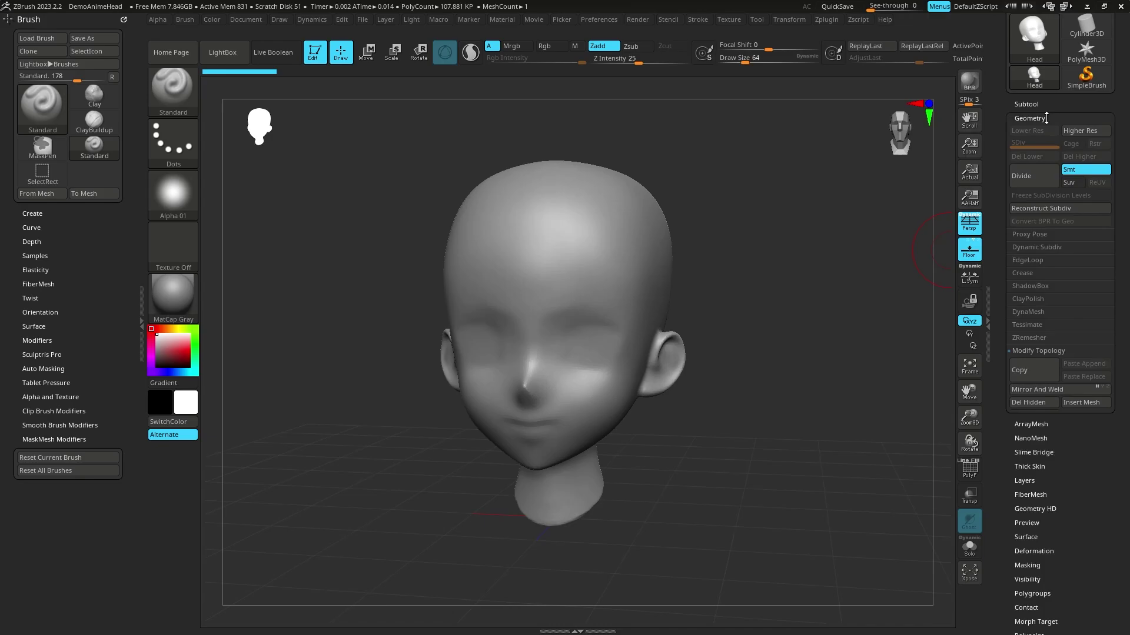
pyautogui.click(1039, 351)
pyautogui.click(1030, 338)
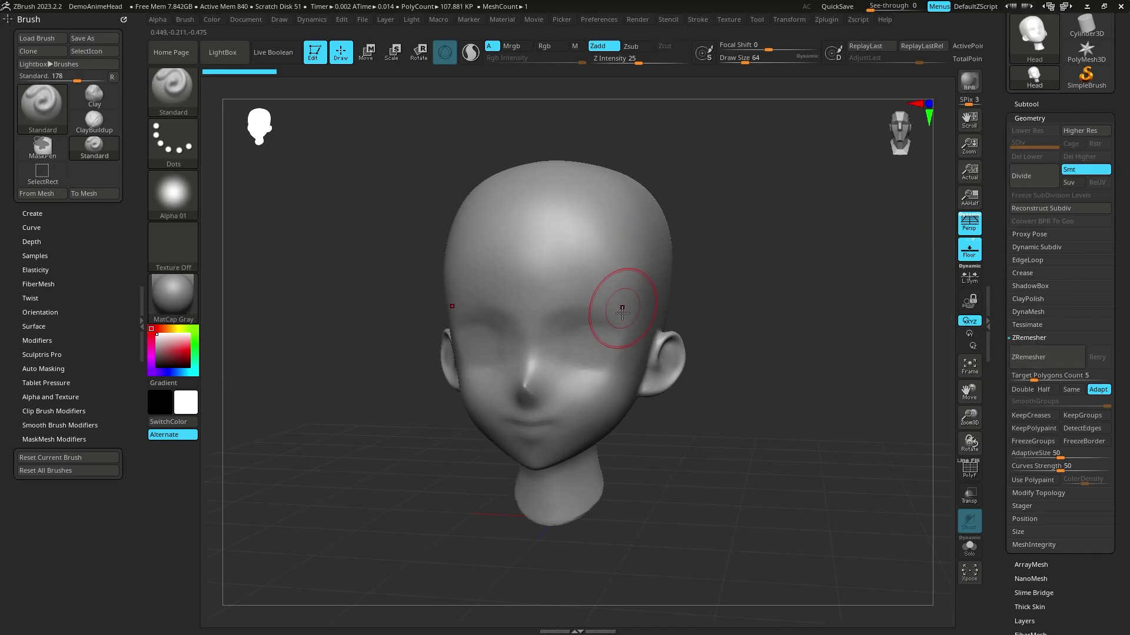
pyautogui.click(186, 92)
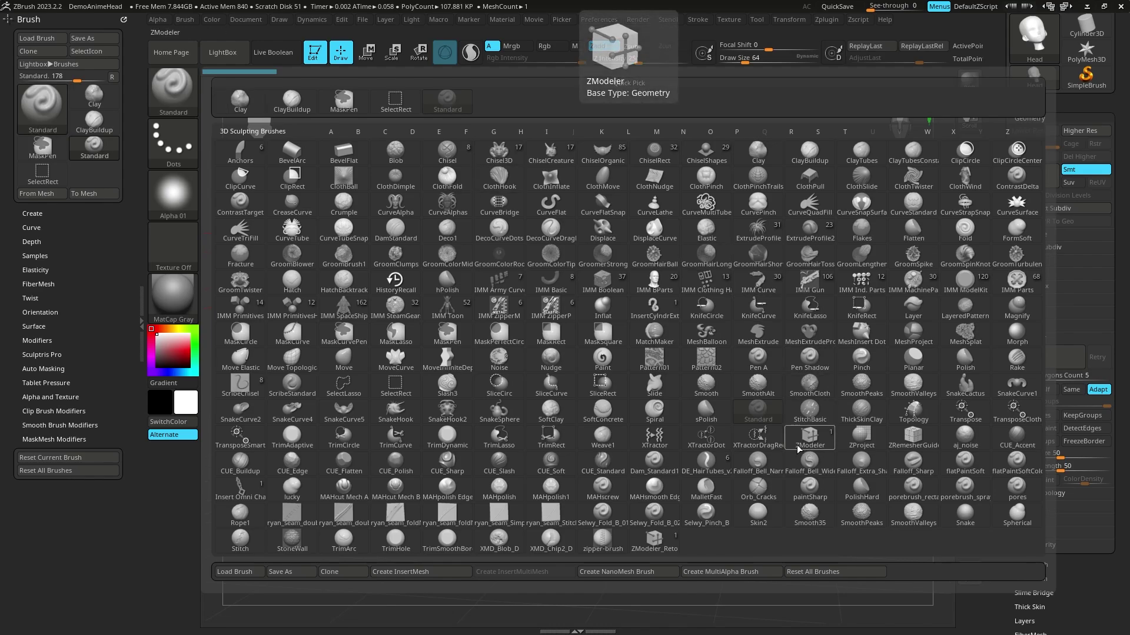
# Filter the brush palette to brushes starting with T, briefly toggling LightBox.
pyautogui.press('t')
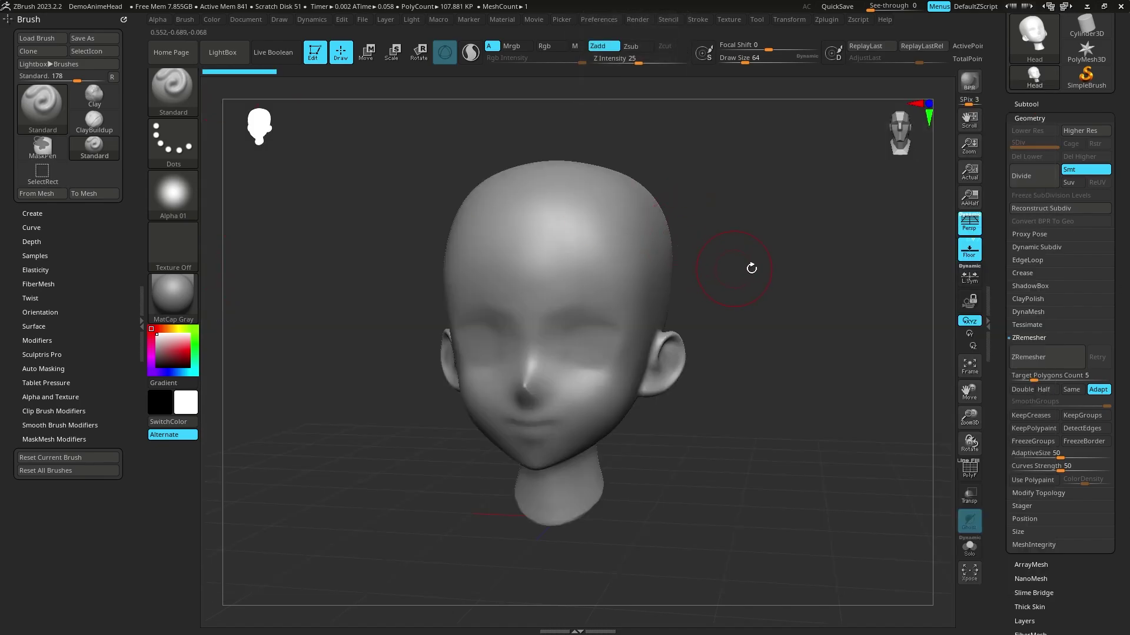
pyautogui.scroll(2, 770, 211)
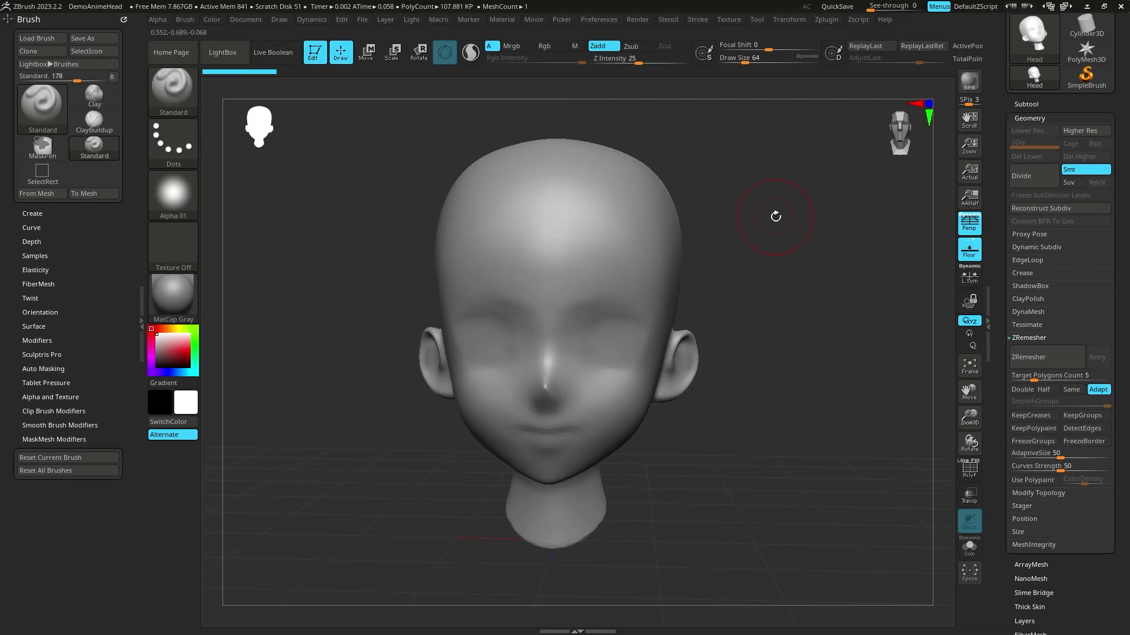
pyautogui.press(',')
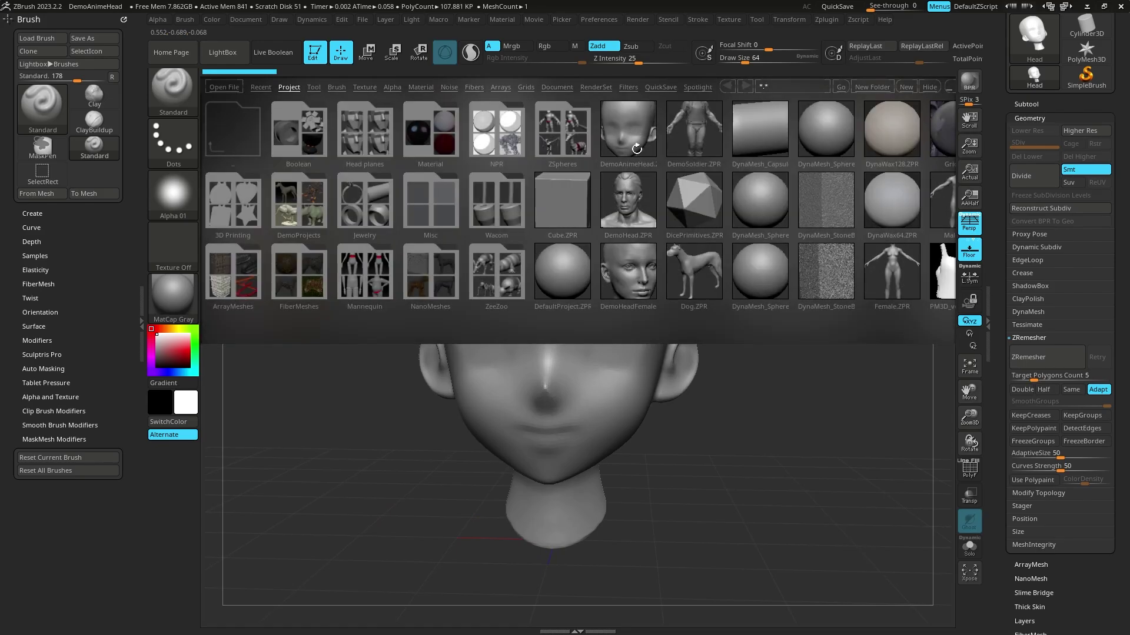
pyautogui.press(',')
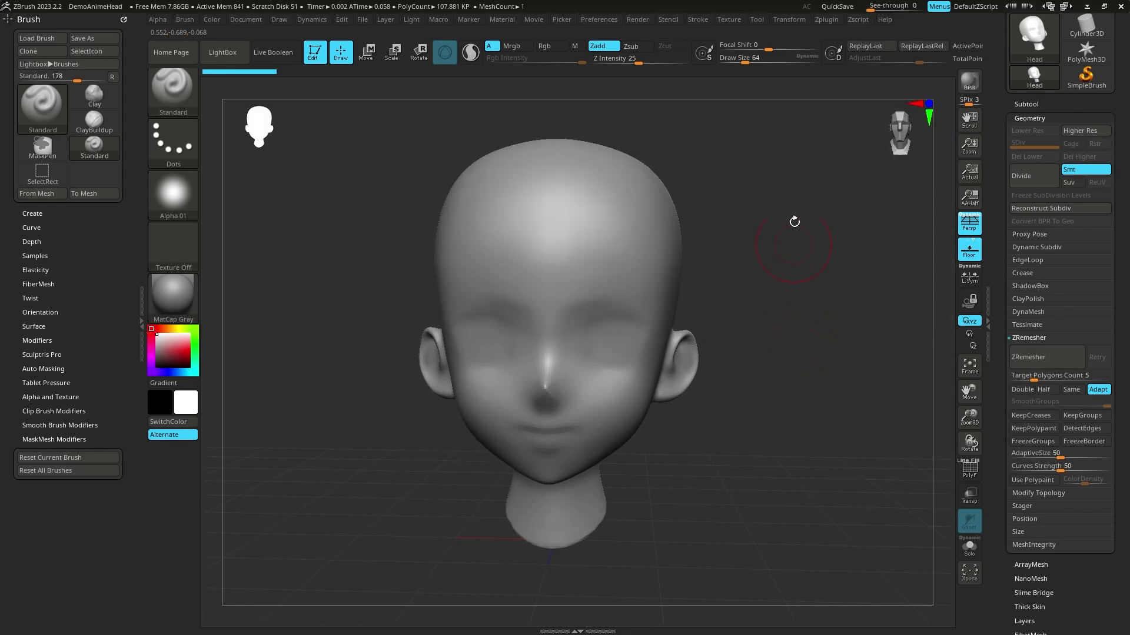
pyautogui.moveTo(787, 233)
pyautogui.mouseDown()
pyautogui.moveTo(802, 214)
pyautogui.moveTo(821, 221)
pyautogui.moveTo(822, 239)
pyautogui.mouseUp()
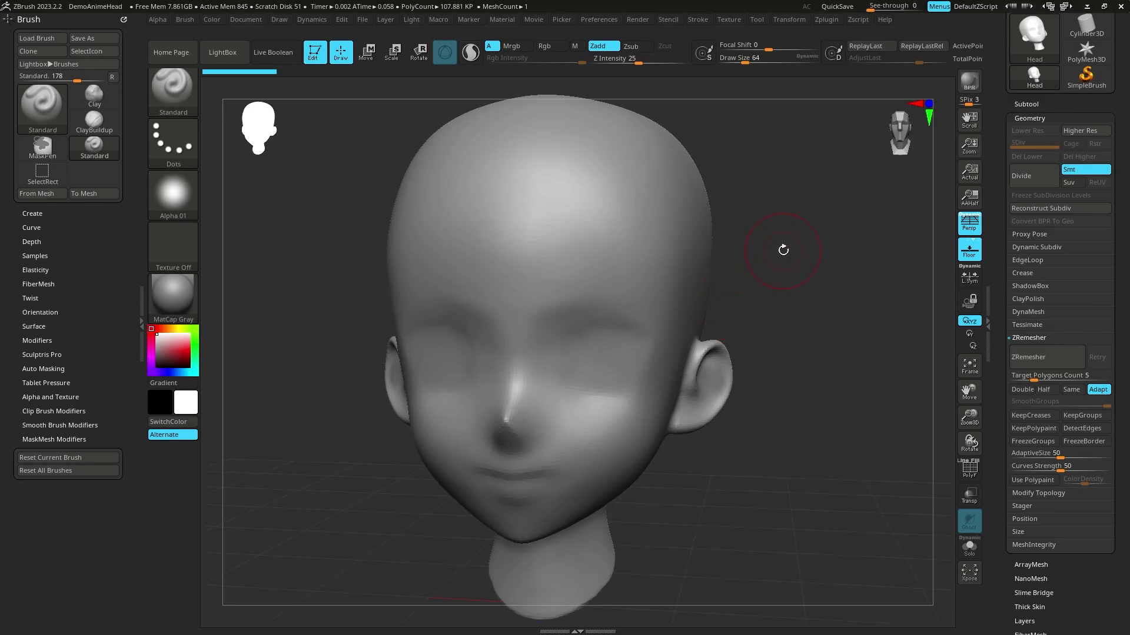
# Reduce Draw Size to about 28, turn the head three-quarters, and reopen the brush palette.
pyautogui.press('s')
pyautogui.moveTo(788, 250); pyautogui.dragTo(776, 255)
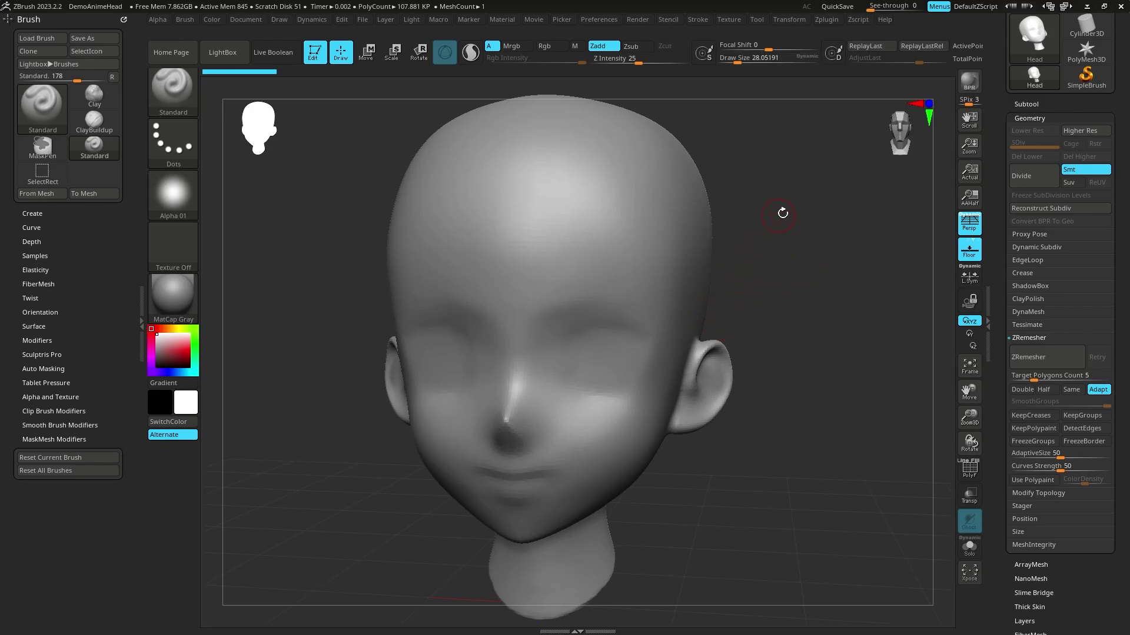
pyautogui.moveTo(781, 212); pyautogui.dragTo(797, 227)
pyautogui.click(174, 83)
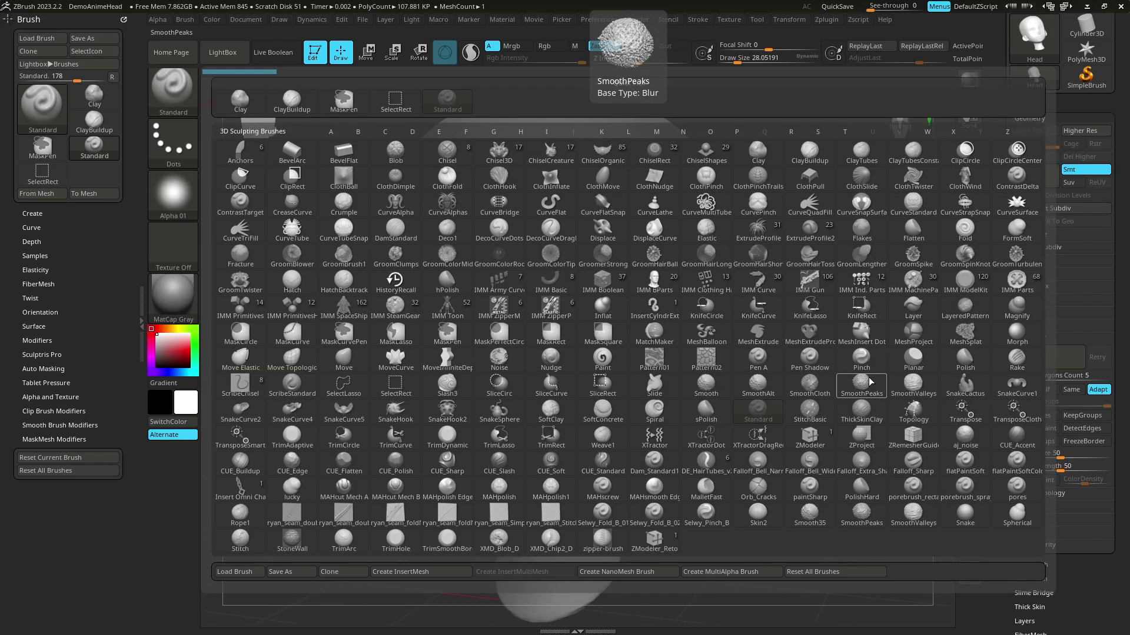
# Select the Topology brush, dismiss the Dynamic Draw Size note, frame the head and hide the floor.
pyautogui.click(914, 415)
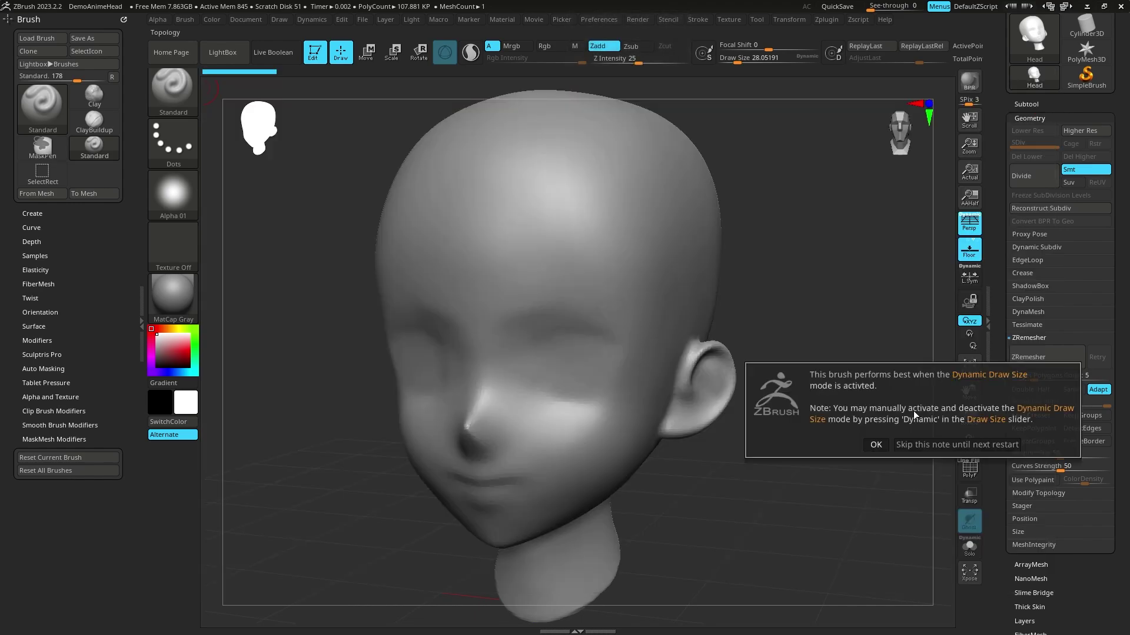
pyautogui.click(876, 445)
pyautogui.moveTo(832, 318); pyautogui.dragTo(820, 309)
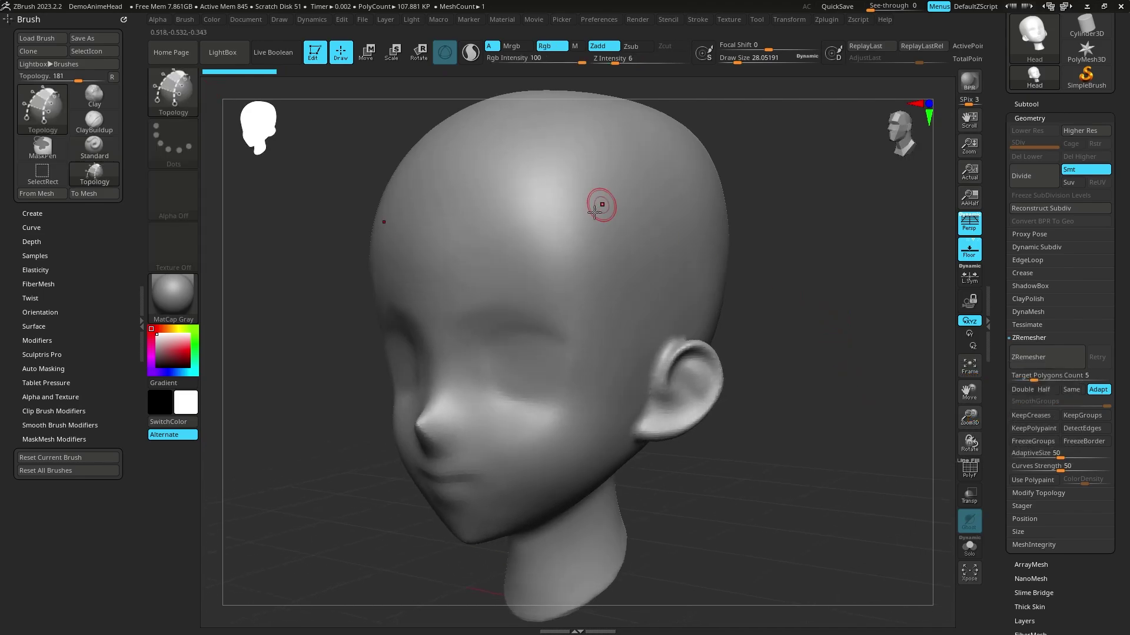
pyautogui.moveTo(797, 240)
pyautogui.mouseDown()
pyautogui.moveTo(825, 279)
pyautogui.moveTo(464, 211)
pyautogui.mouseUp()
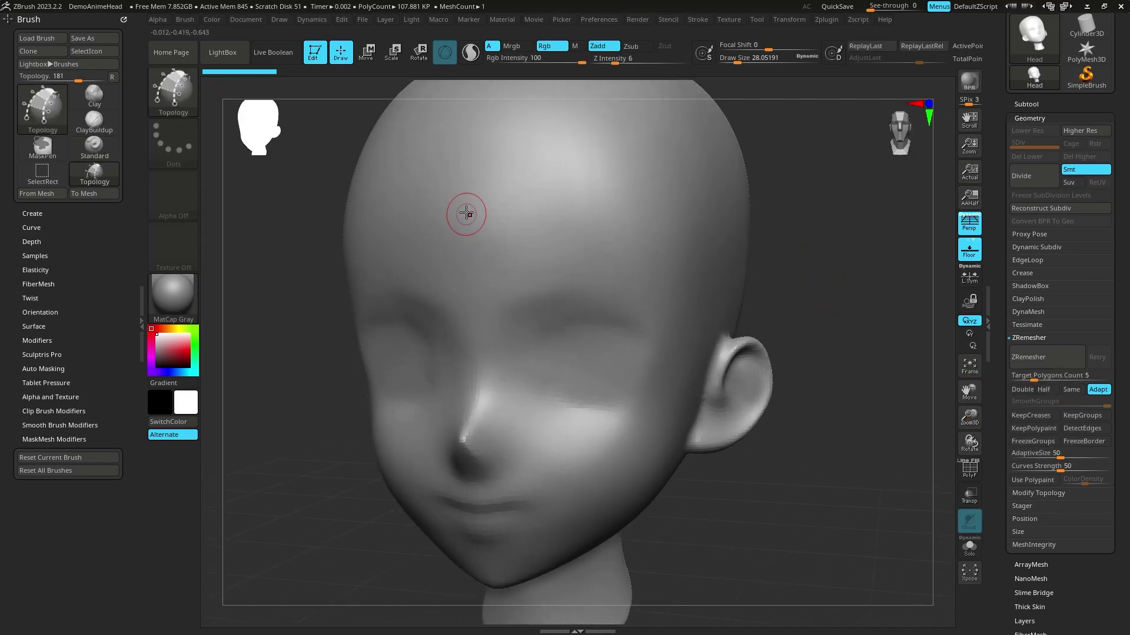
pyautogui.click(423, 205)
pyautogui.moveTo(817, 252)
pyautogui.mouseDown()
pyautogui.moveTo(813, 315)
pyautogui.moveTo(798, 316)
pyautogui.mouseUp()
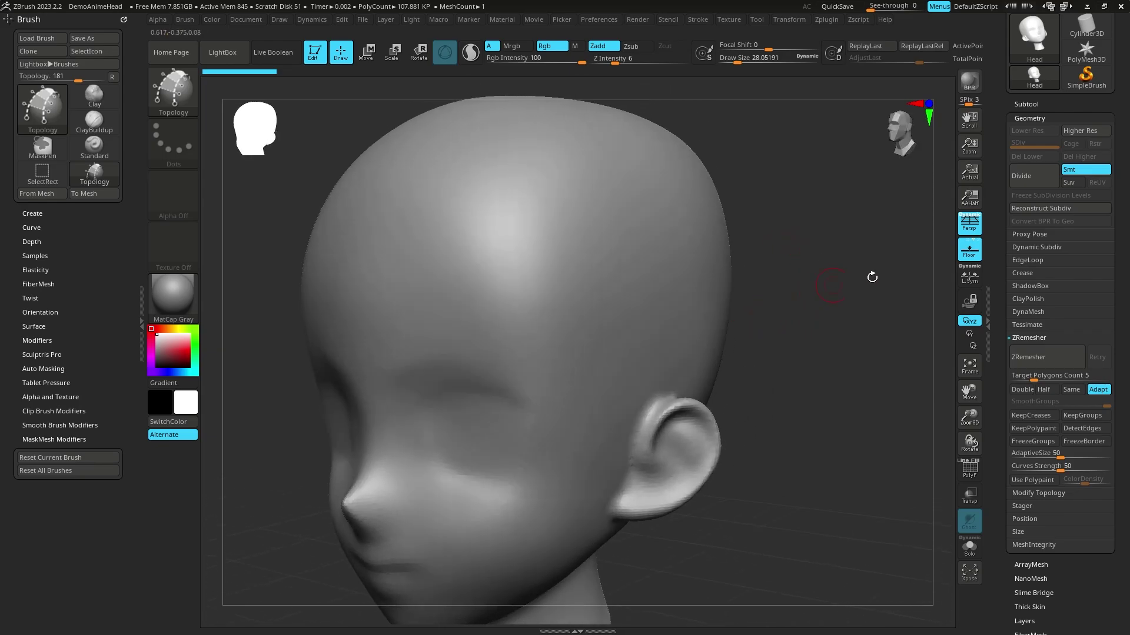
pyautogui.moveTo(781, 358)
pyautogui.keyDown('alt'); pyautogui.mouseDown()
pyautogui.moveTo(797, 290)
pyautogui.moveTo(822, 306)
pyautogui.mouseUp(); pyautogui.keyUp('alt')
pyautogui.hotkey('shift', 'p')
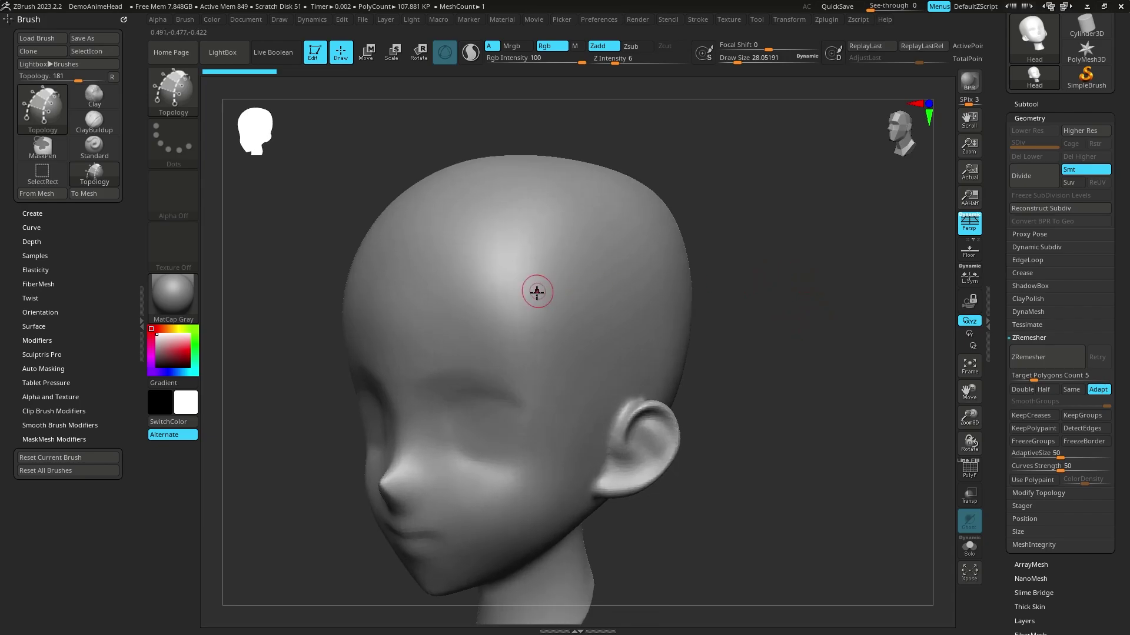
# Draw three parallel Topology curves across the forehead.
pyautogui.moveTo(520, 314); pyautogui.dragTo(598, 259)
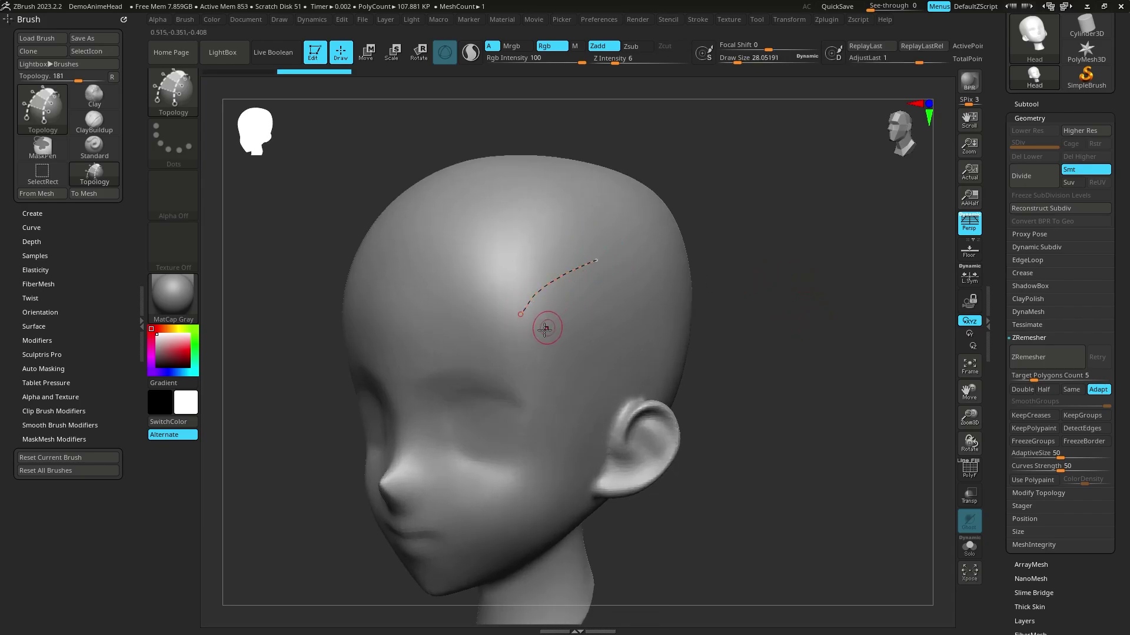
pyautogui.moveTo(539, 339); pyautogui.dragTo(622, 294)
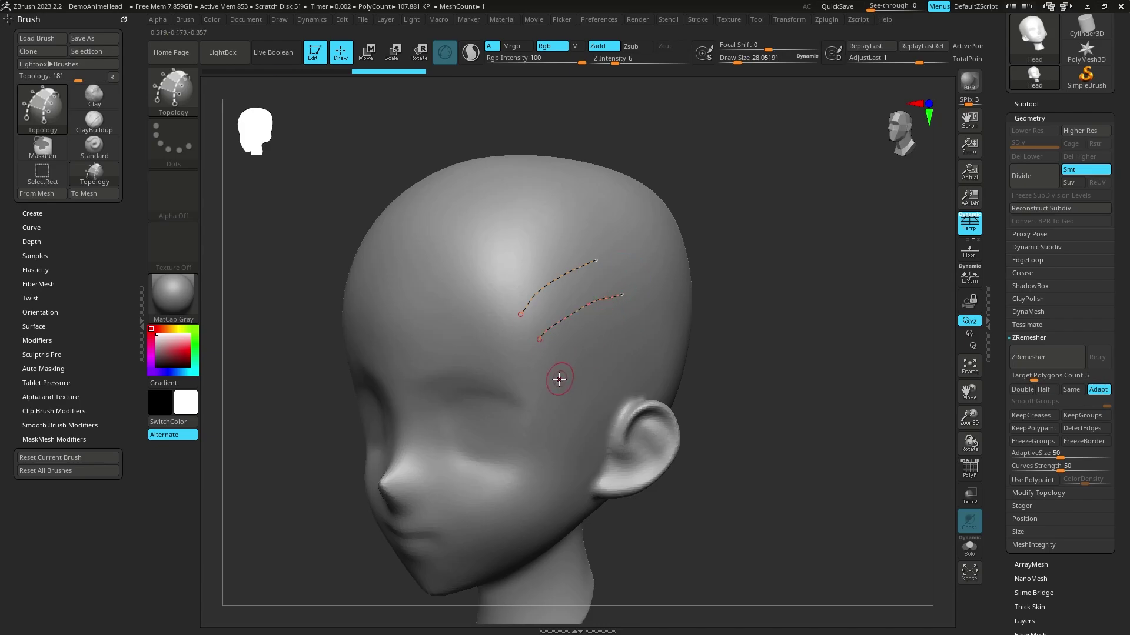
pyautogui.moveTo(555, 369); pyautogui.dragTo(638, 319)
pyautogui.keyDown('alt'); pyautogui.moveTo(777, 313); pyautogui.dragTo(812, 335); pyautogui.keyUp('alt')
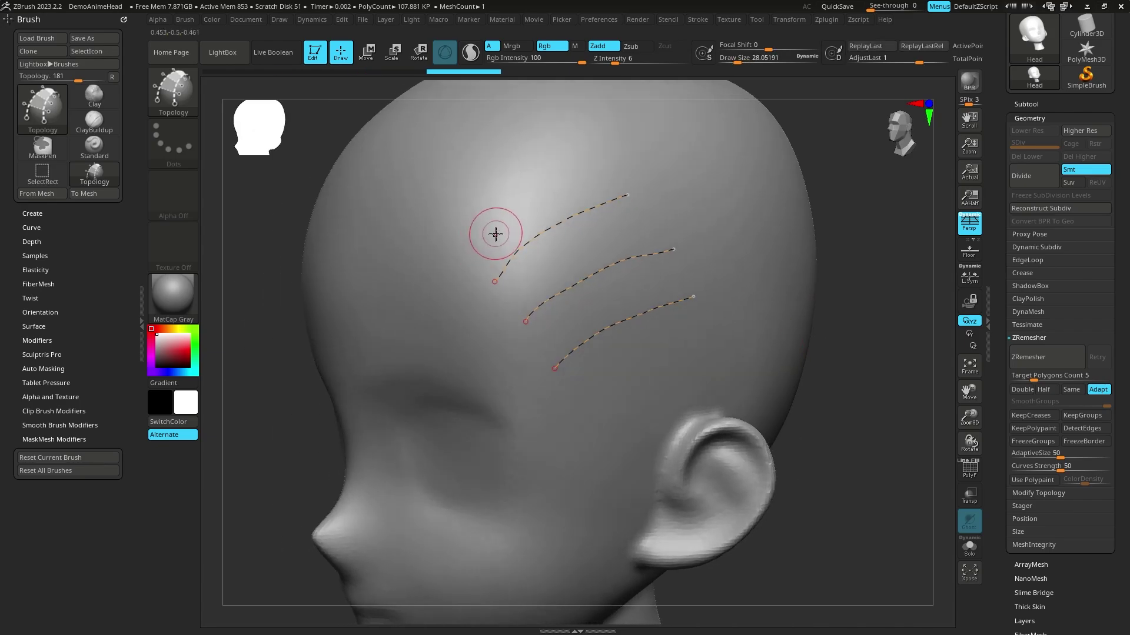
# Draw two curves crossing the forehead curves to form a two-by-two quad grid.
pyautogui.moveTo(493, 244); pyautogui.dragTo(536, 303)
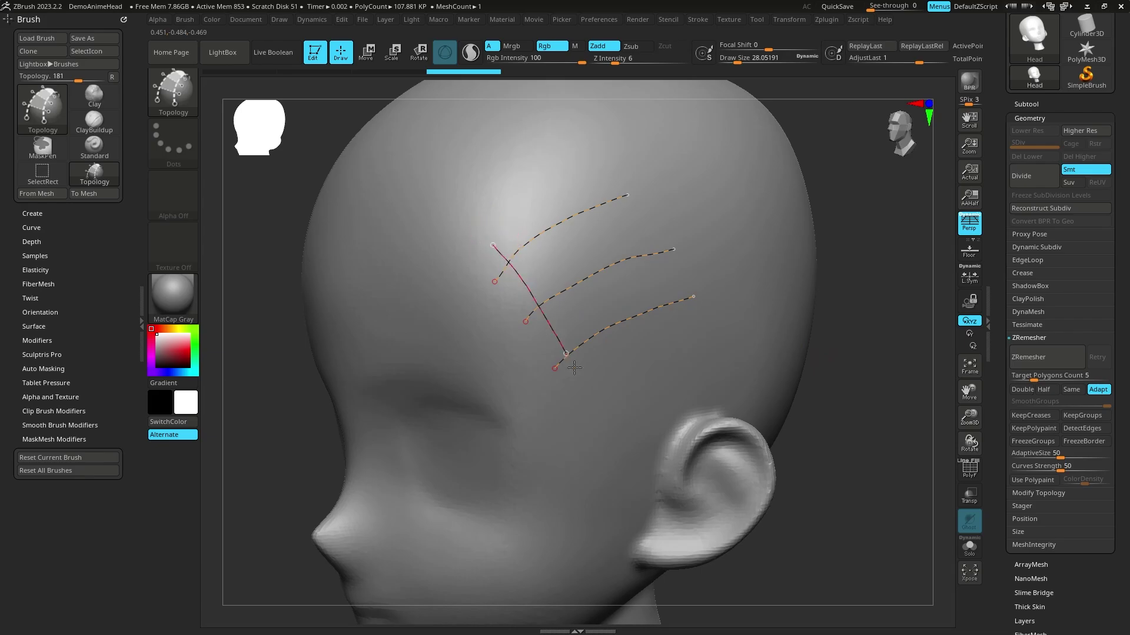
pyautogui.moveTo(574, 368); pyautogui.dragTo(579, 374)
pyautogui.moveTo(539, 210); pyautogui.dragTo(620, 356)
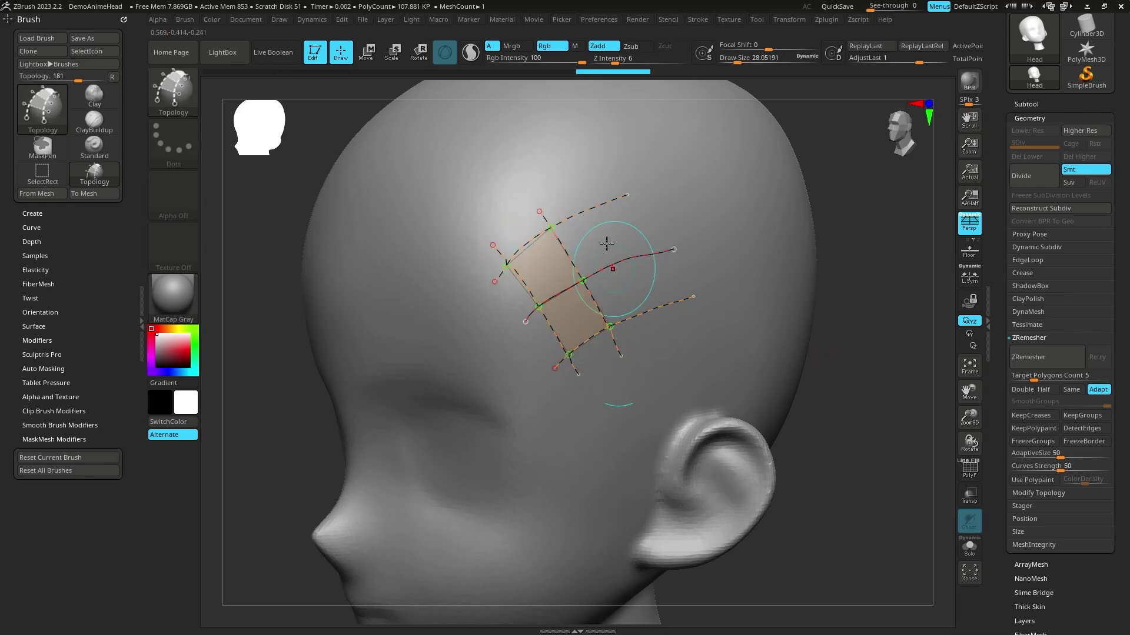
pyautogui.moveTo(596, 186); pyautogui.dragTo(650, 280)
pyautogui.moveTo(667, 321); pyautogui.dragTo(671, 323)
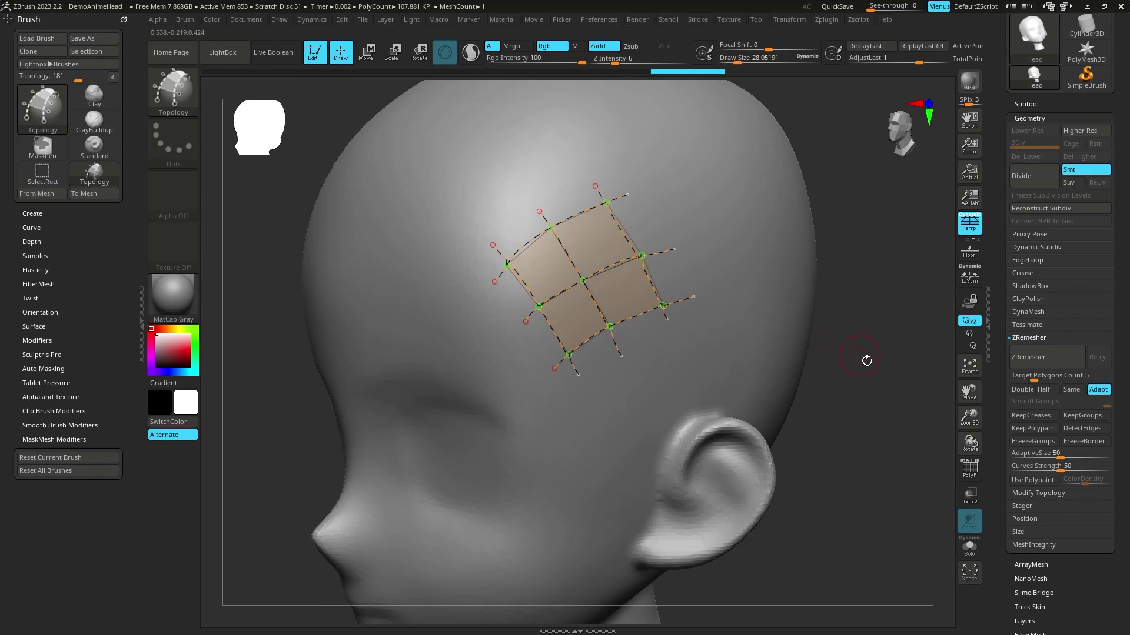
pyautogui.moveTo(865, 361); pyautogui.dragTo(898, 371)
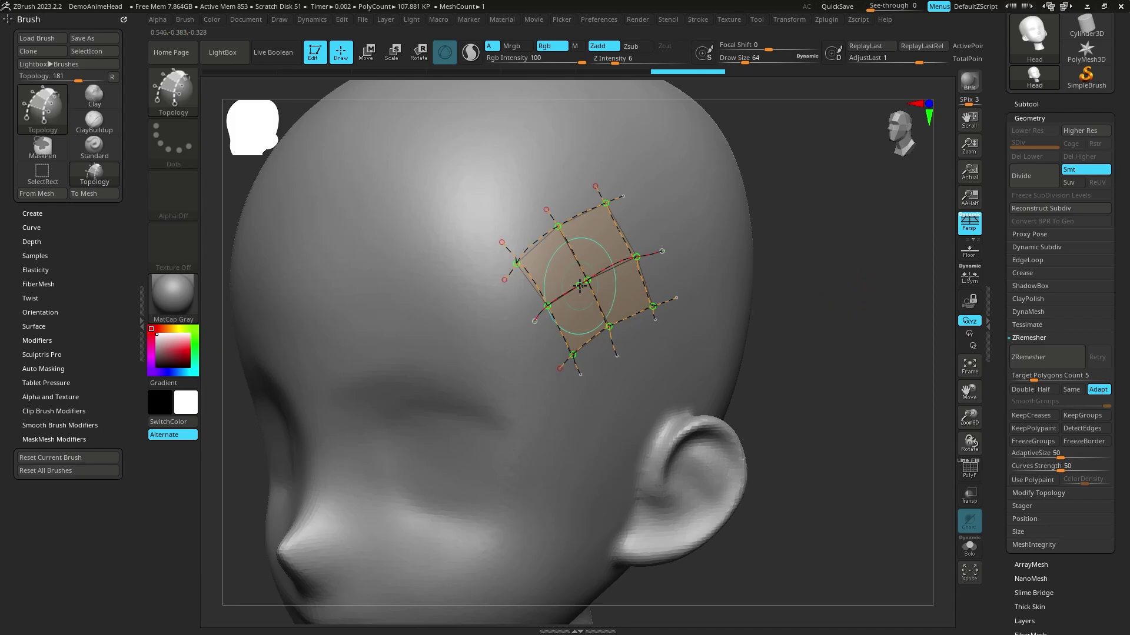
# Set the Draw Size to about 18.6 and restore the patch's top-edge curve.
pyautogui.press('s')
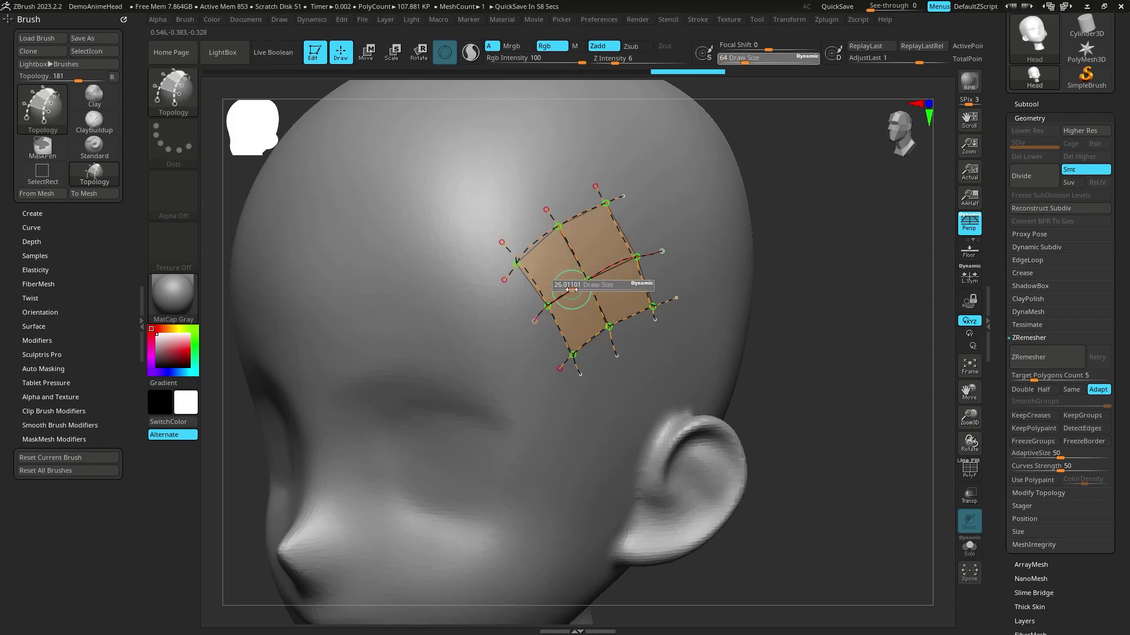
pyautogui.click(568, 290)
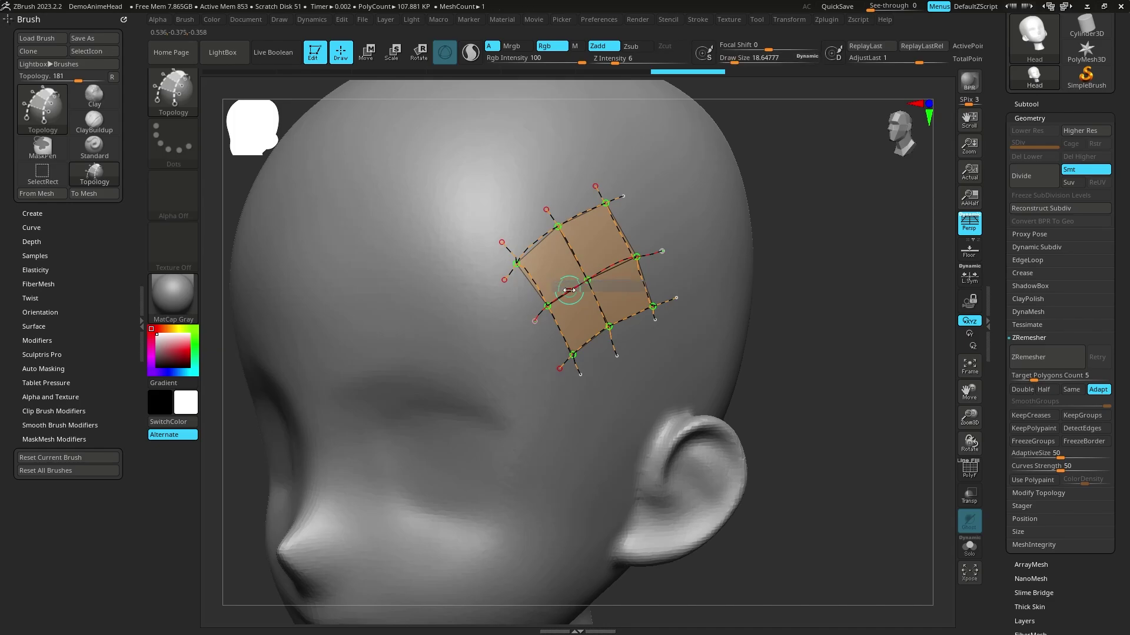
pyautogui.moveTo(918, 228); pyautogui.dragTo(777, 317)
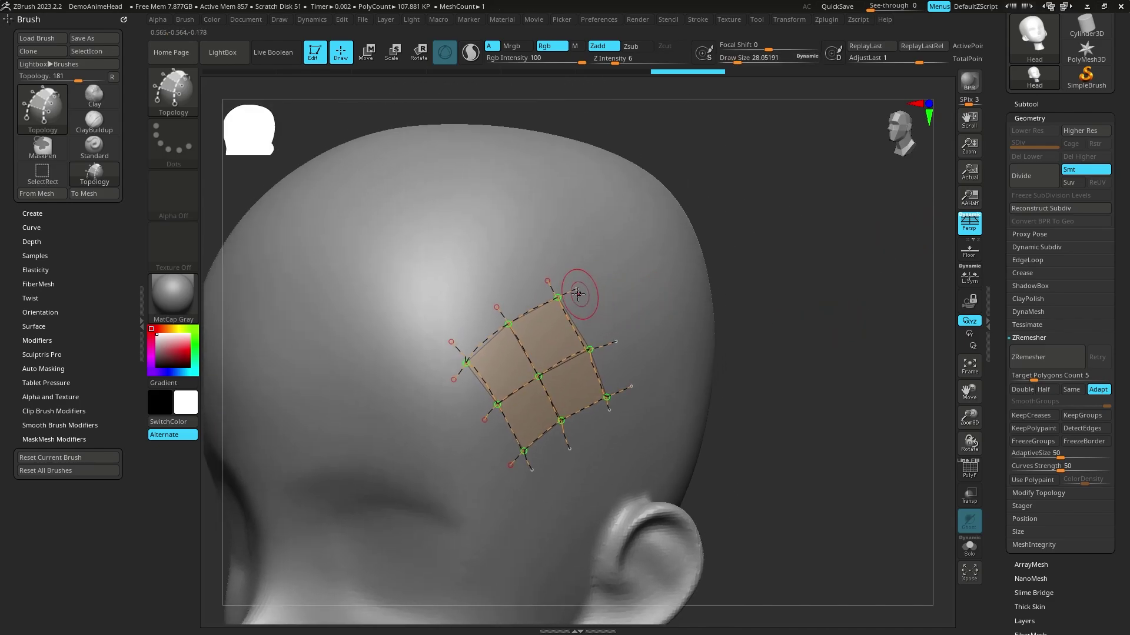
pyautogui.moveTo(585, 288); pyautogui.dragTo(585, 287)
pyautogui.hotkey('ctrl', 'z')
# Extend new edges from the patch's vertices and join them into a third quad column.
pyautogui.click(576, 287)
pyautogui.click(618, 269)
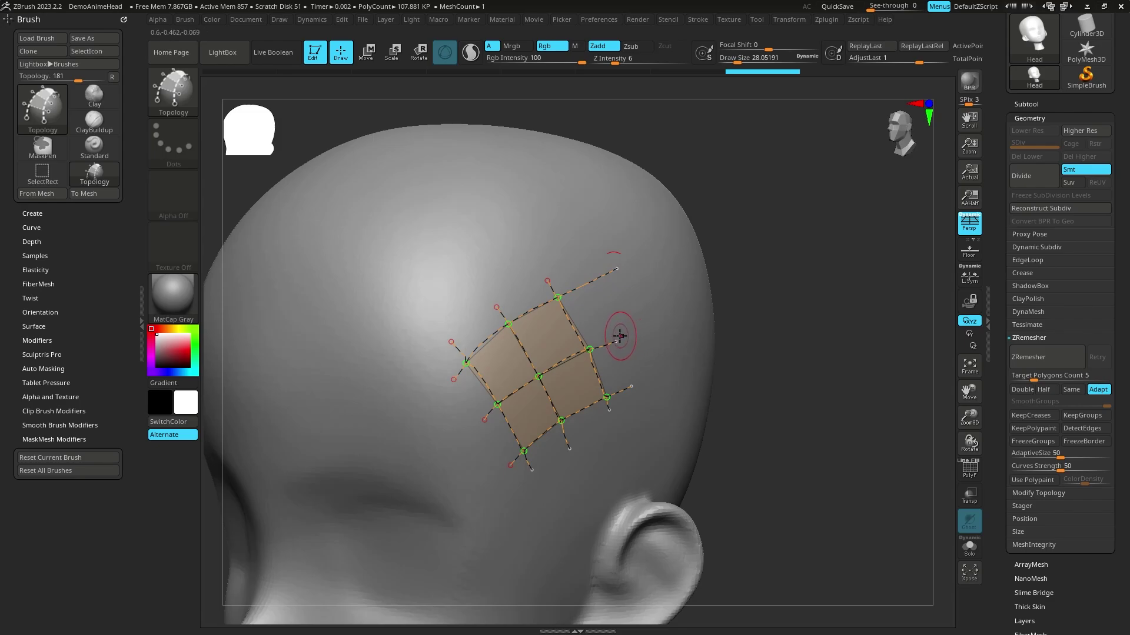
pyautogui.click(615, 340)
pyautogui.click(652, 321)
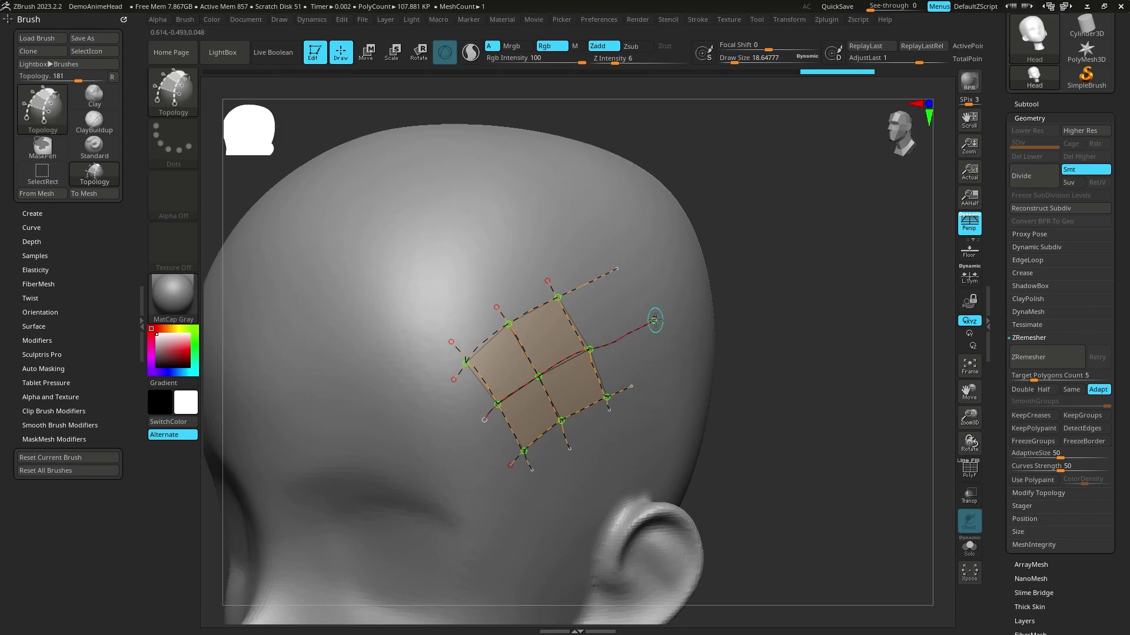
pyautogui.click(631, 386)
pyautogui.click(676, 364)
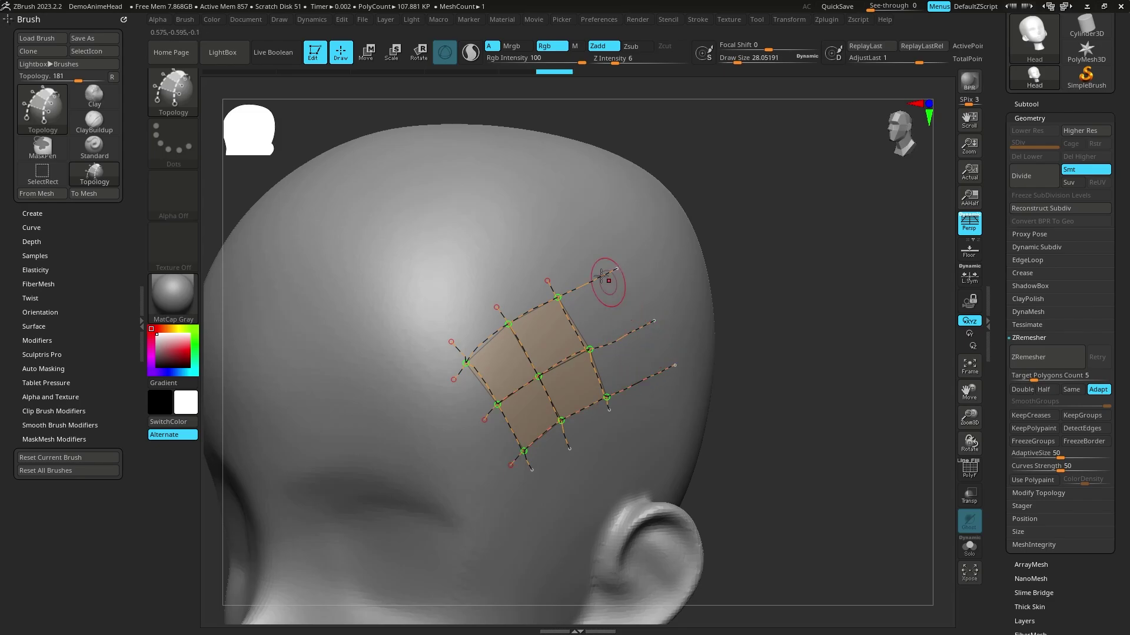
pyautogui.click(586, 263)
pyautogui.click(664, 404)
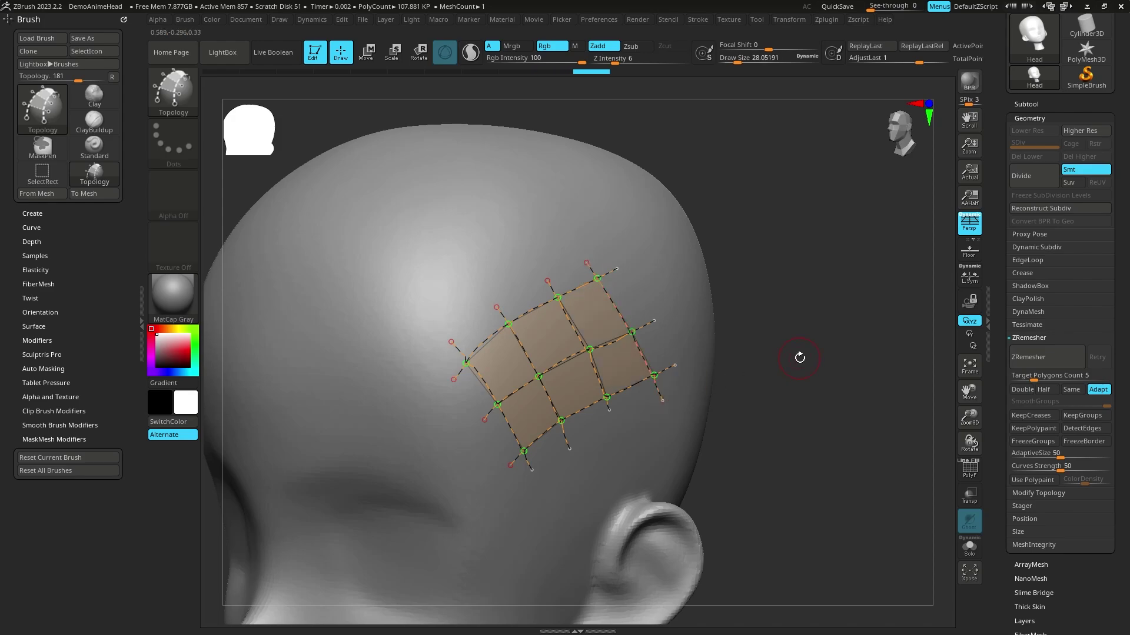
pyautogui.click(484, 420)
pyautogui.click(627, 299)
# Rebuild the top-right corner edge to close the last quad, making six quads.
pyautogui.moveTo(784, 247); pyautogui.dragTo(759, 292)
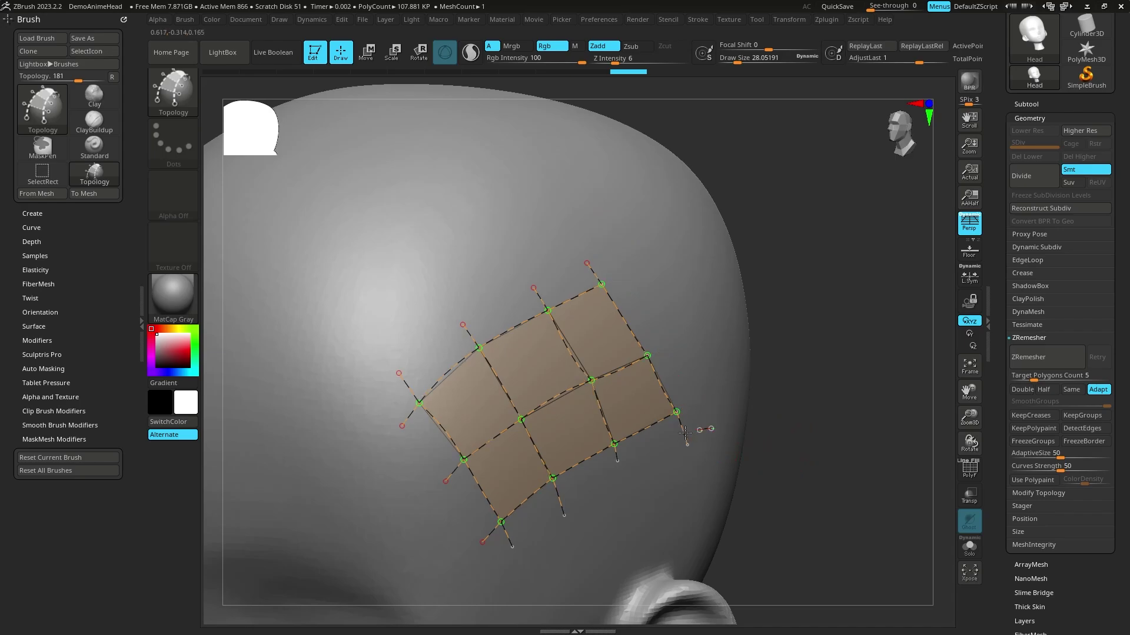
pyautogui.keyDown('alt'); pyautogui.click(588, 283); pyautogui.keyUp('alt')
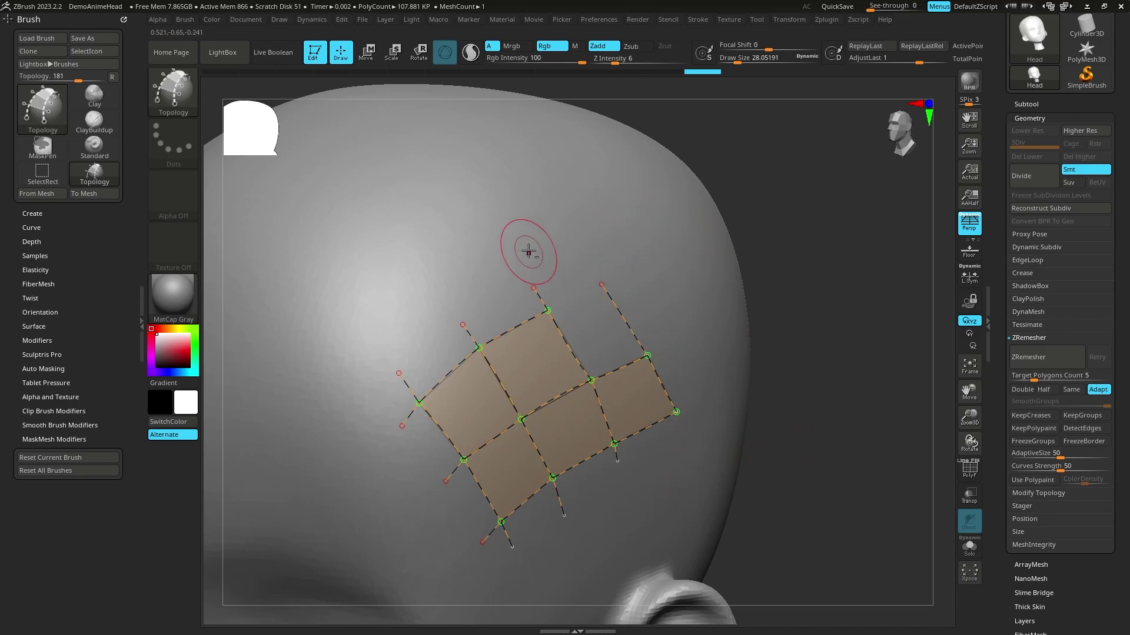
pyautogui.click(588, 245)
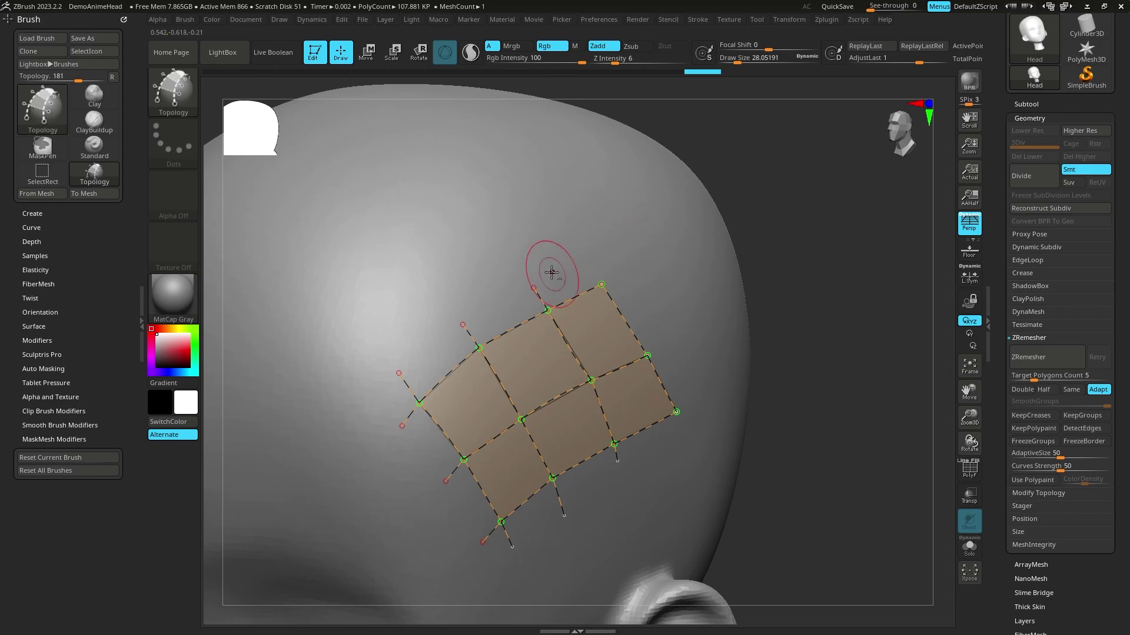
pyautogui.press('ctrl')
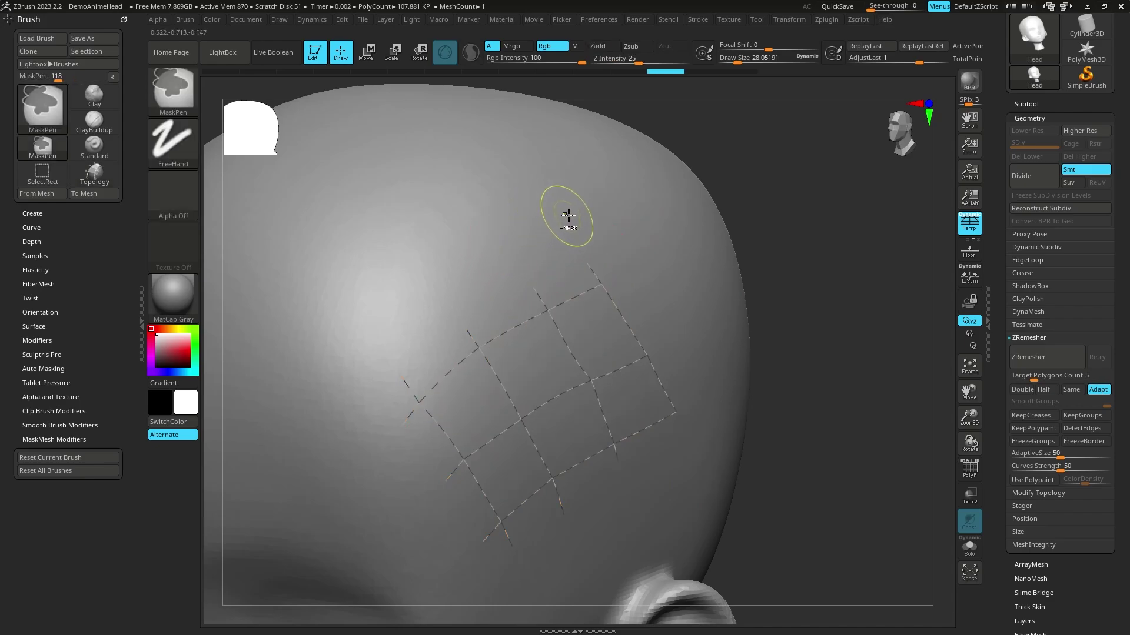
# Orbit the head to inspect the clean six-quad patch near the ear.
pyautogui.moveTo(819, 323)
pyautogui.keyDown('alt'); pyautogui.mouseDown()
pyautogui.moveTo(789, 273)
pyautogui.moveTo(797, 320)
pyautogui.moveTo(814, 308)
pyautogui.mouseUp(); pyautogui.keyUp('alt')
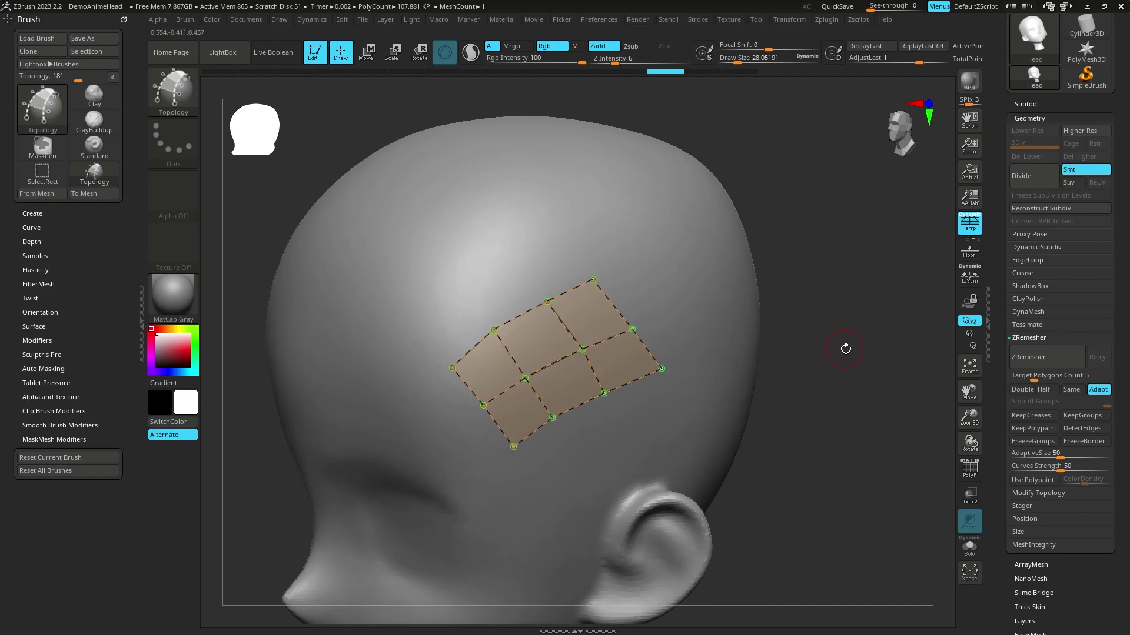
pyautogui.moveTo(853, 366); pyautogui.dragTo(849, 324)
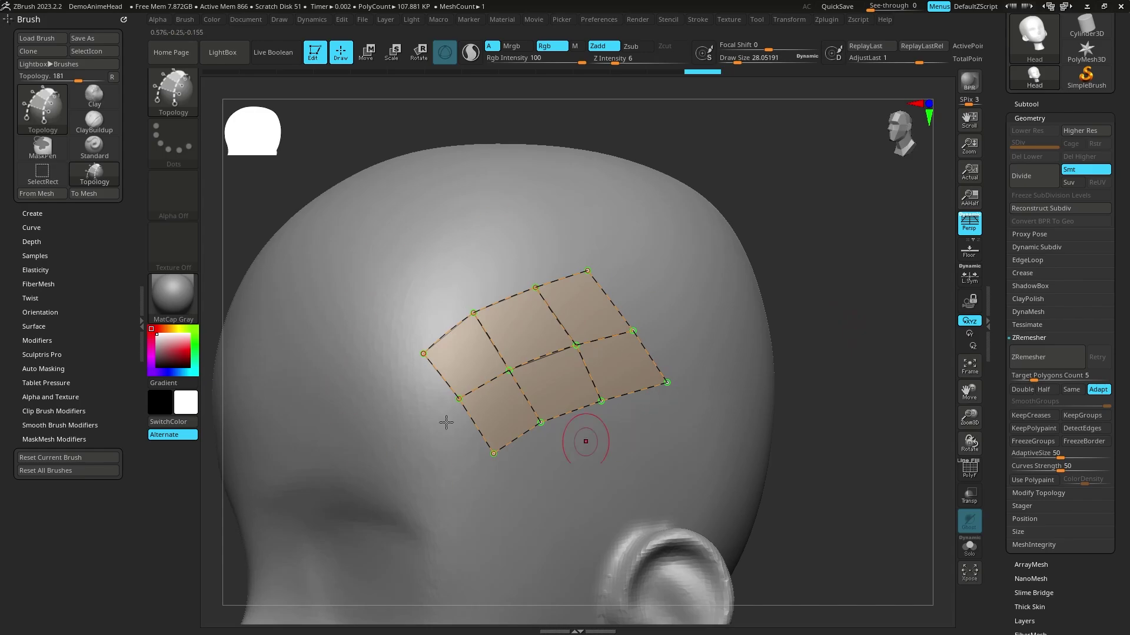
pyautogui.moveTo(835, 260)
pyautogui.mouseDown()
pyautogui.moveTo(854, 269)
pyautogui.moveTo(852, 330)
pyautogui.moveTo(814, 335)
pyautogui.mouseUp()
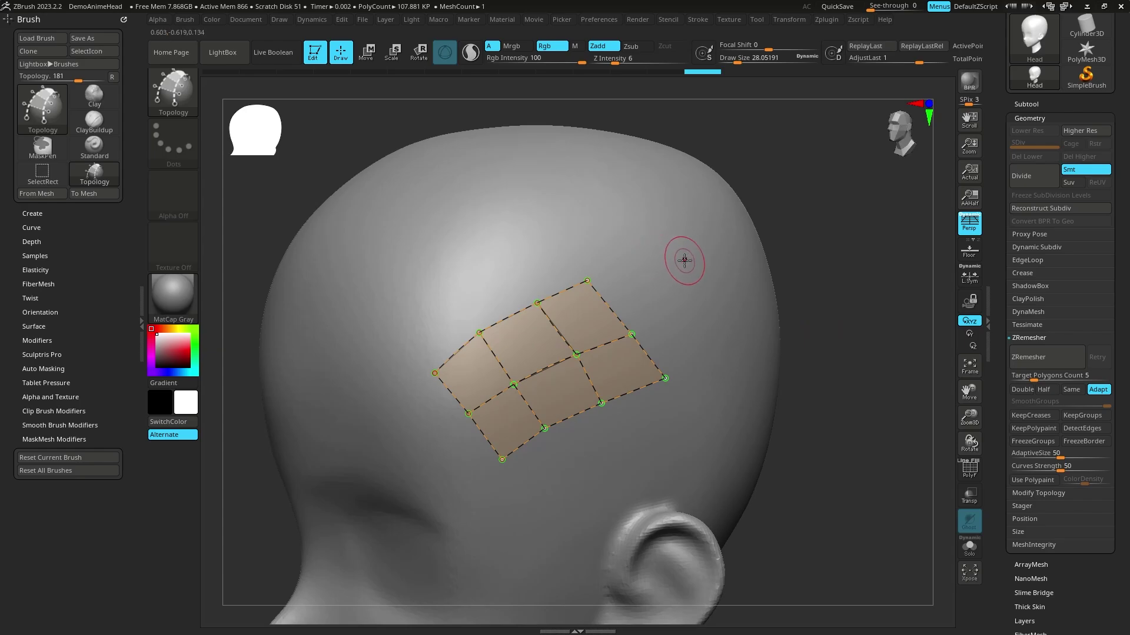
# Skin the six-quad patch into a thick mesh panel and inspect it from two angles.
pyautogui.click(684, 261)
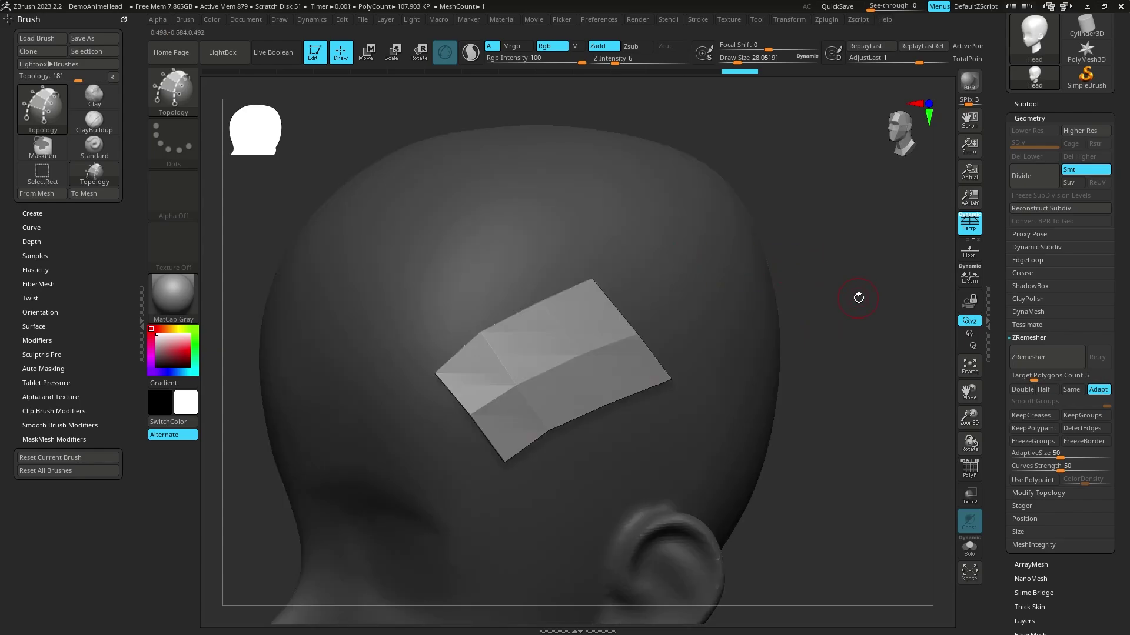
pyautogui.moveTo(859, 297); pyautogui.dragTo(882, 295)
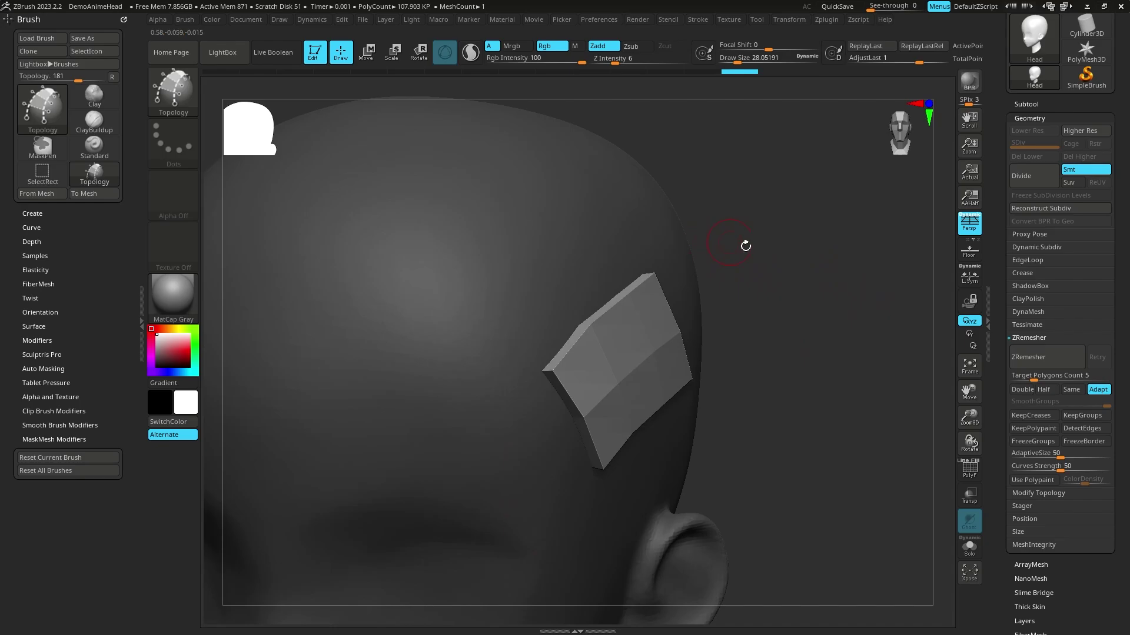
pyautogui.moveTo(745, 245)
pyautogui.mouseDown()
pyautogui.moveTo(819, 262)
pyautogui.moveTo(829, 298)
pyautogui.moveTo(830, 280)
pyautogui.mouseUp()
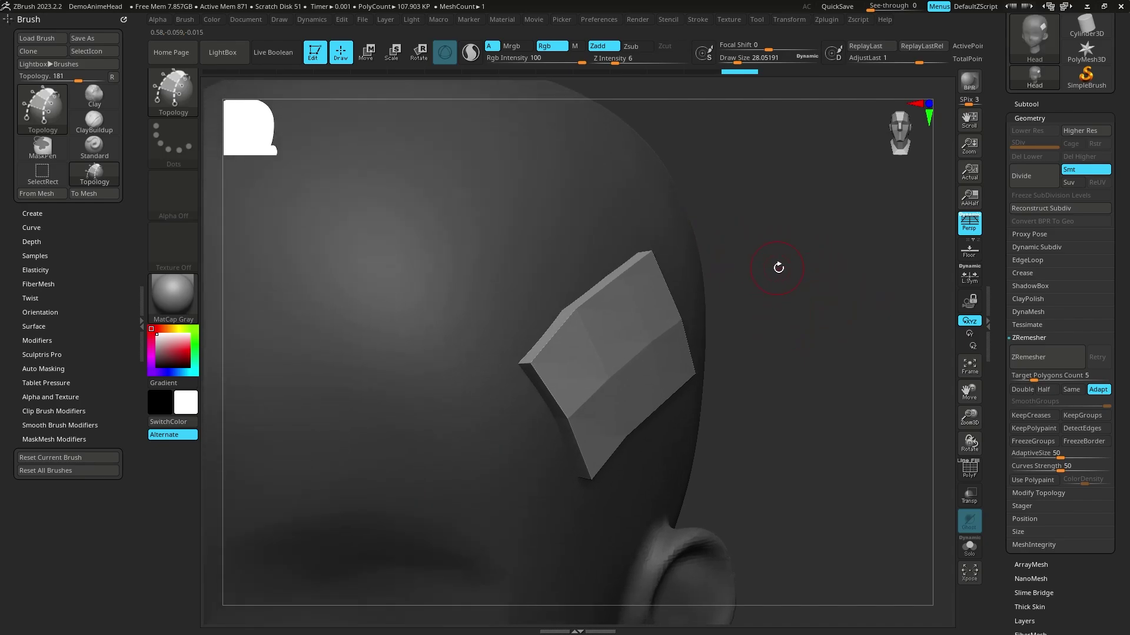
# Return to the curves, raise Draw Size to about 85.68 and preview a thicker strip.
pyautogui.moveTo(802, 294); pyautogui.dragTo(821, 294)
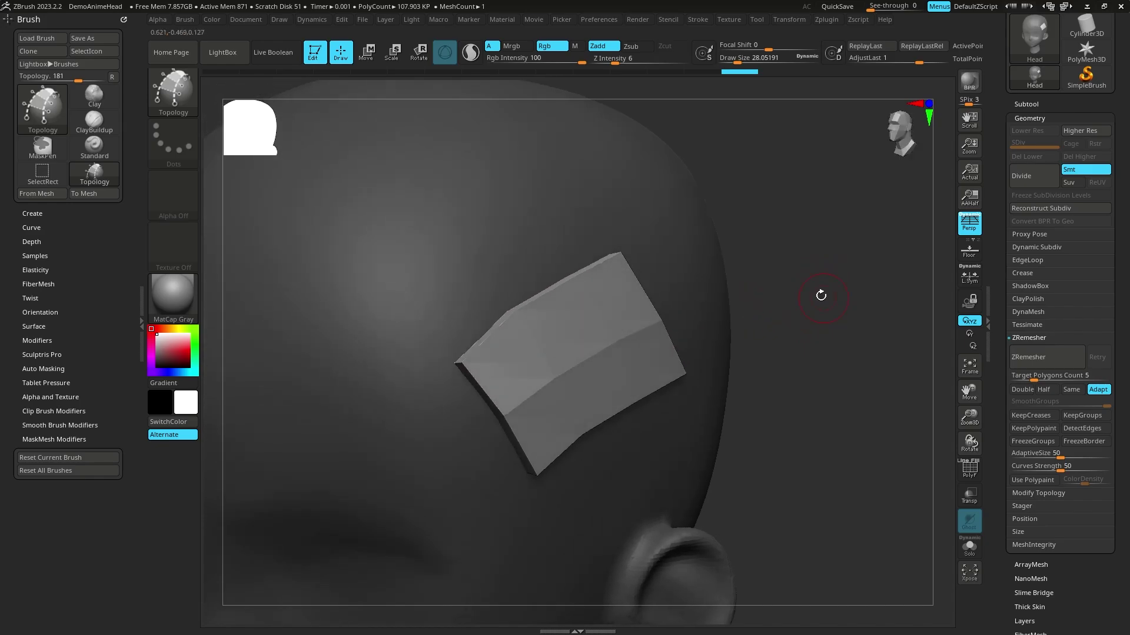
pyautogui.press('a')
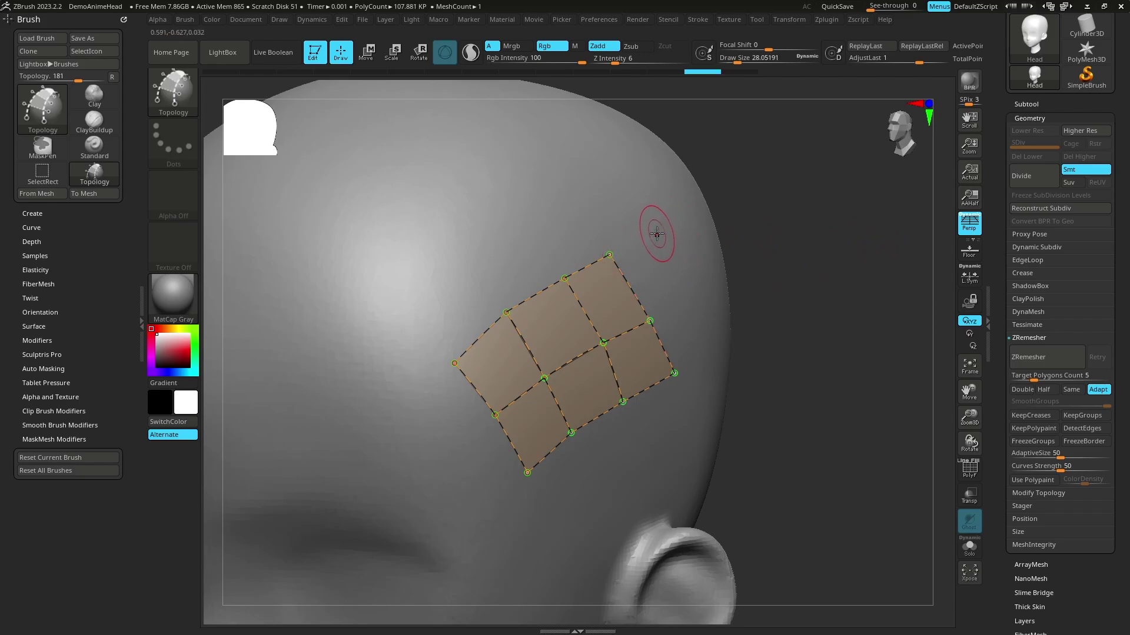
pyautogui.press('s')
pyautogui.moveTo(657, 234); pyautogui.dragTo(730, 234)
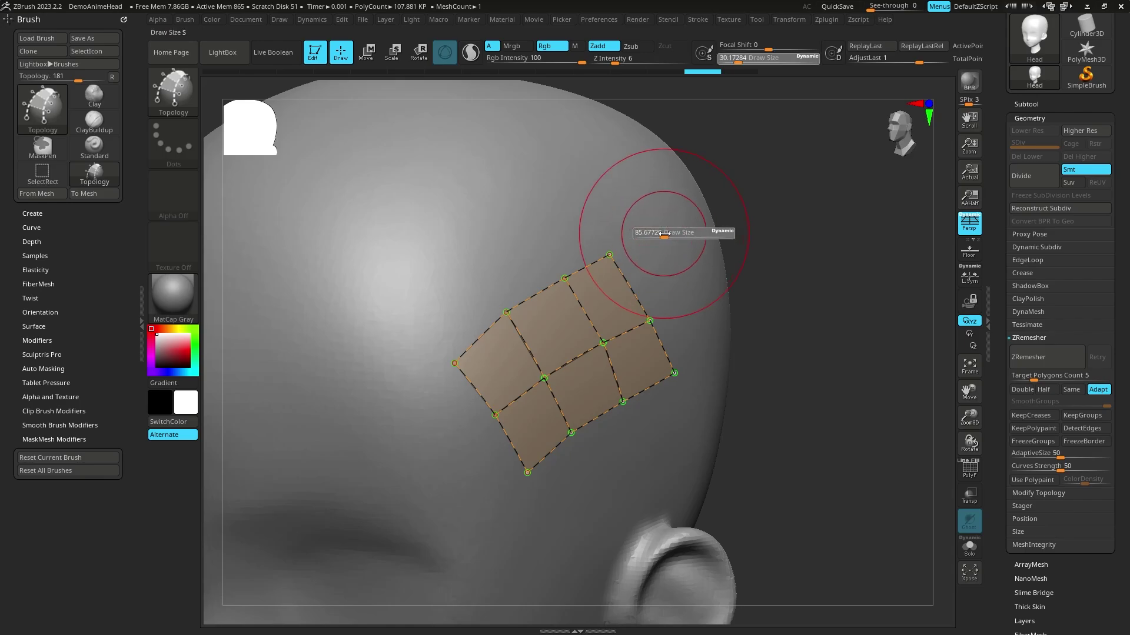
pyautogui.click(481, 150)
pyautogui.moveTo(580, 177); pyautogui.dragTo(799, 242, button='right')
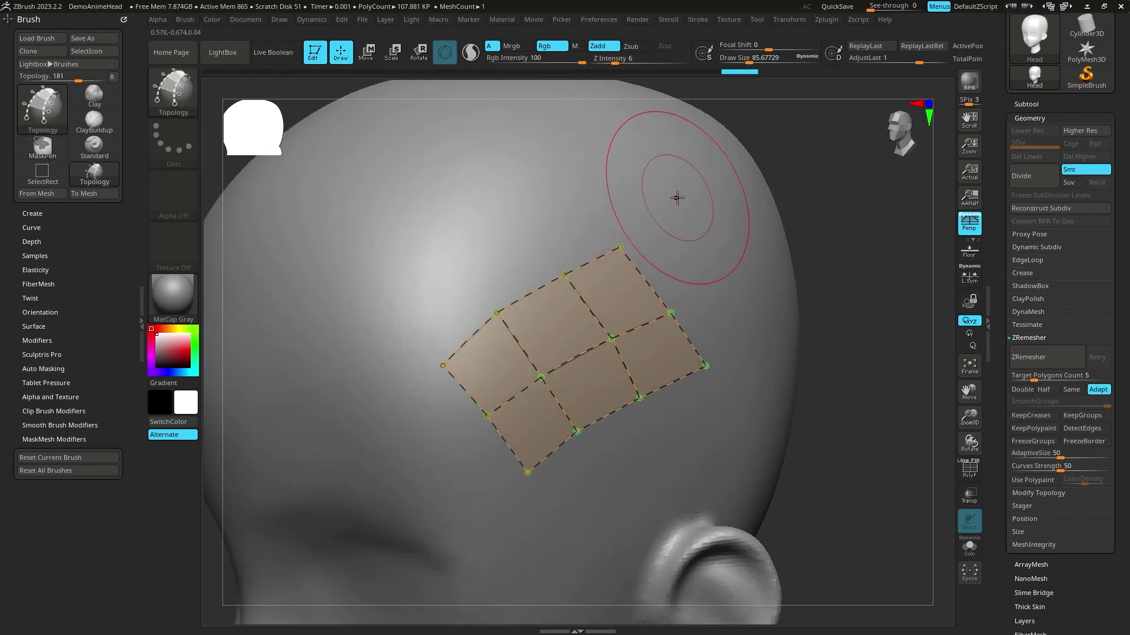
# Shrink the Draw Size to about 1 and generate a thin flat mesh from the patch.
pyautogui.press('s')
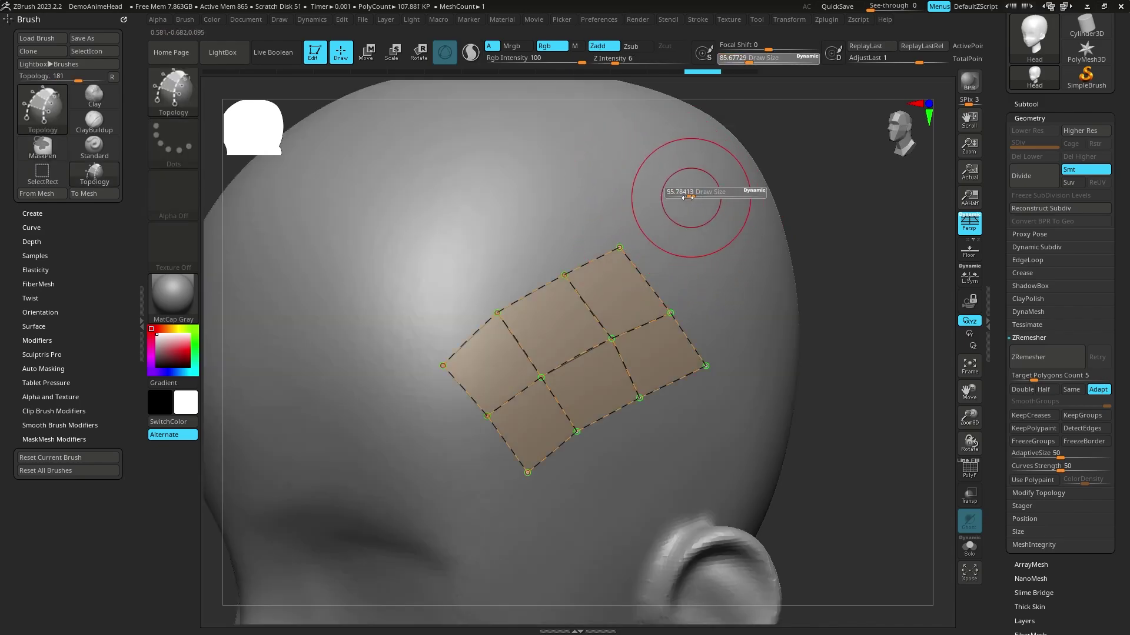
pyautogui.moveTo(696, 196); pyautogui.dragTo(674, 199)
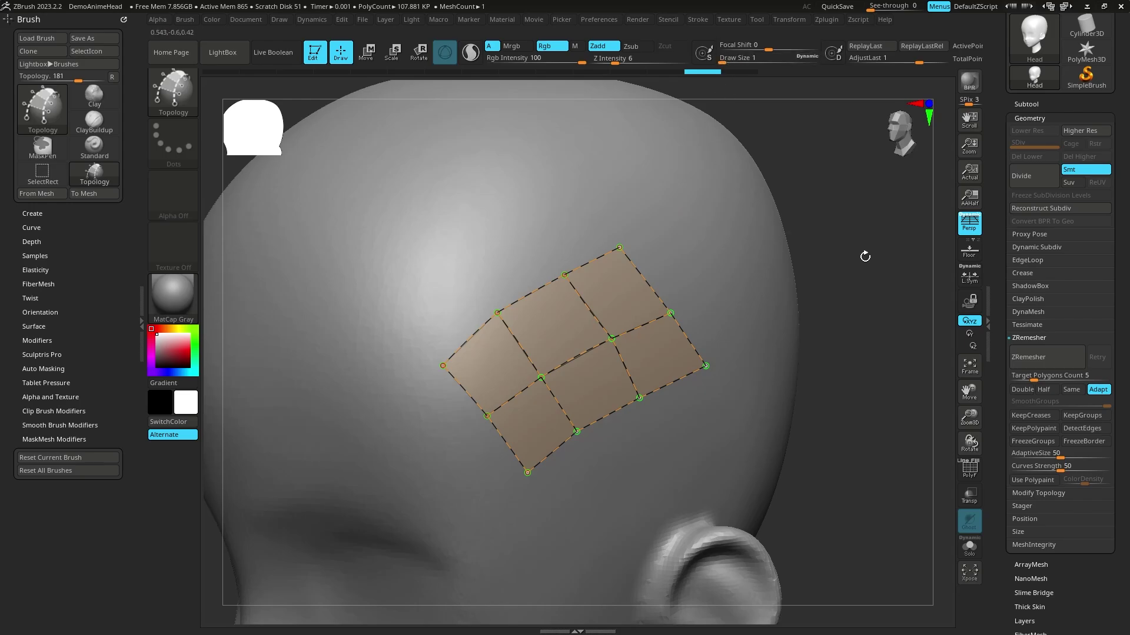
pyautogui.click(700, 256)
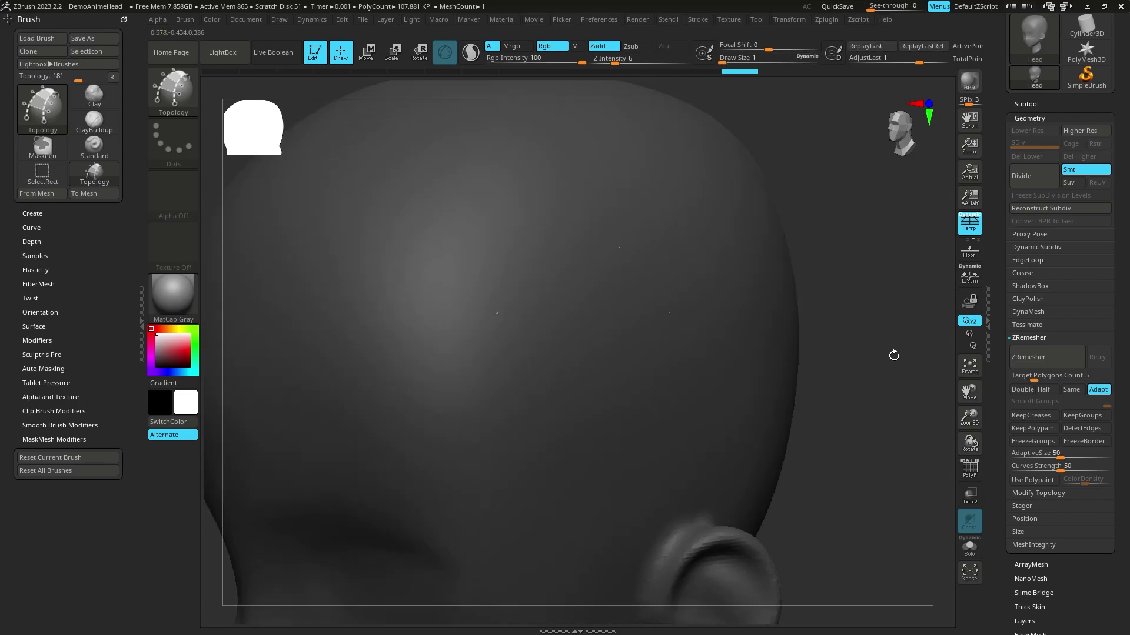
pyautogui.moveTo(894, 355); pyautogui.dragTo(842, 301)
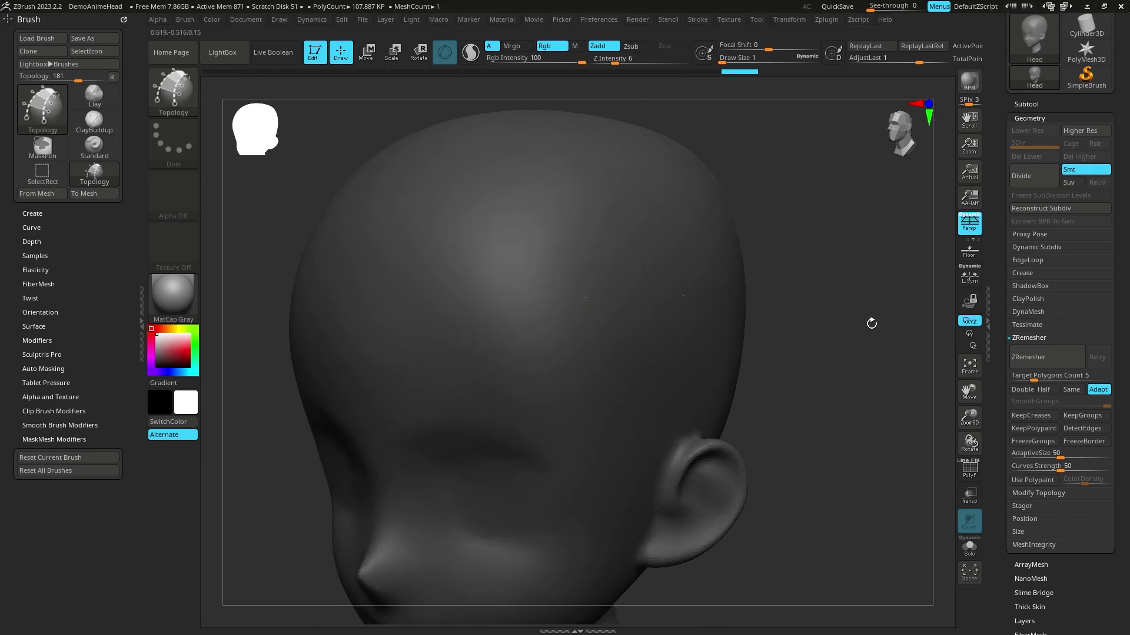
pyautogui.moveTo(871, 324); pyautogui.dragTo(865, 320)
# Split the unmasked patch from the head into its own subtool, Head1.
pyautogui.click(1030, 104)
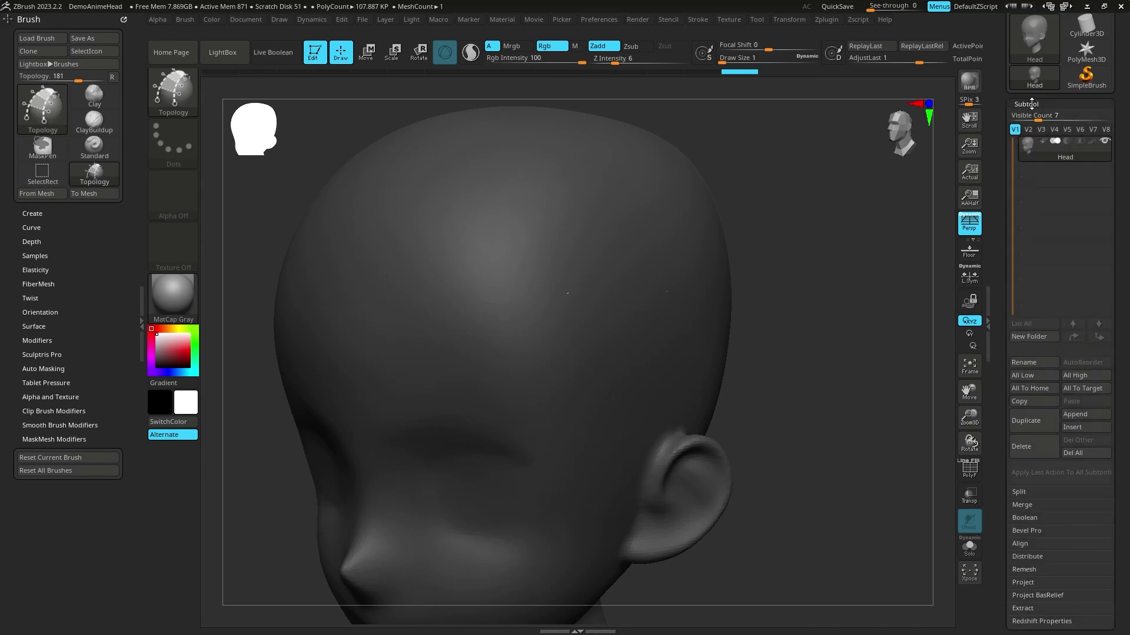
pyautogui.click(1039, 492)
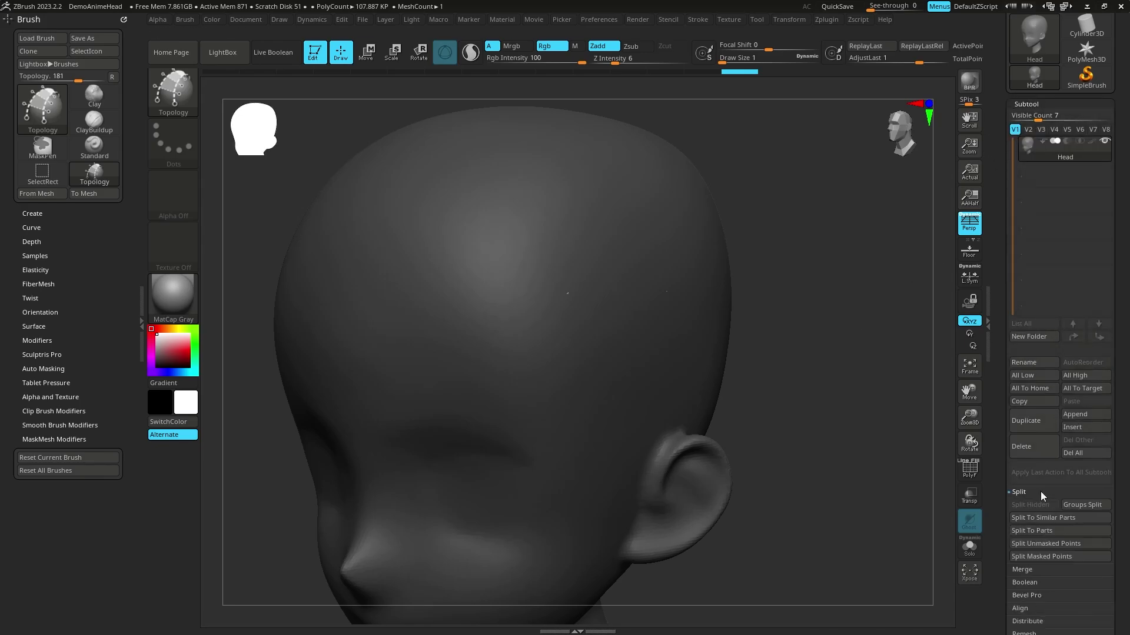
pyautogui.scroll(-2, 1123, 419)
pyautogui.scroll(-1, 1123, 419)
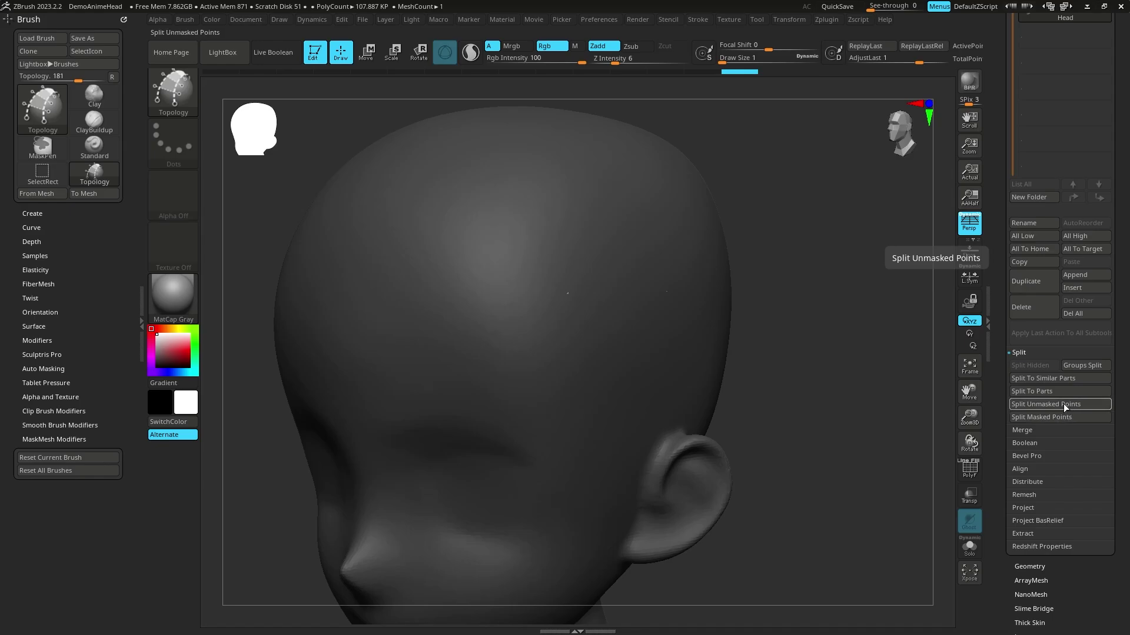
pyautogui.click(1064, 404)
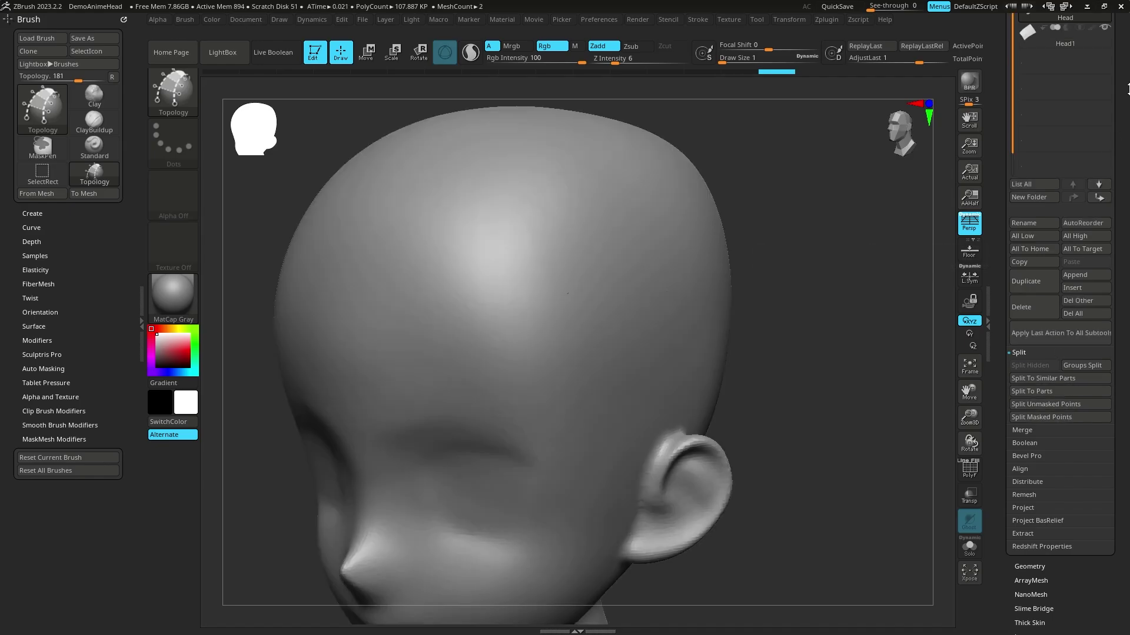
pyautogui.scroll(3, 1048, 177)
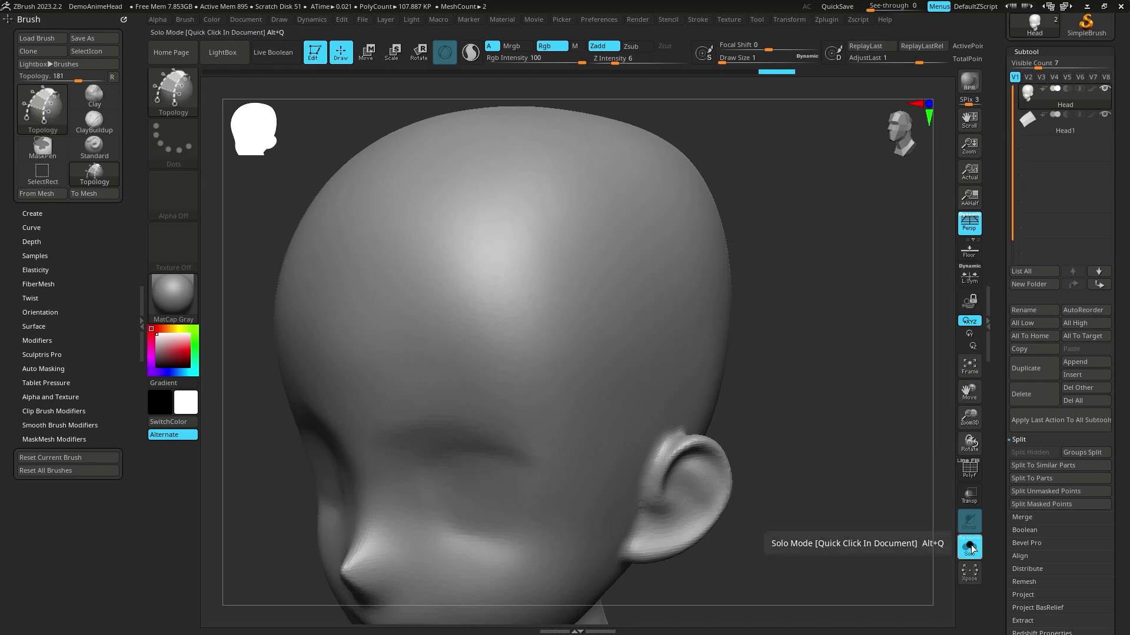
# Select the Head1 subtool and show its polygroups and wireframe.
pyautogui.hotkey('alt', 'Down')
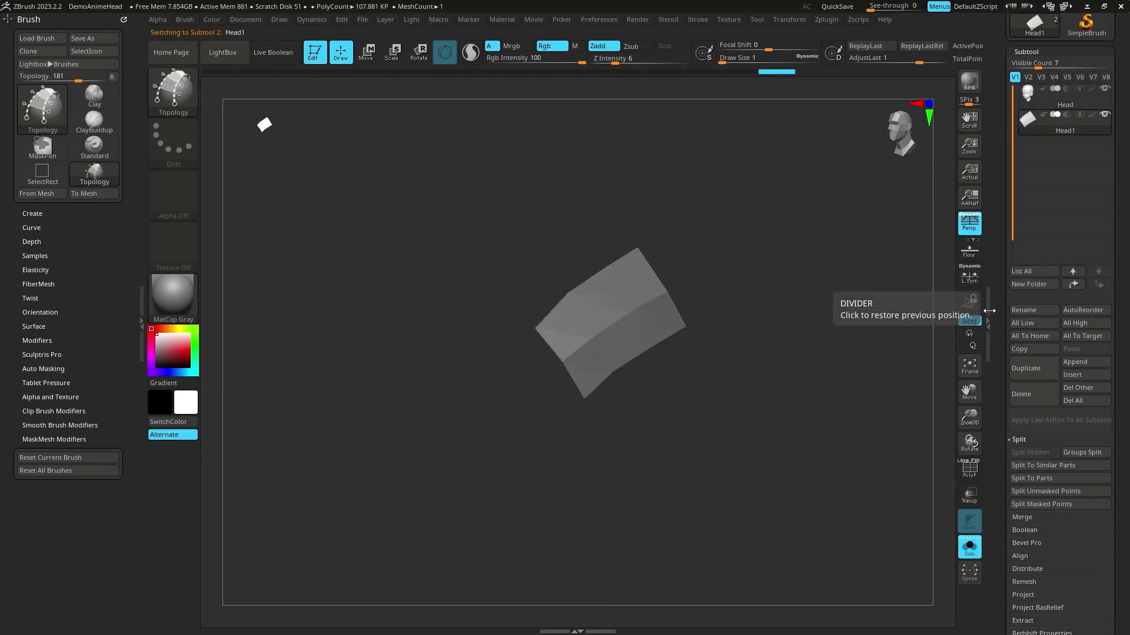
pyautogui.moveTo(734, 259); pyautogui.dragTo(727, 260)
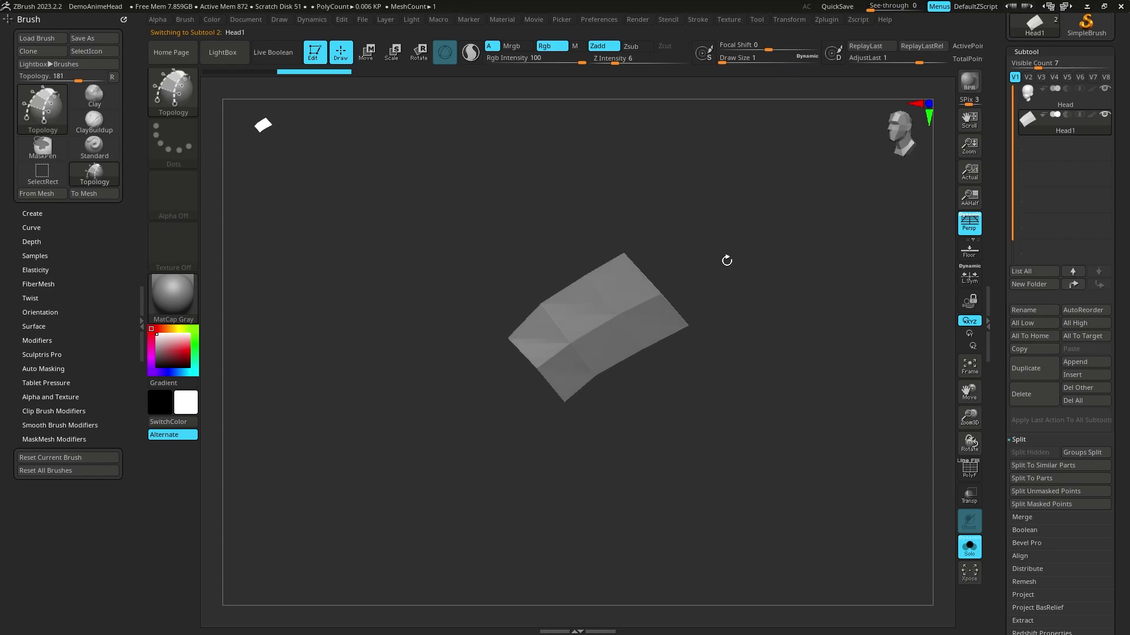
pyautogui.hotkey('shift', 'f')
pyautogui.moveTo(744, 222)
pyautogui.mouseDown()
pyautogui.moveTo(752, 253)
pyautogui.moveTo(722, 272)
pyautogui.moveTo(922, 163)
pyautogui.mouseUp()
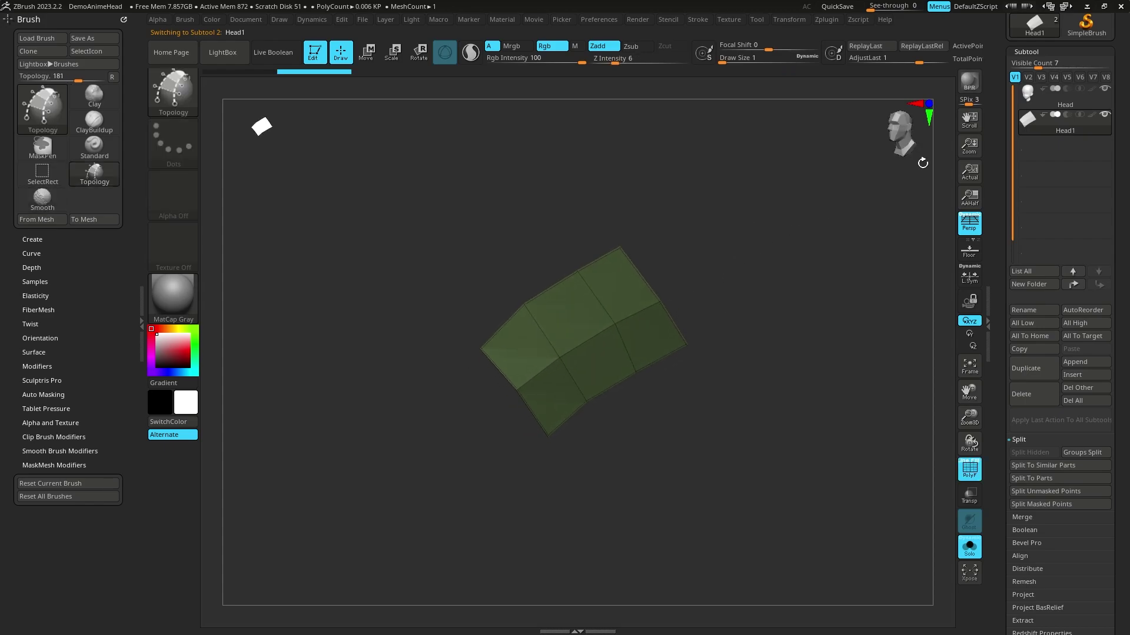
# Turn off Solo so the head shows behind the green grid patch.
pyautogui.click(971, 553)
pyautogui.moveTo(816, 342); pyautogui.dragTo(877, 391)
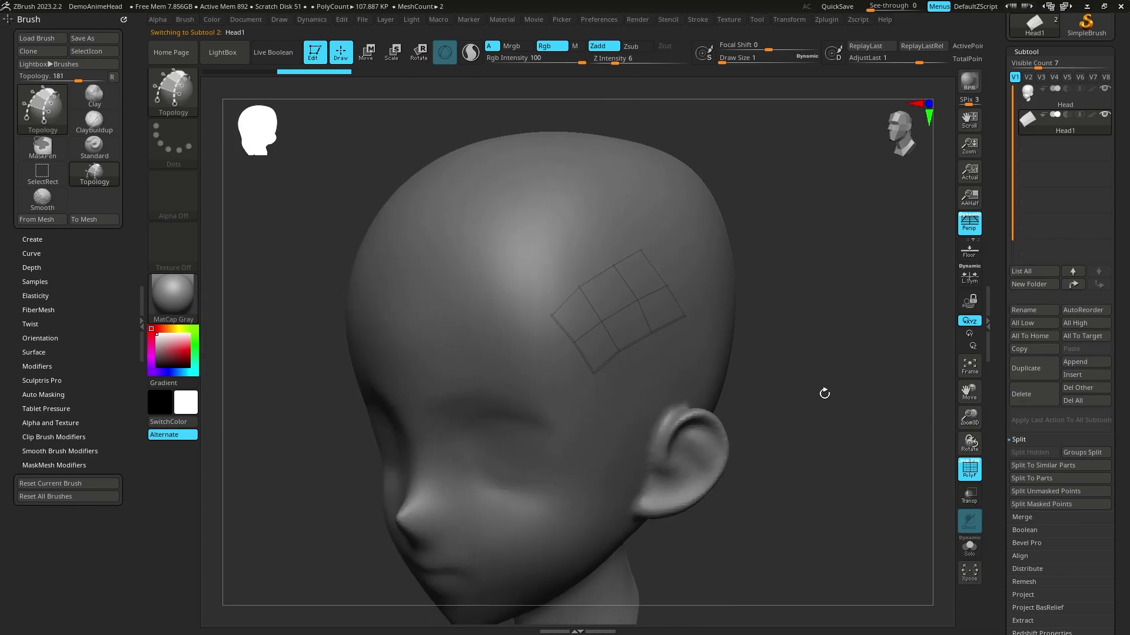
pyautogui.moveTo(787, 337); pyautogui.dragTo(842, 464)
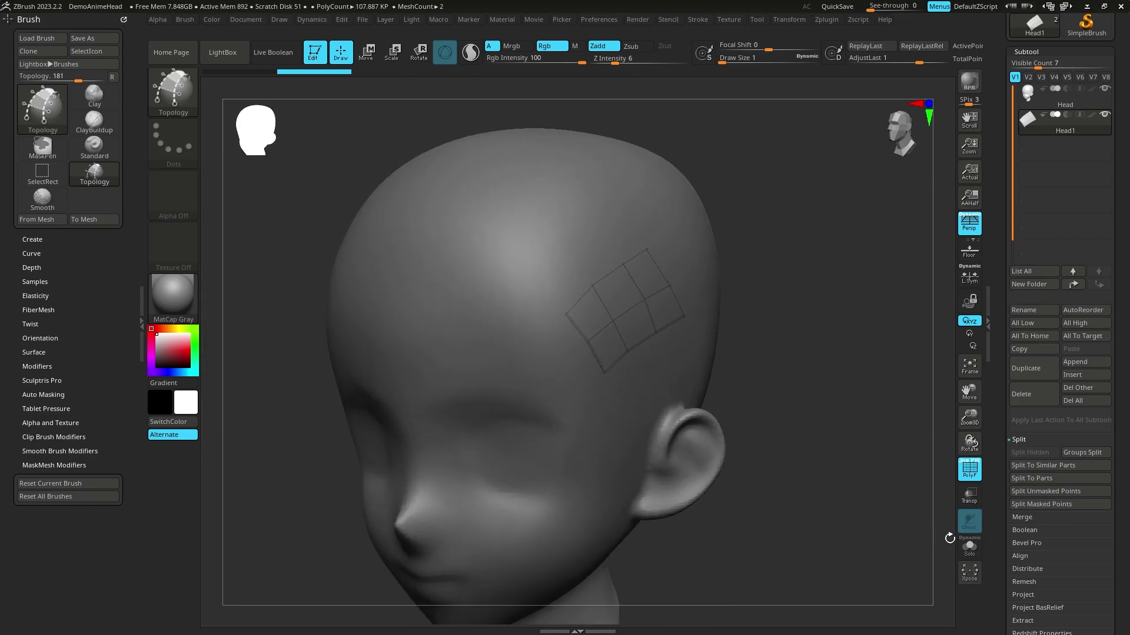
# Turn Transp on and Ghost off so the patch shows through the head.
pyautogui.click(970, 496)
pyautogui.moveTo(859, 376); pyautogui.dragTo(819, 296)
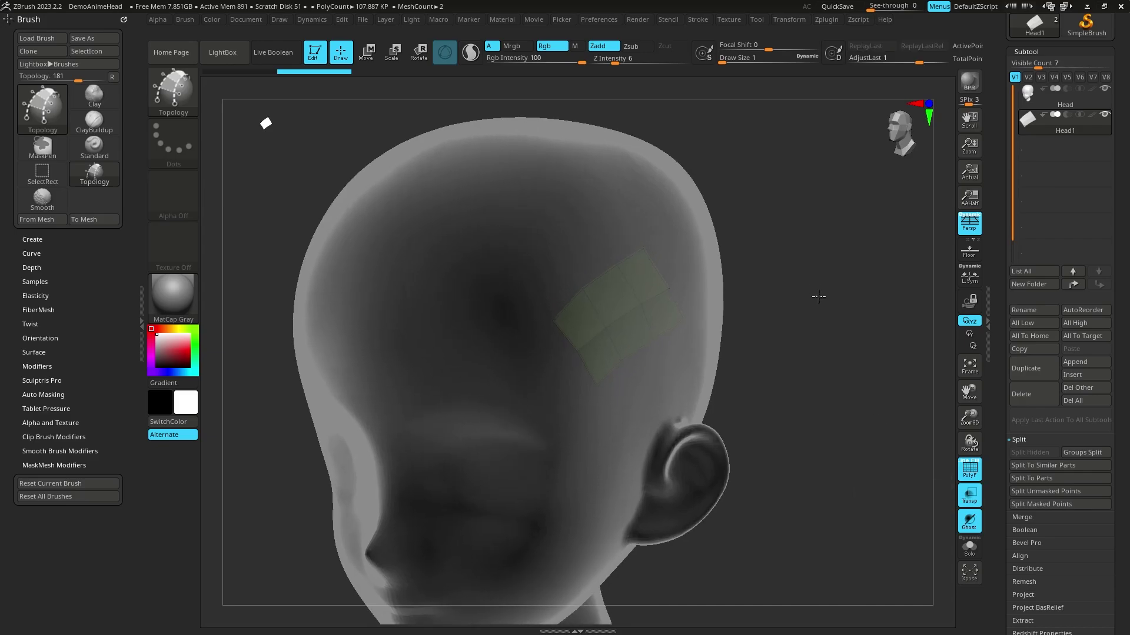
pyautogui.moveTo(837, 361); pyautogui.dragTo(817, 350)
pyautogui.click(968, 523)
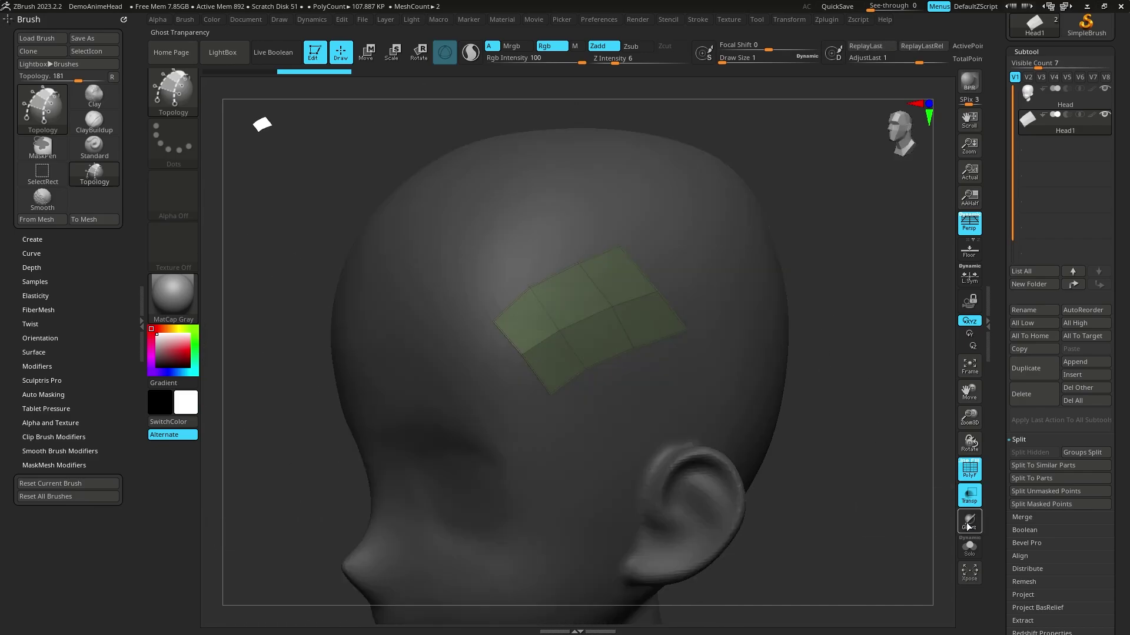
pyautogui.moveTo(848, 444); pyautogui.dragTo(464, 232)
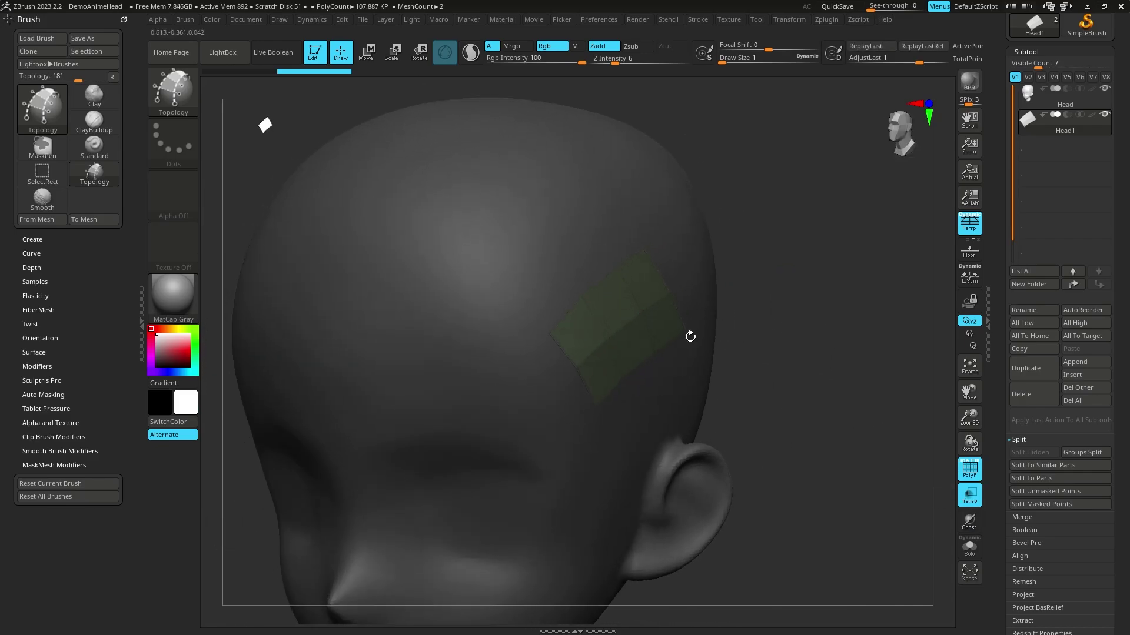
pyautogui.moveTo(858, 354); pyautogui.dragTo(353, 328)
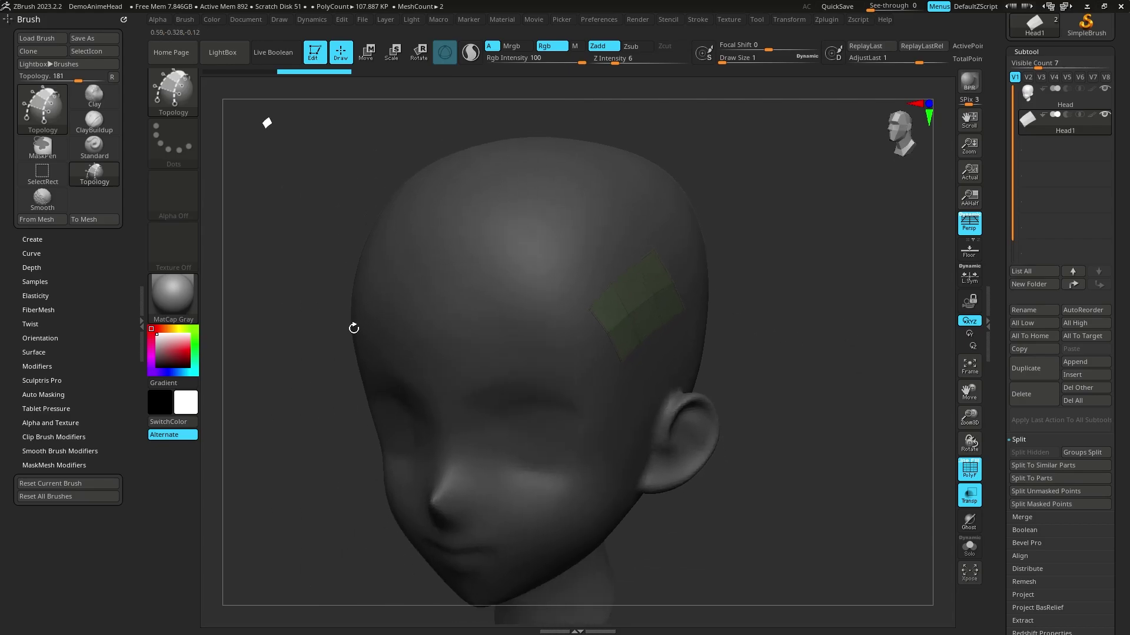
# Apply the SkinShade4 material from the Quick Pick row and inspect the head.
pyautogui.click(178, 299)
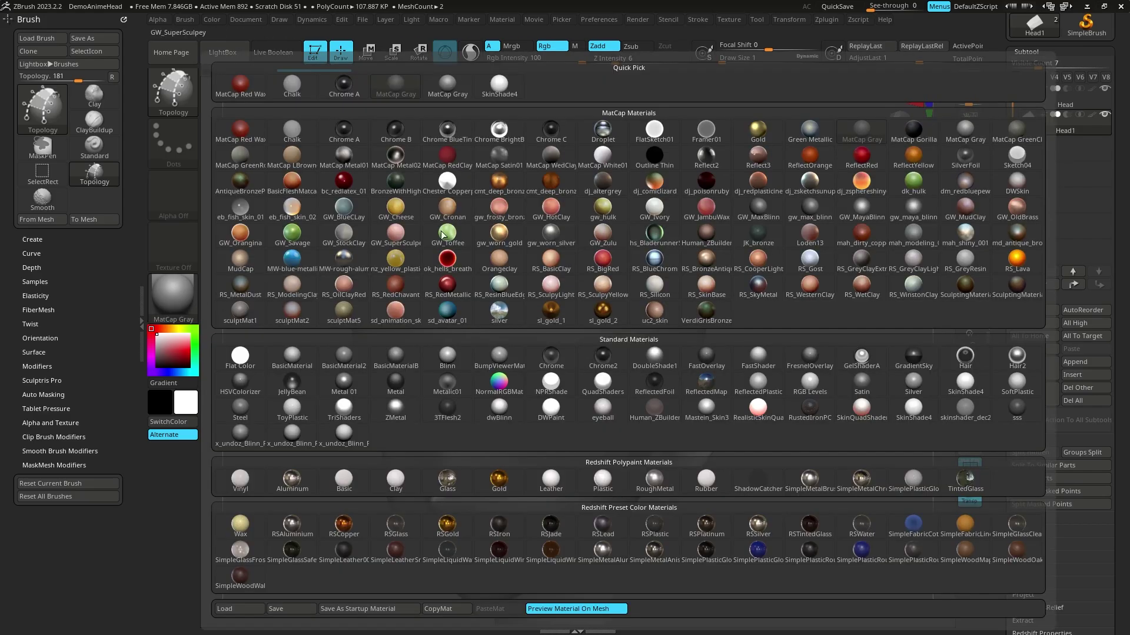
pyautogui.click(497, 85)
pyautogui.moveTo(827, 249); pyautogui.dragTo(846, 278)
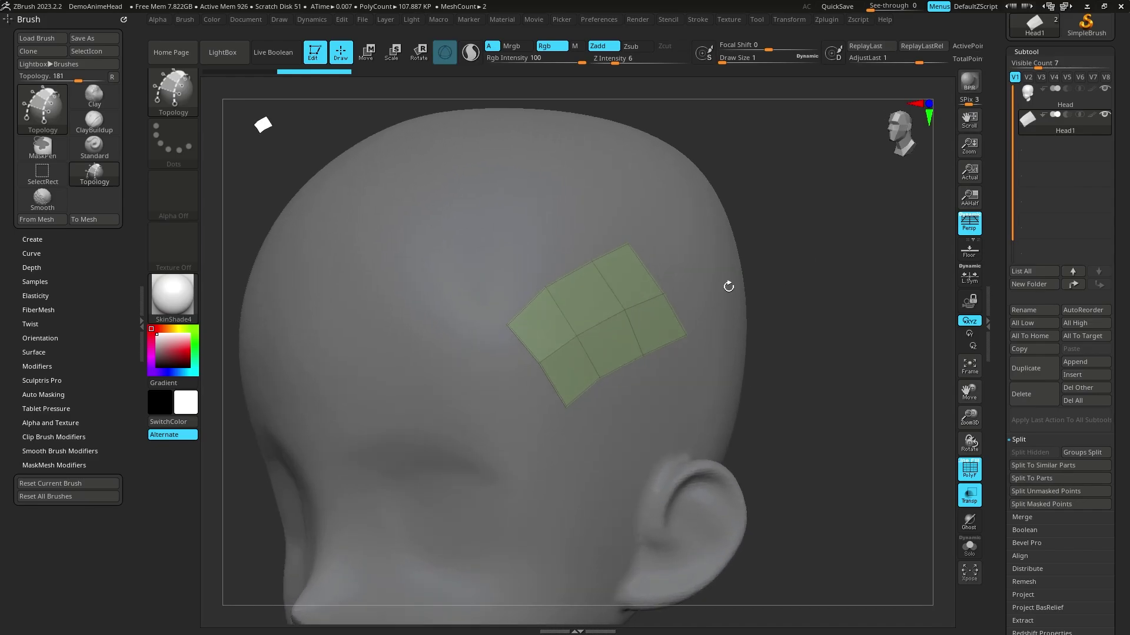
pyautogui.moveTo(801, 334); pyautogui.dragTo(801, 302)
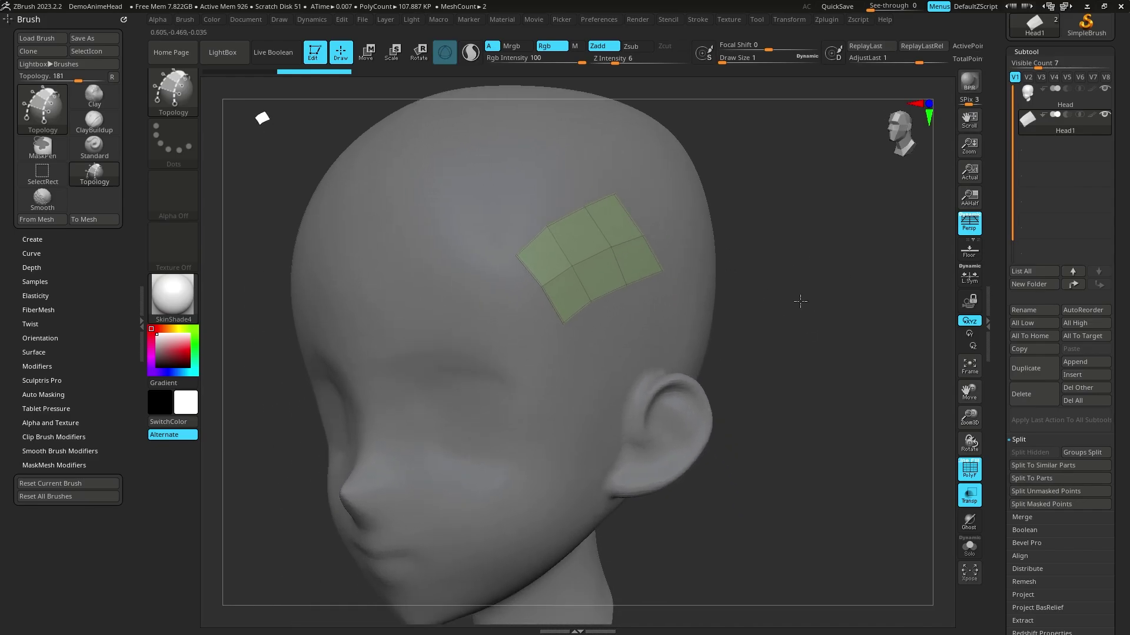
pyautogui.moveTo(645, 287); pyautogui.dragTo(816, 277)
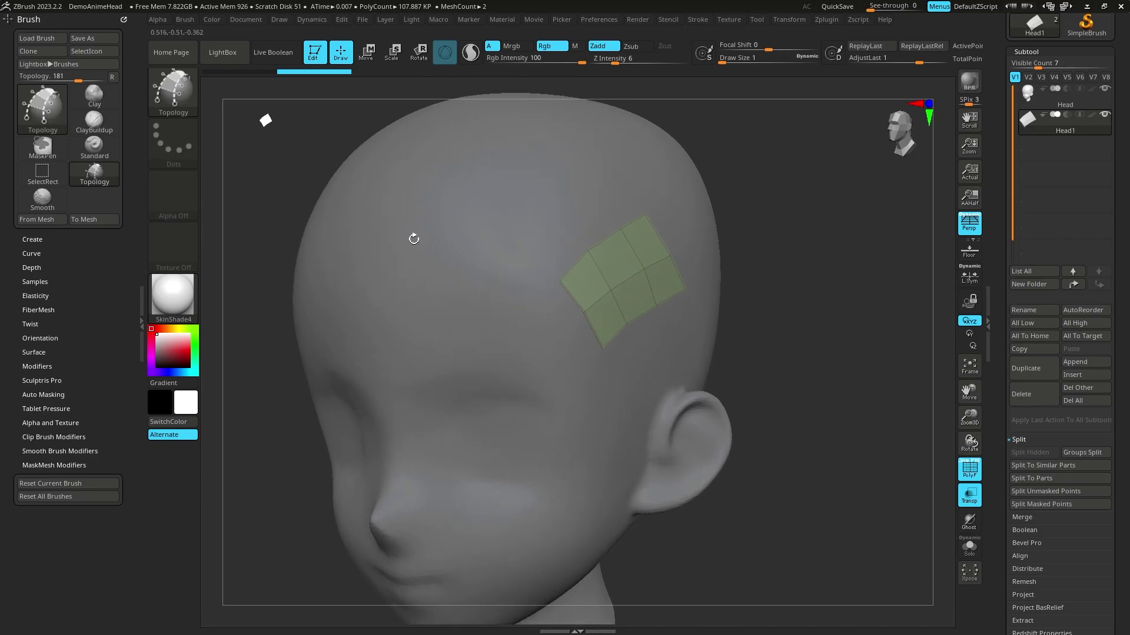
# Switch to the ZModeler brush.
pyautogui.click(184, 97)
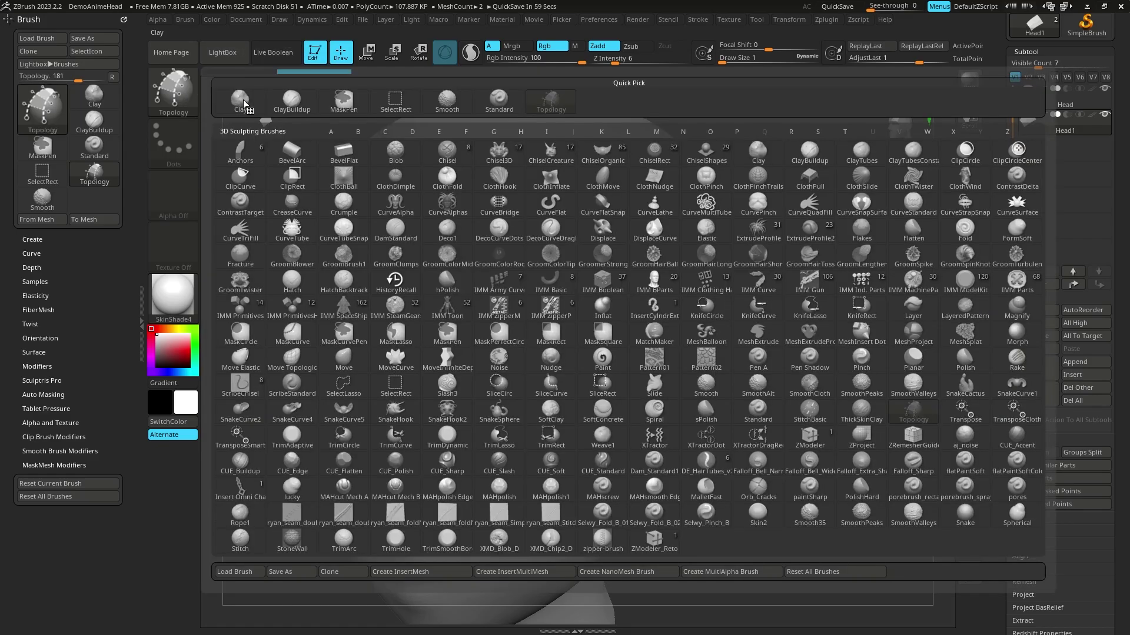
pyautogui.click(806, 441)
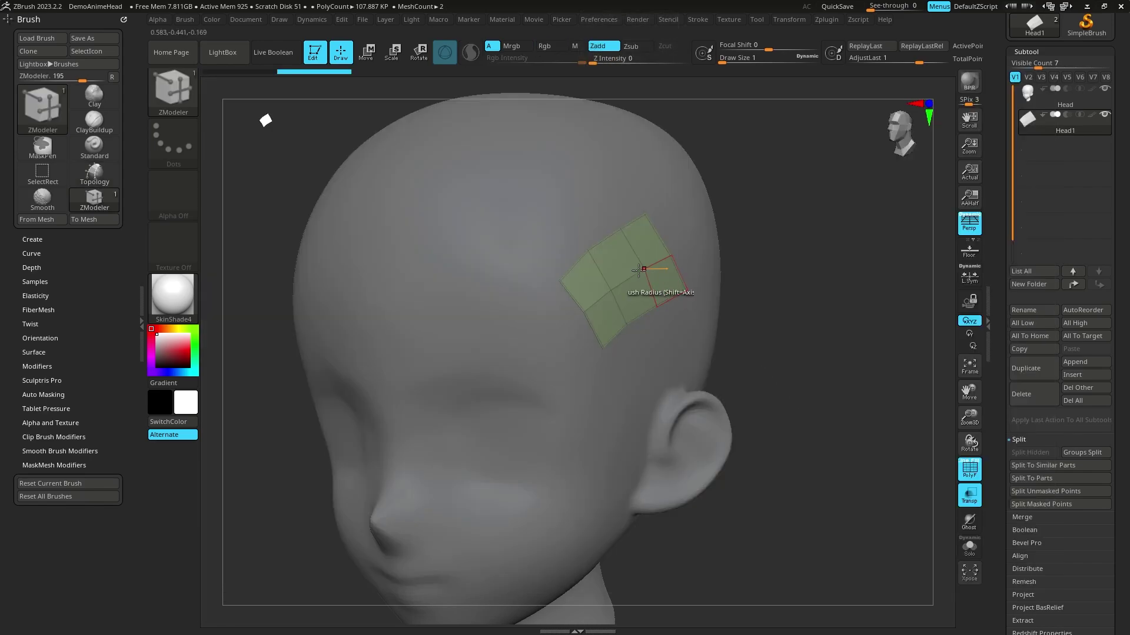
pyautogui.moveTo(825, 331)
pyautogui.mouseDown()
pyautogui.moveTo(859, 274)
pyautogui.moveTo(647, 288)
pyautogui.mouseUp()
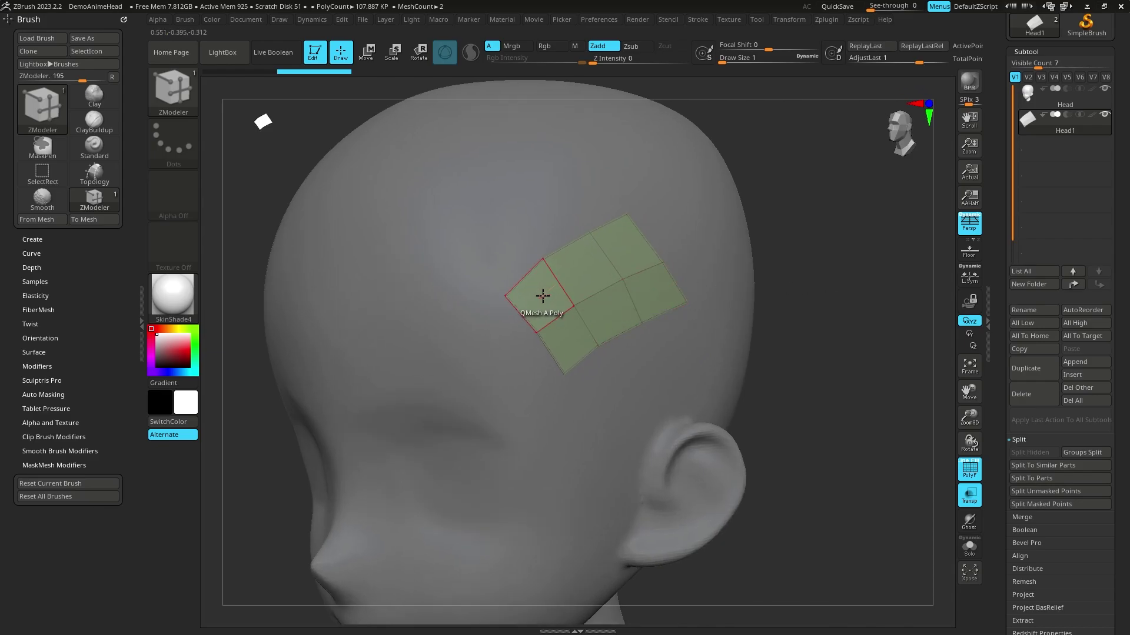
# Set ZModeler's polygon action to Do Nothing instead of QMesh.
pyautogui.press('space')
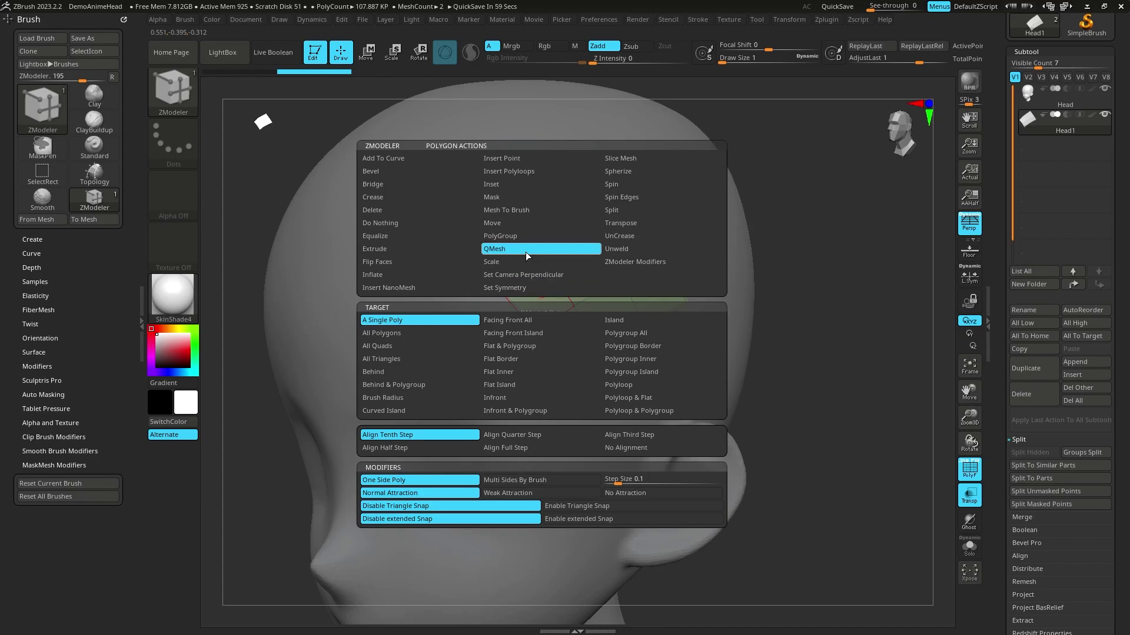
pyautogui.click(525, 252)
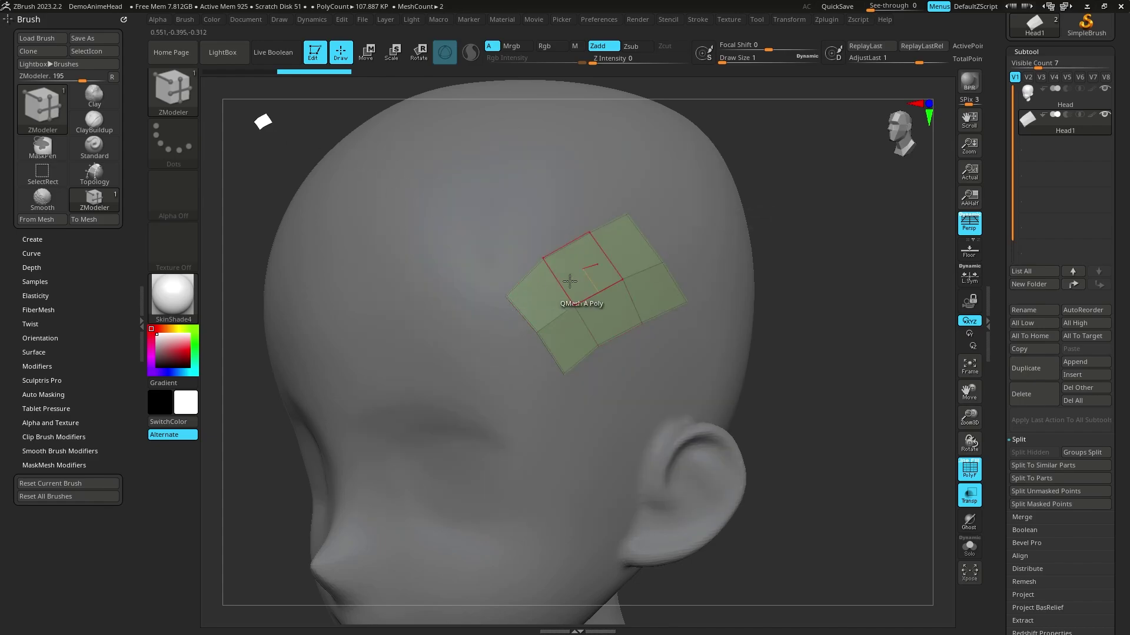
pyautogui.press('space')
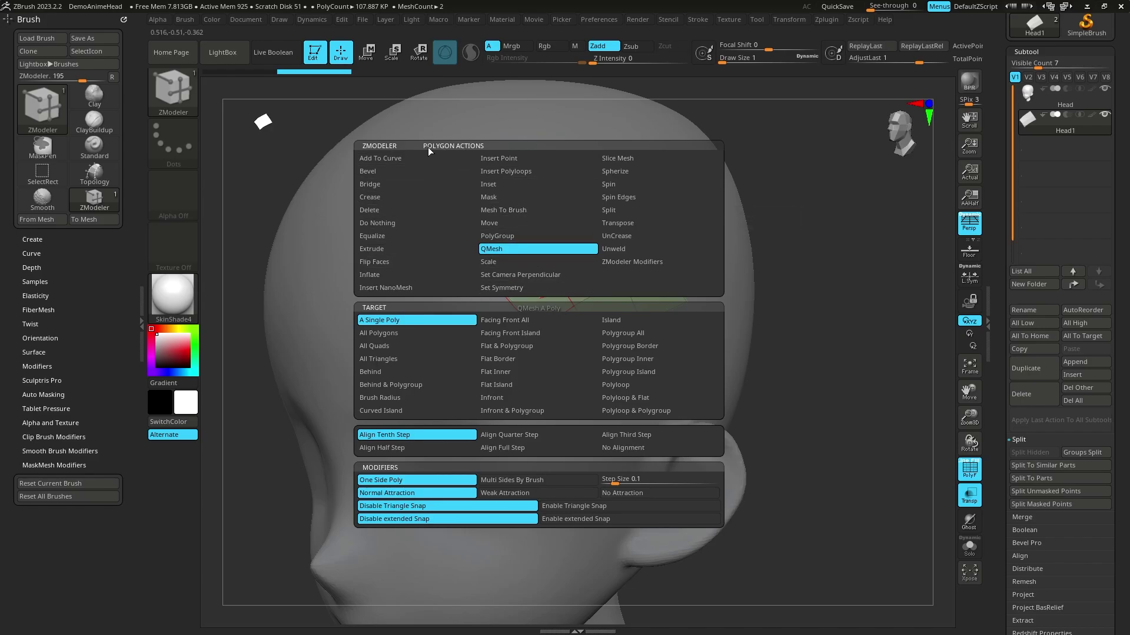
pyautogui.click(390, 225)
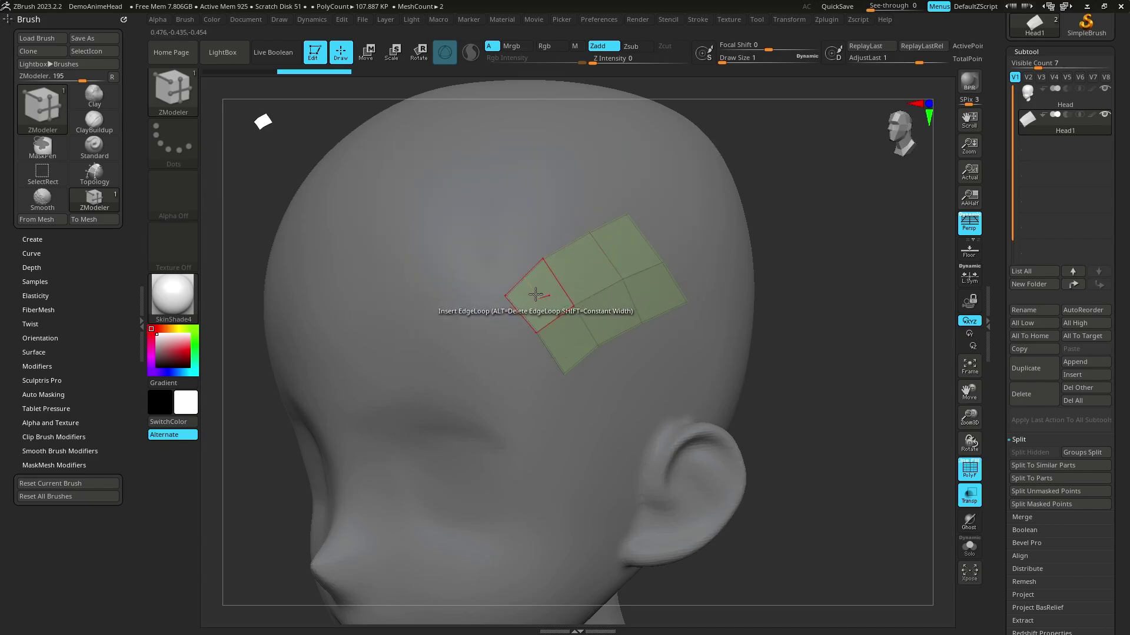
pyautogui.press('ctrl')
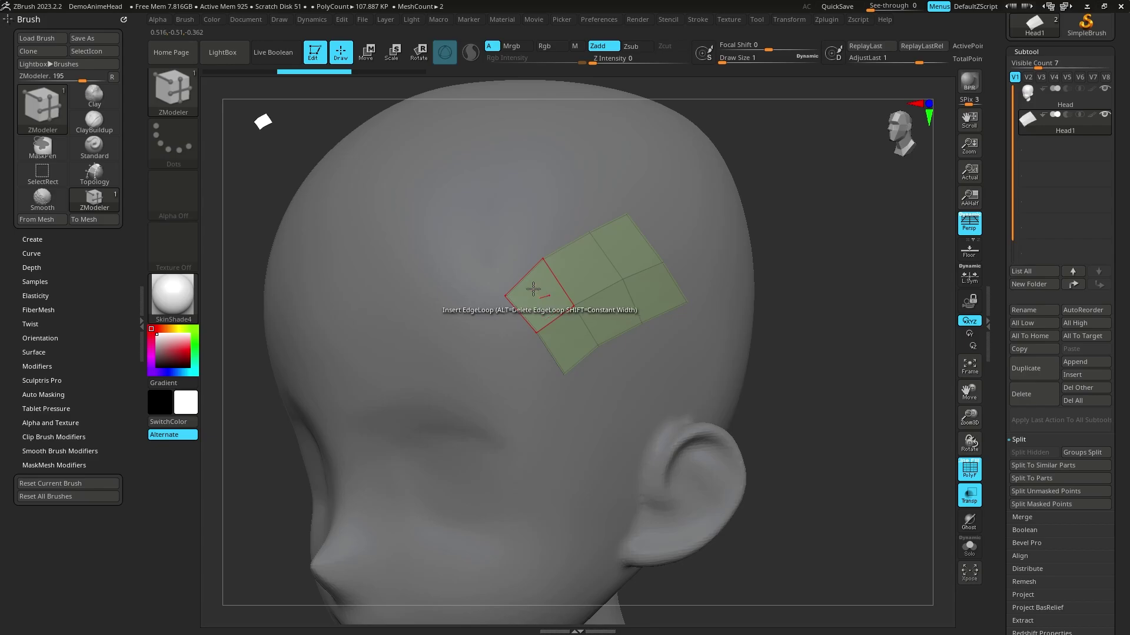
pyautogui.press('space')
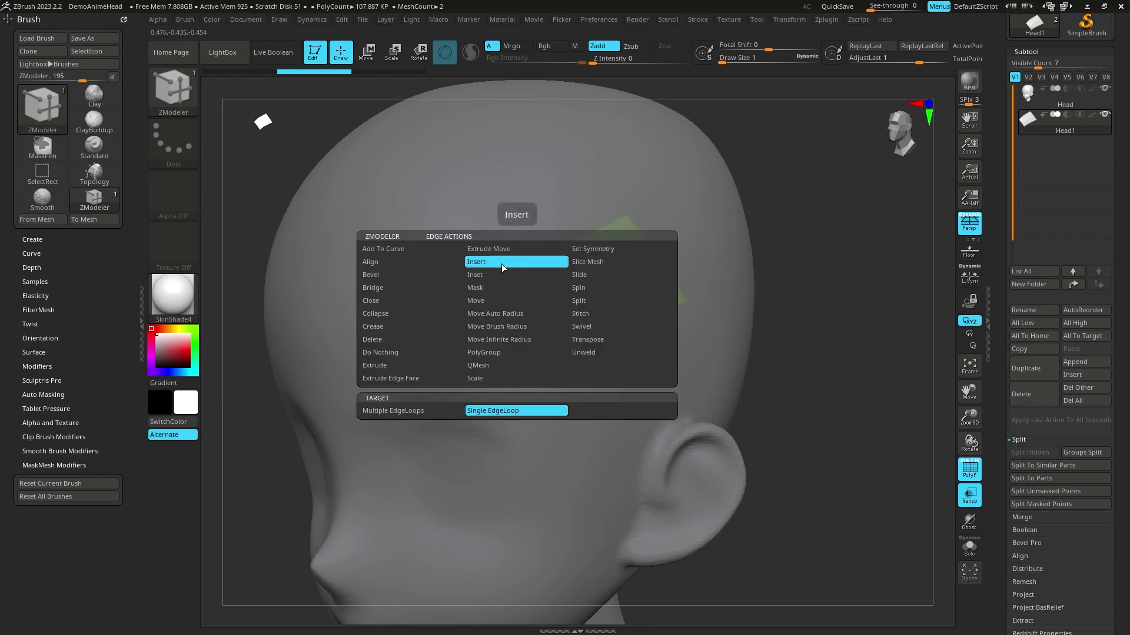
# Set the edge action to Extrude with Planar Angle, Taper Sides and Snap To Surface.
pyautogui.click(398, 366)
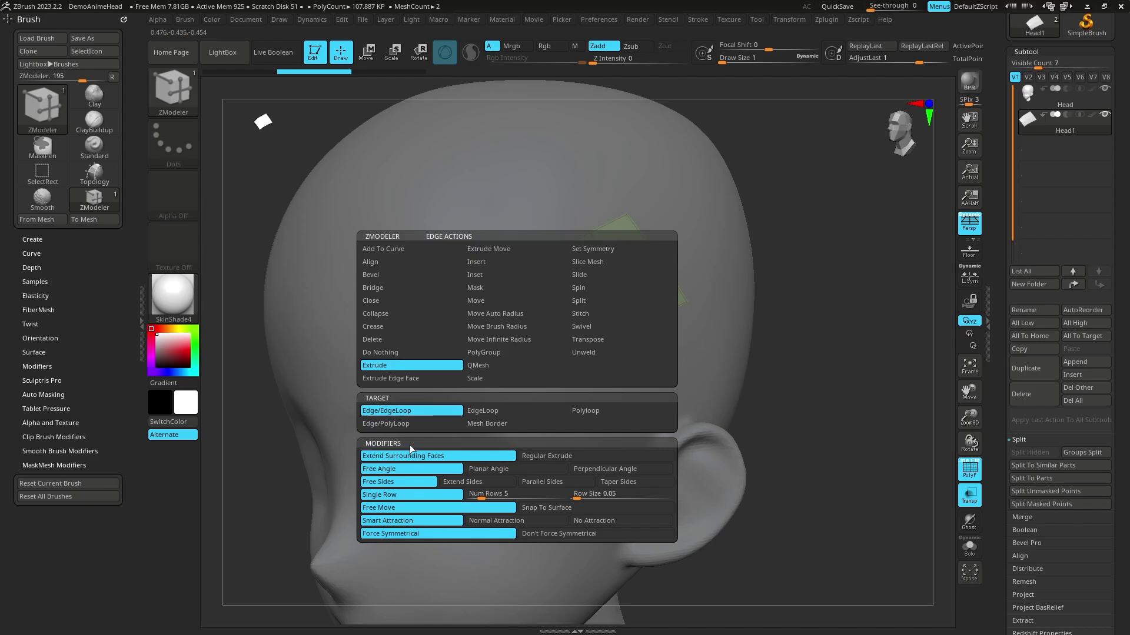
pyautogui.click(506, 470)
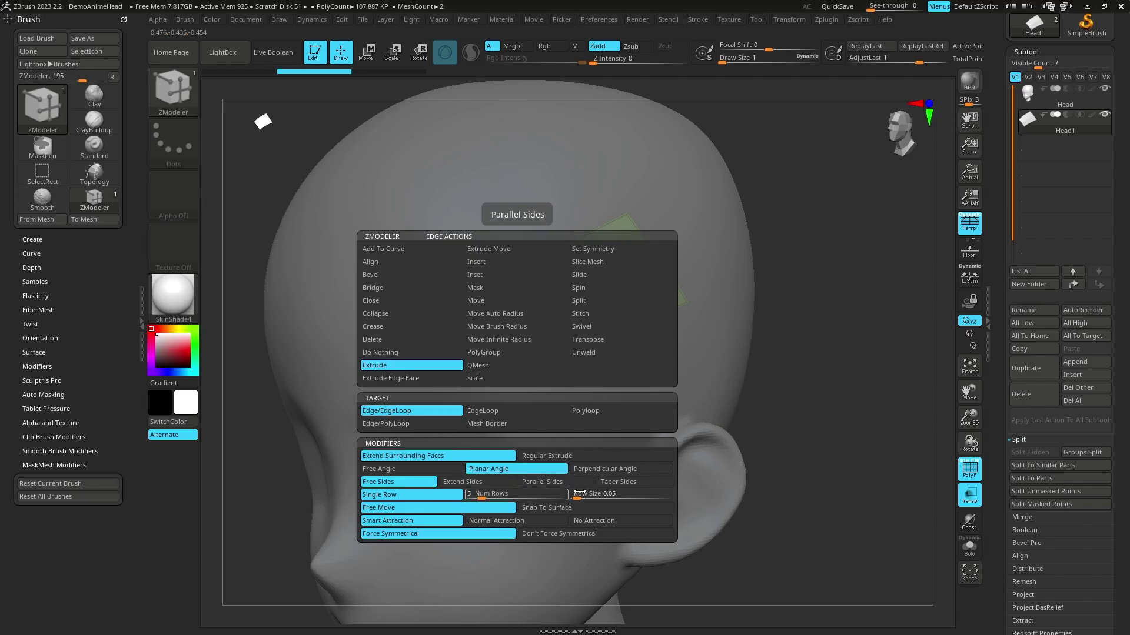
pyautogui.click(637, 482)
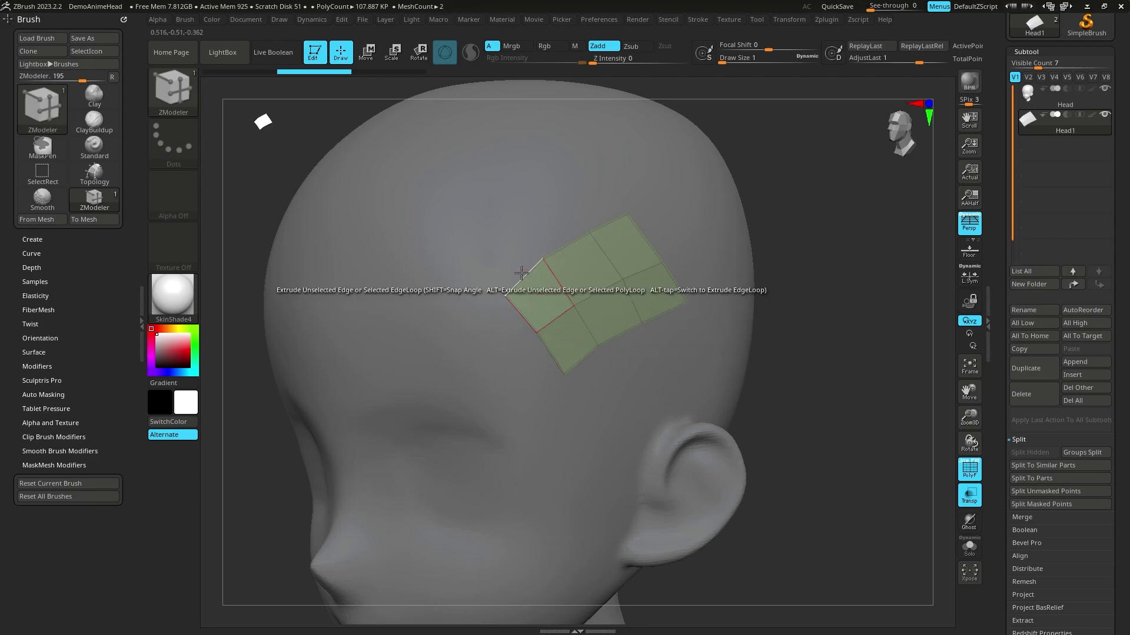
pyautogui.press('space')
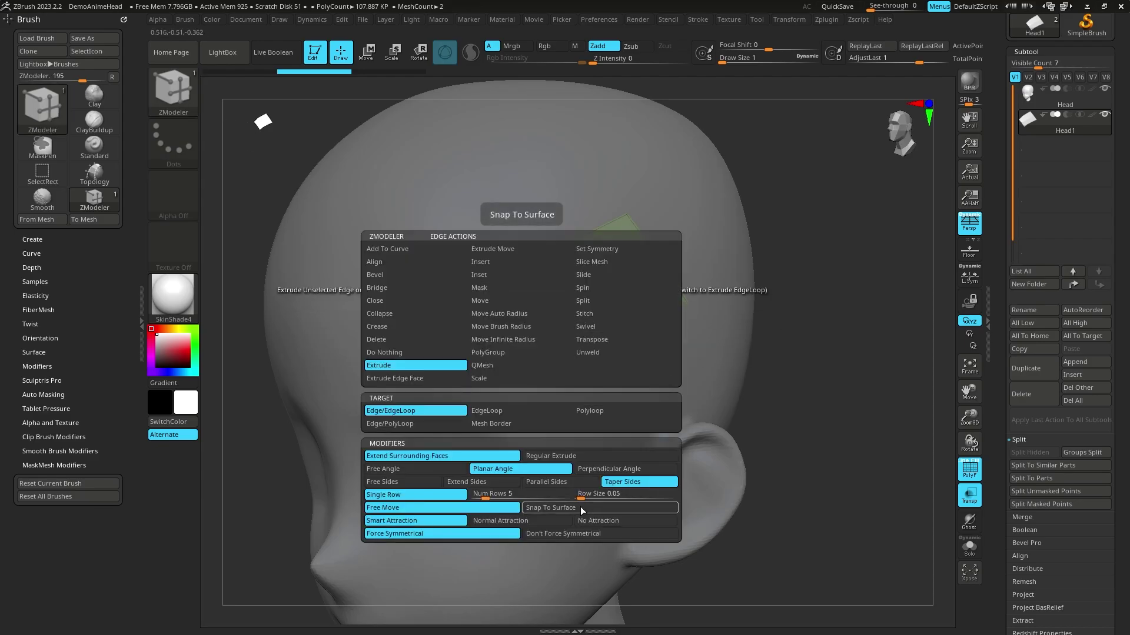
pyautogui.click(590, 507)
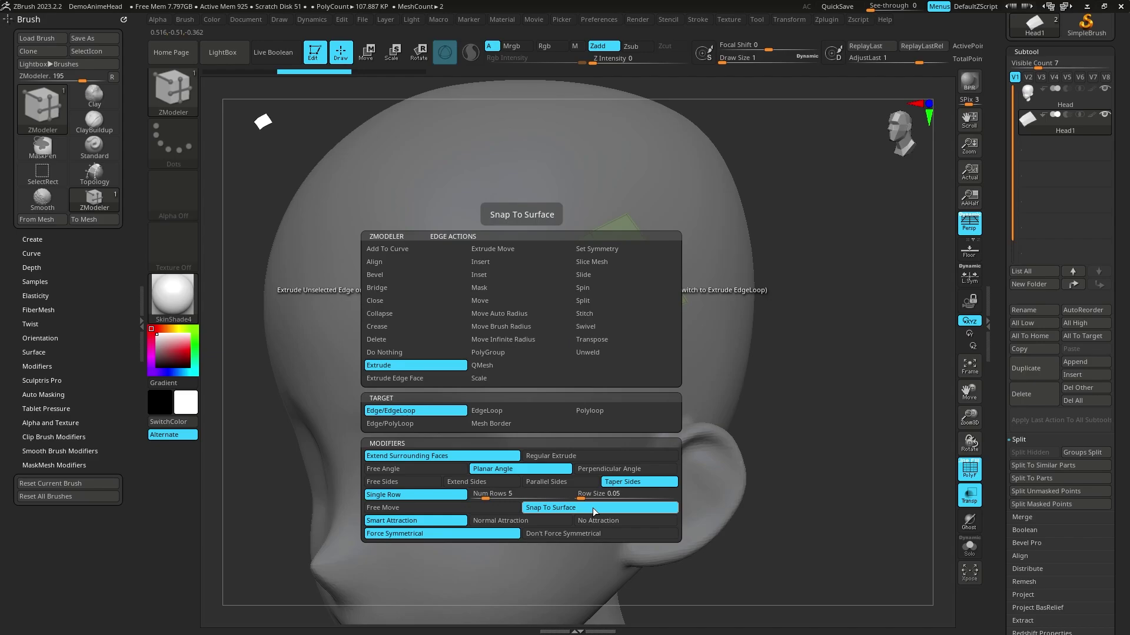
pyautogui.press('space')
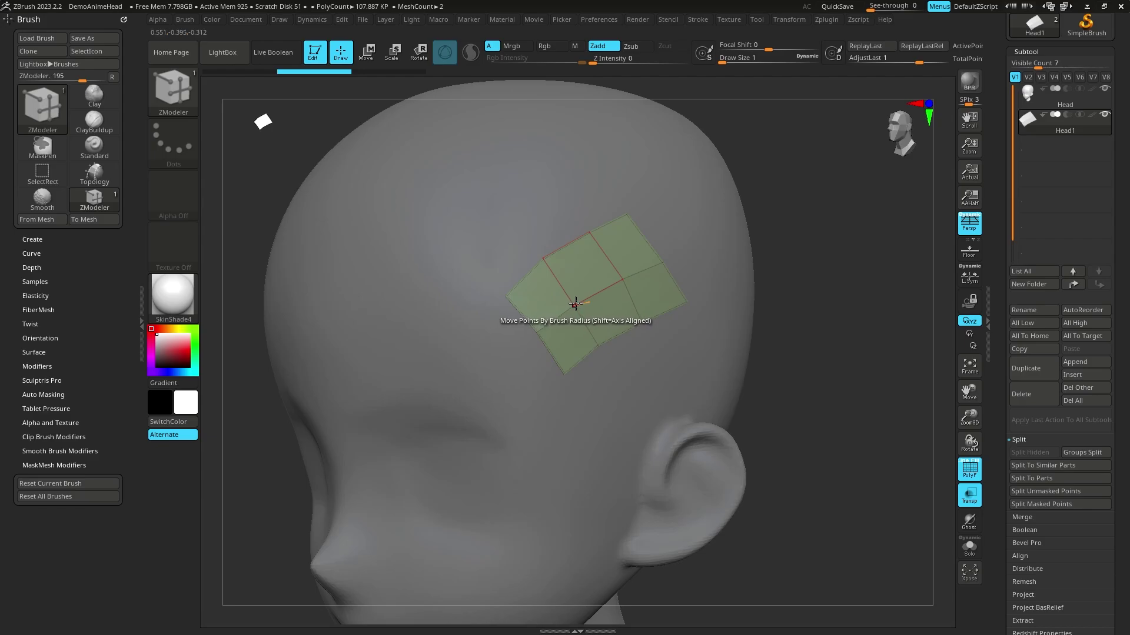
pyautogui.press('space')
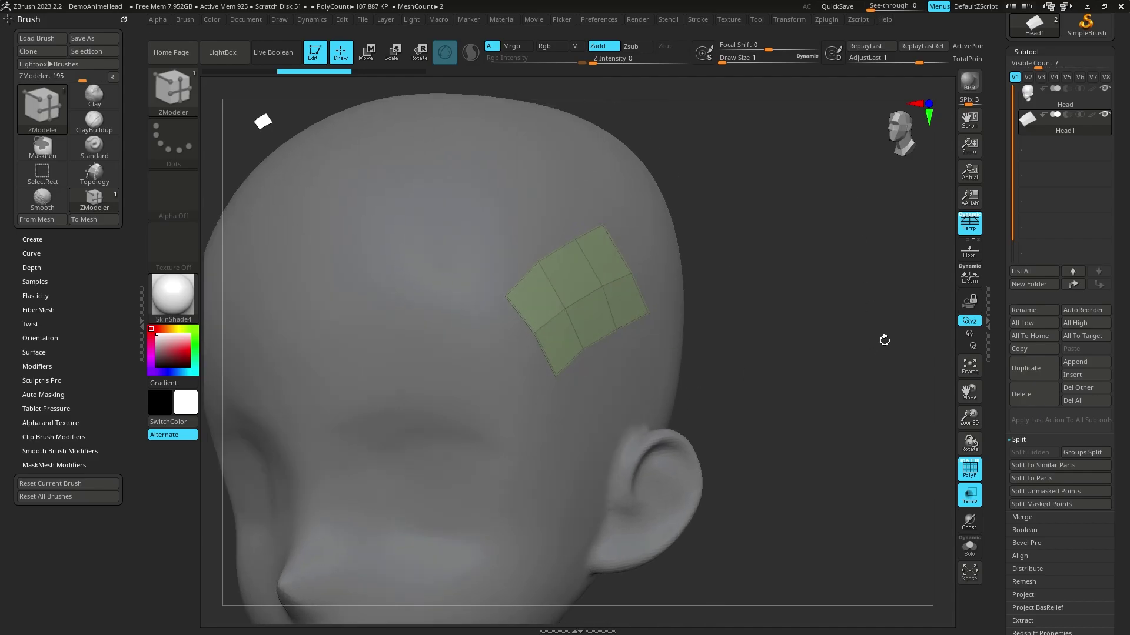
pyautogui.moveTo(761, 232); pyautogui.dragTo(678, 241)
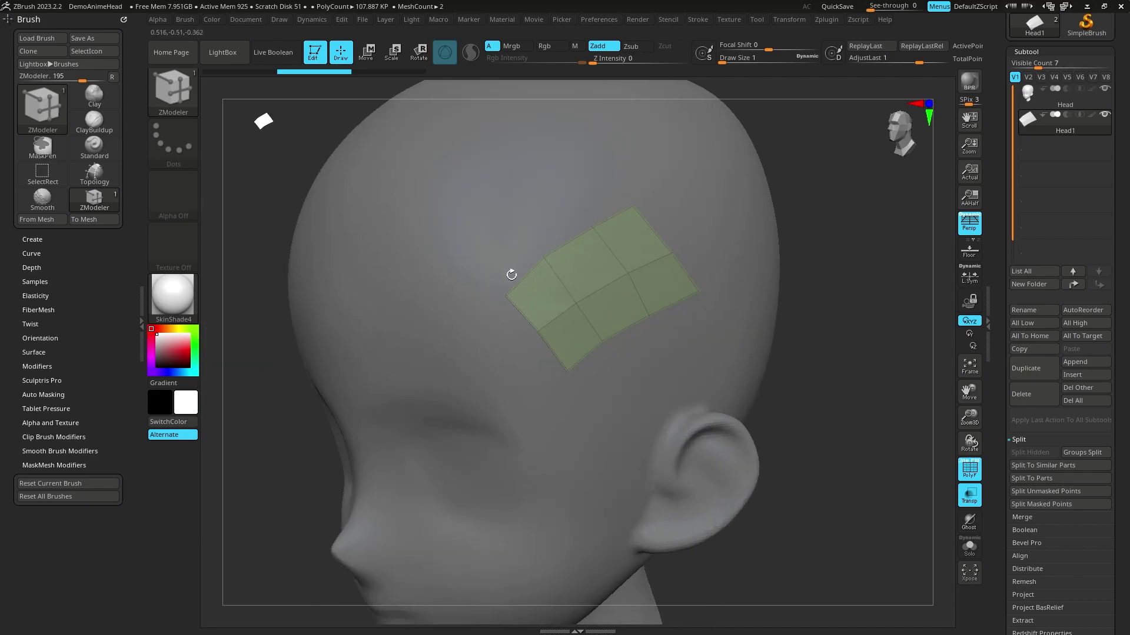
pyautogui.press('space')
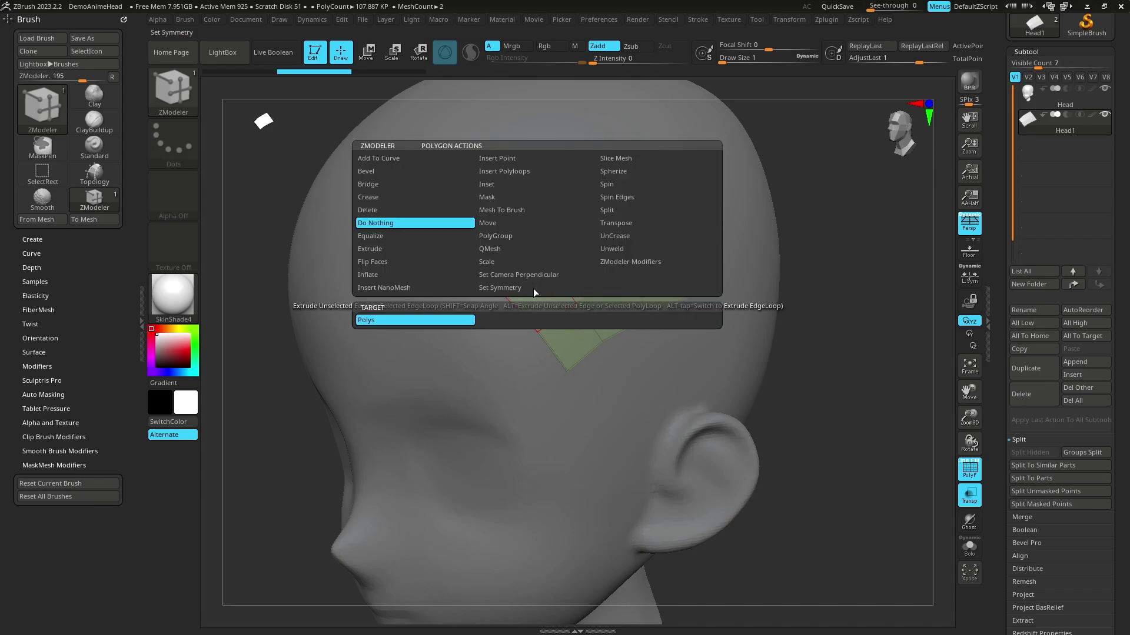
pyautogui.click(392, 223)
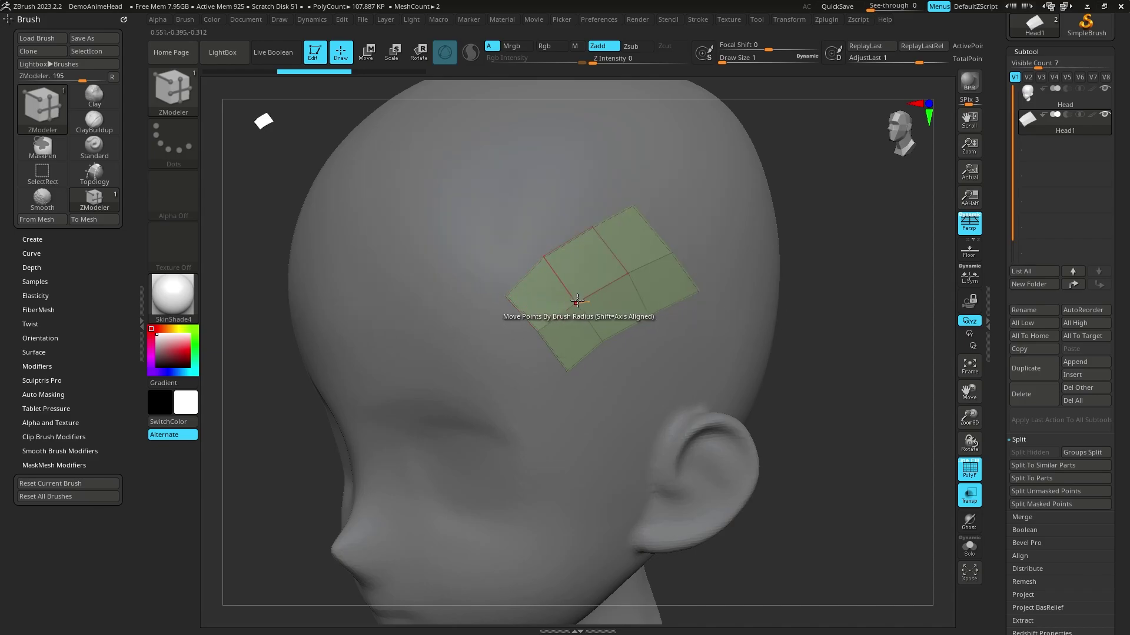
pyautogui.press('space')
pyautogui.click(556, 328)
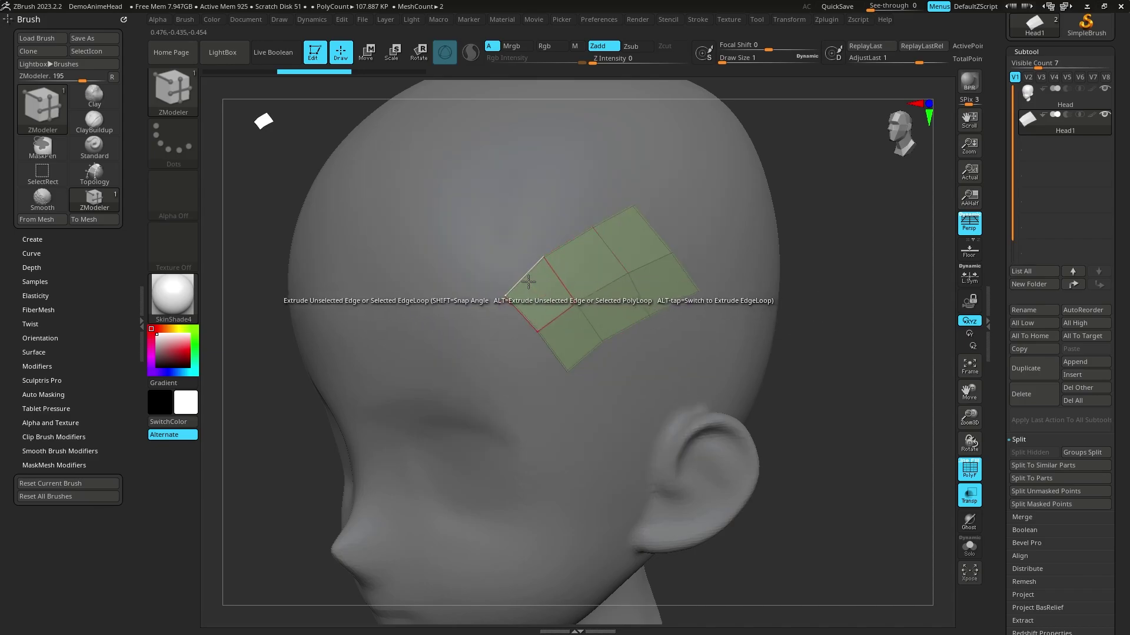
# Extrude tapered faces from the patch's top and left edges, undoing the last one.
pyautogui.press('space')
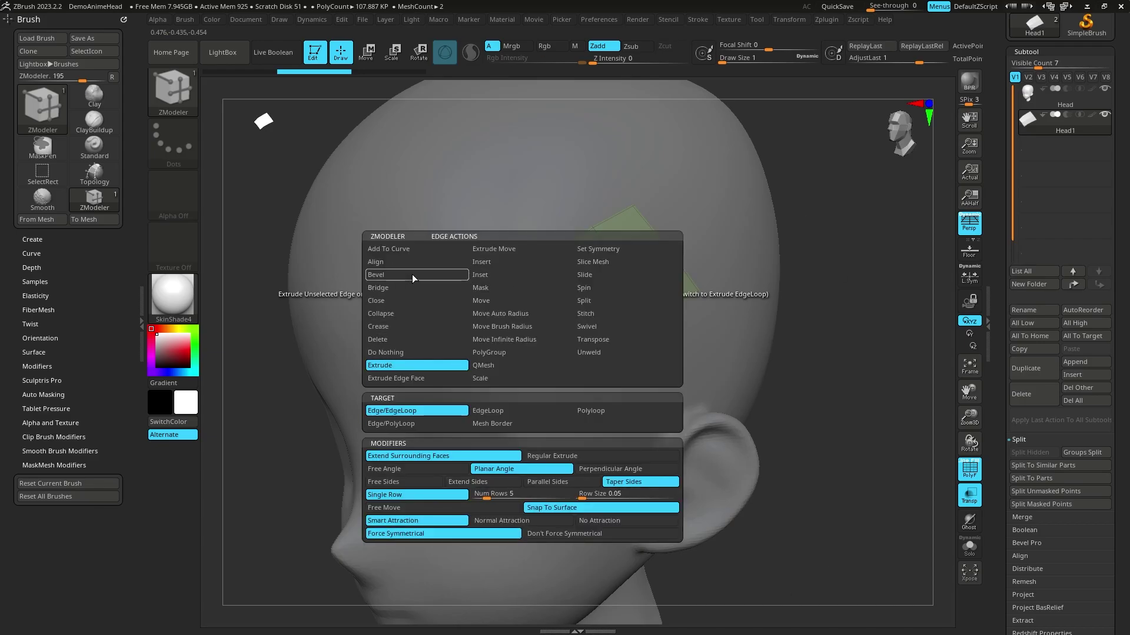
pyautogui.click(413, 276)
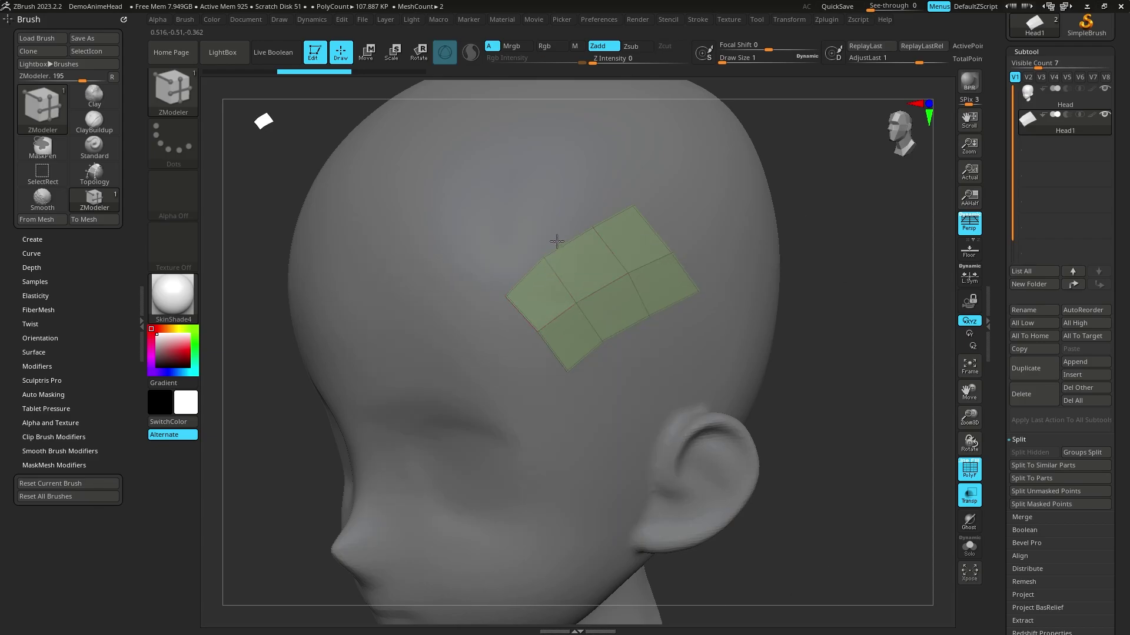
pyautogui.moveTo(557, 240)
pyautogui.mouseDown()
pyautogui.moveTo(525, 187)
pyautogui.moveTo(525, 209)
pyautogui.mouseUp()
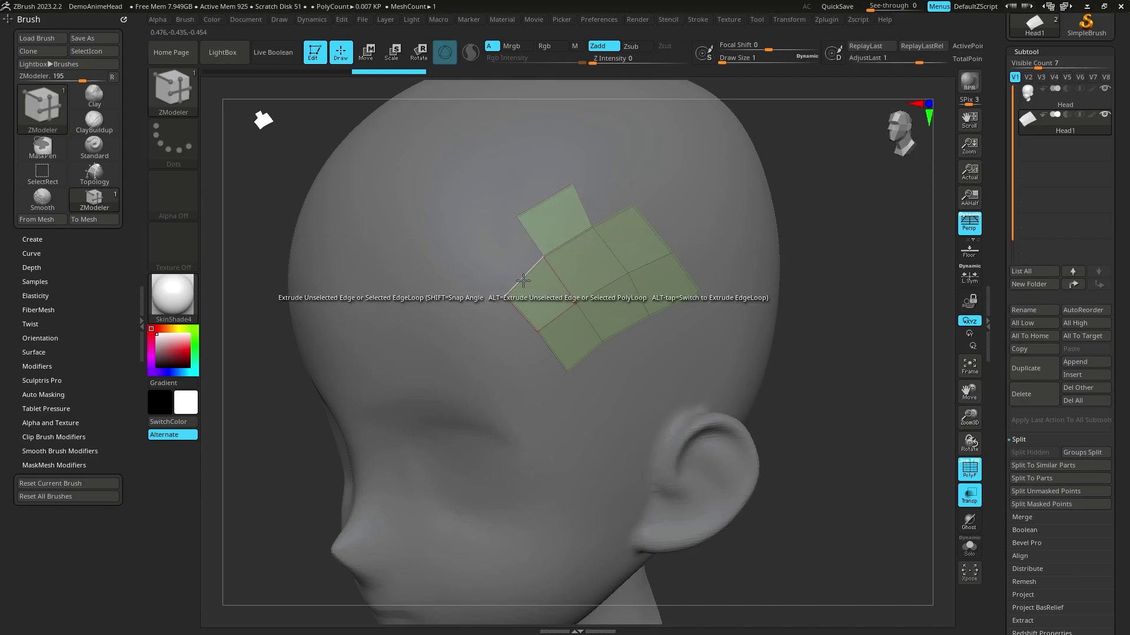
pyautogui.moveTo(523, 281); pyautogui.dragTo(491, 247)
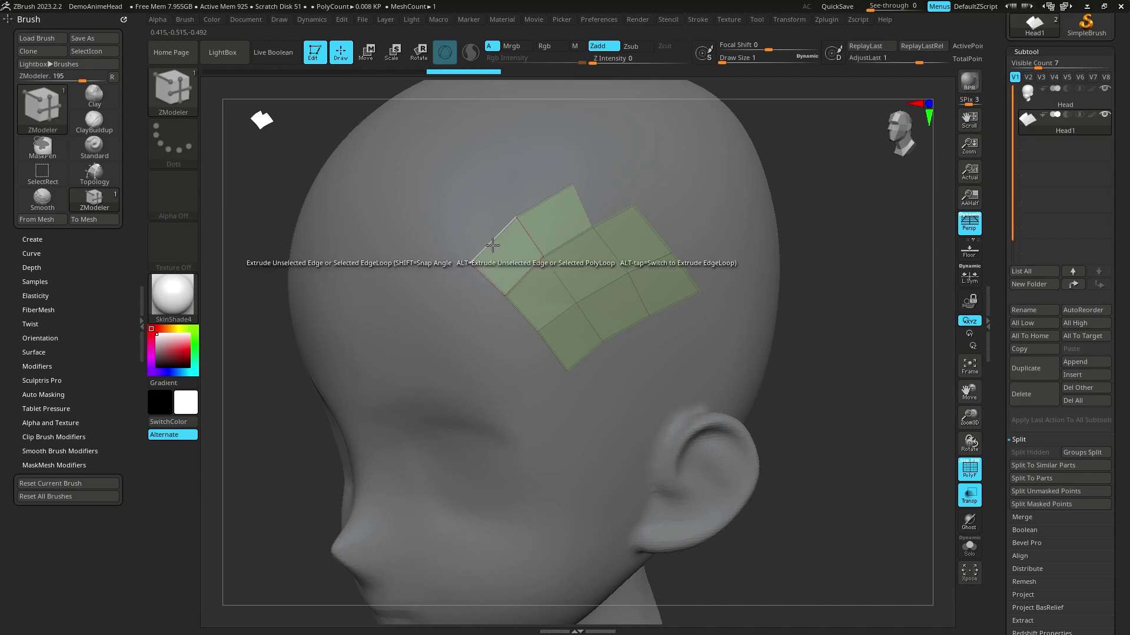
pyautogui.moveTo(486, 248)
pyautogui.mouseDown()
pyautogui.moveTo(560, 222)
pyautogui.moveTo(520, 187)
pyautogui.moveTo(541, 176)
pyautogui.moveTo(517, 197)
pyautogui.mouseUp()
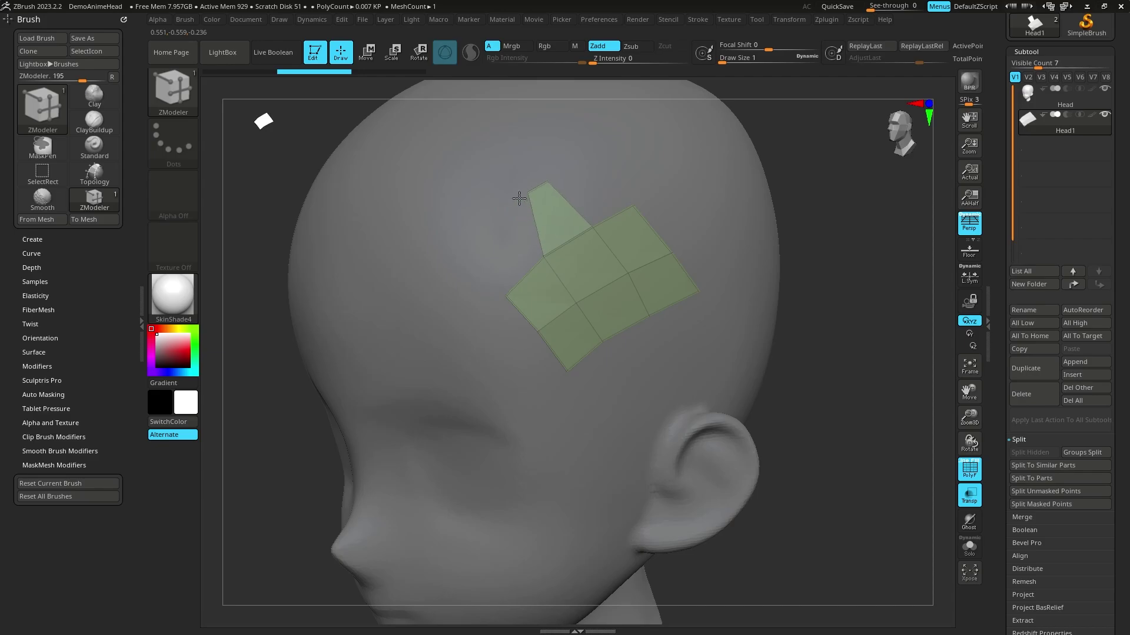
pyautogui.hotkey('ctrl', 'z')
# Switch edge extrusion to Extend Sides and extrude a quad up from the patch.
pyautogui.press('space')
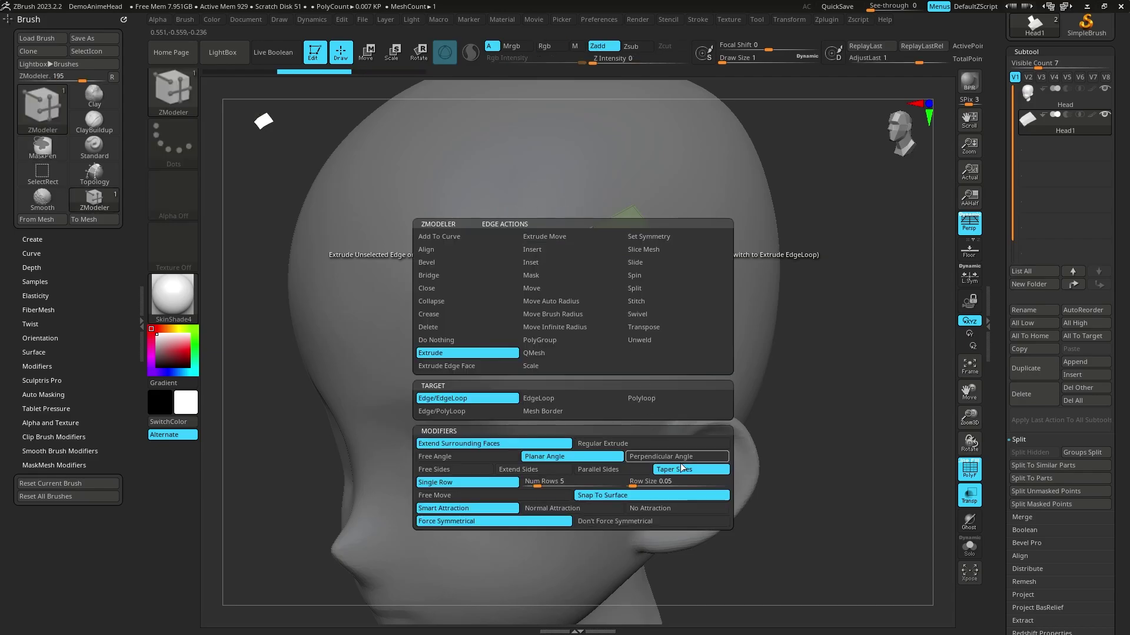
pyautogui.click(670, 469)
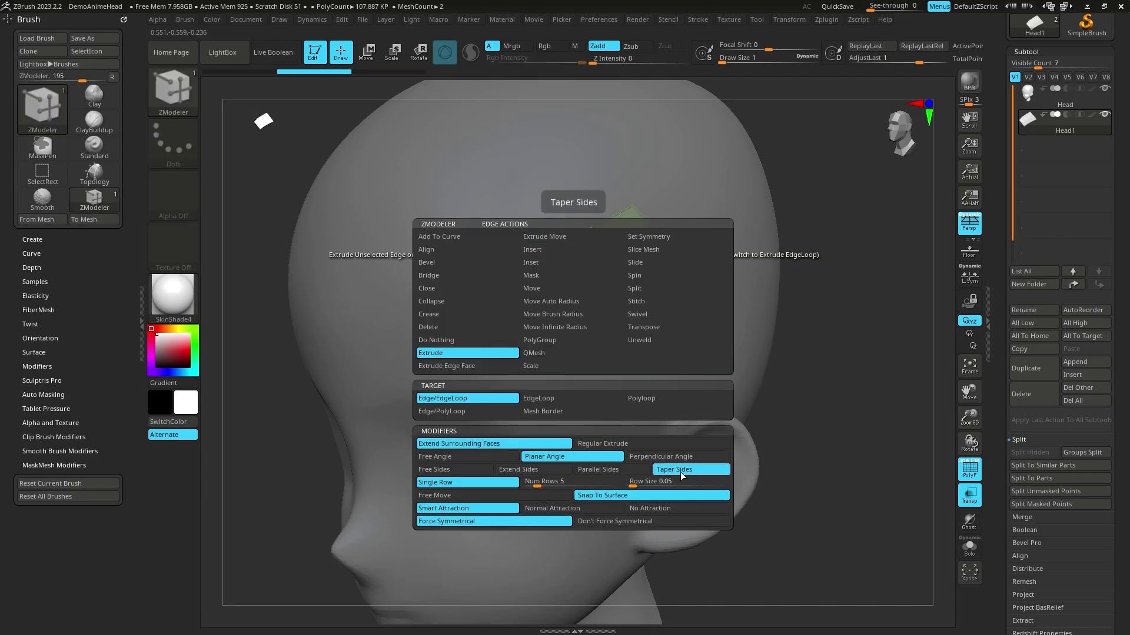
pyautogui.click(531, 471)
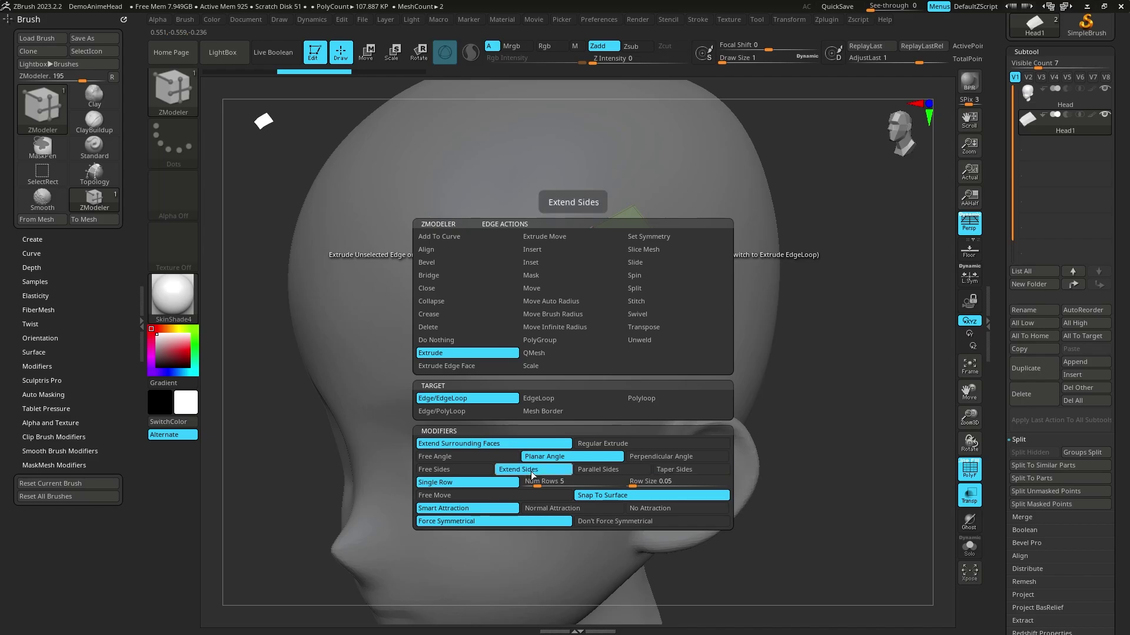
pyautogui.moveTo(560, 234)
pyautogui.mouseDown()
pyautogui.moveTo(530, 202)
pyautogui.moveTo(569, 185)
pyautogui.mouseUp()
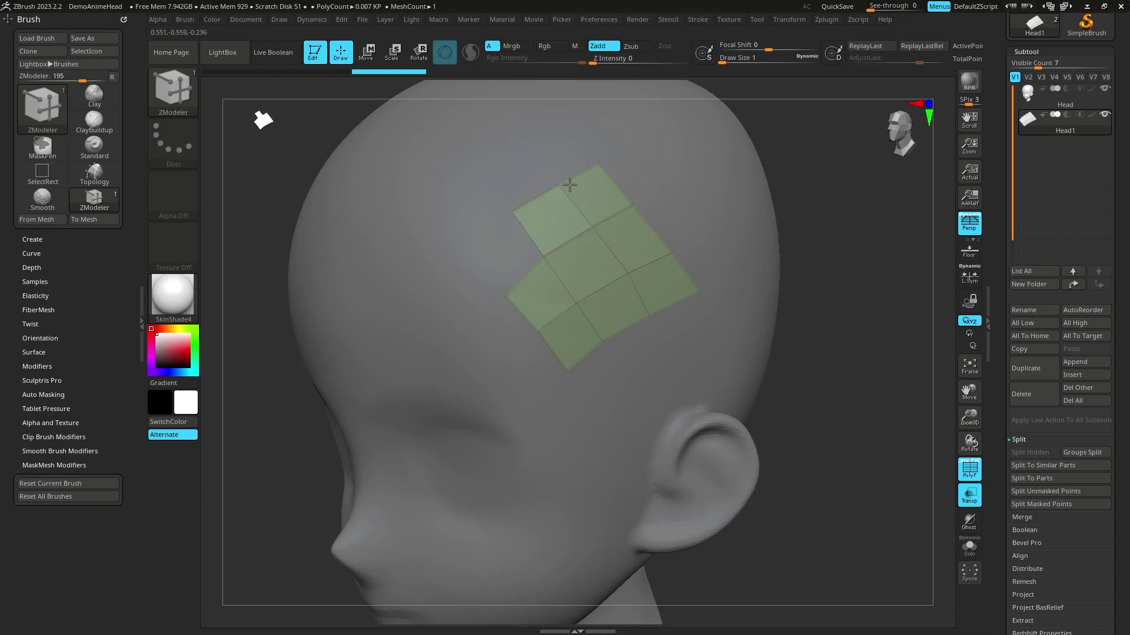
# Switch edge extrusion to Free Sides and test extrusions from the top edge.
pyautogui.press('space')
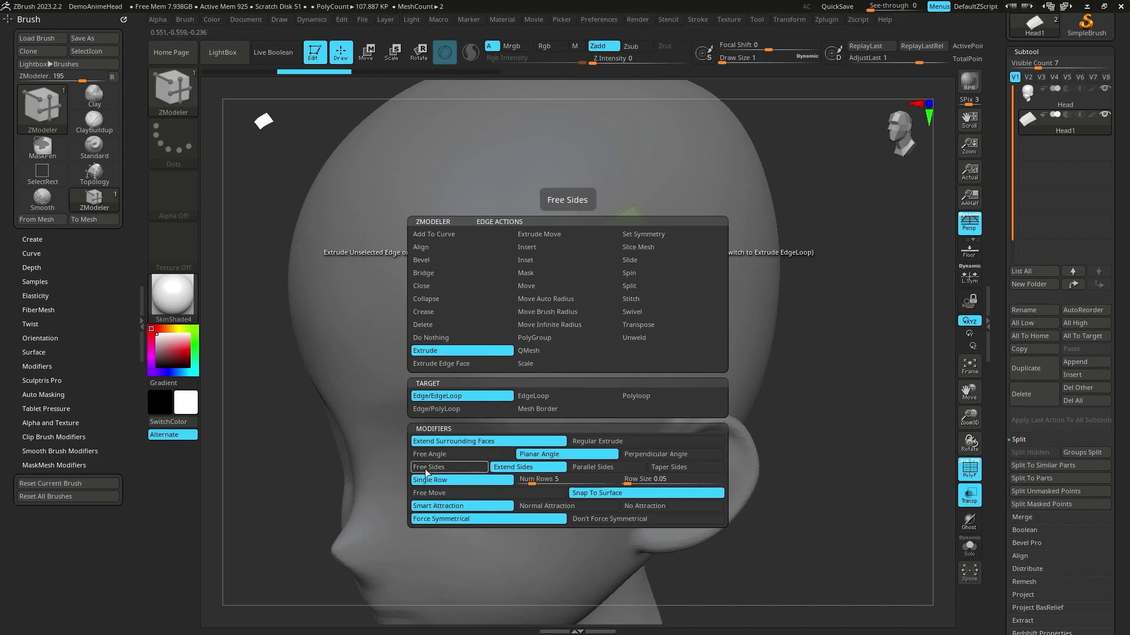
pyautogui.click(433, 471)
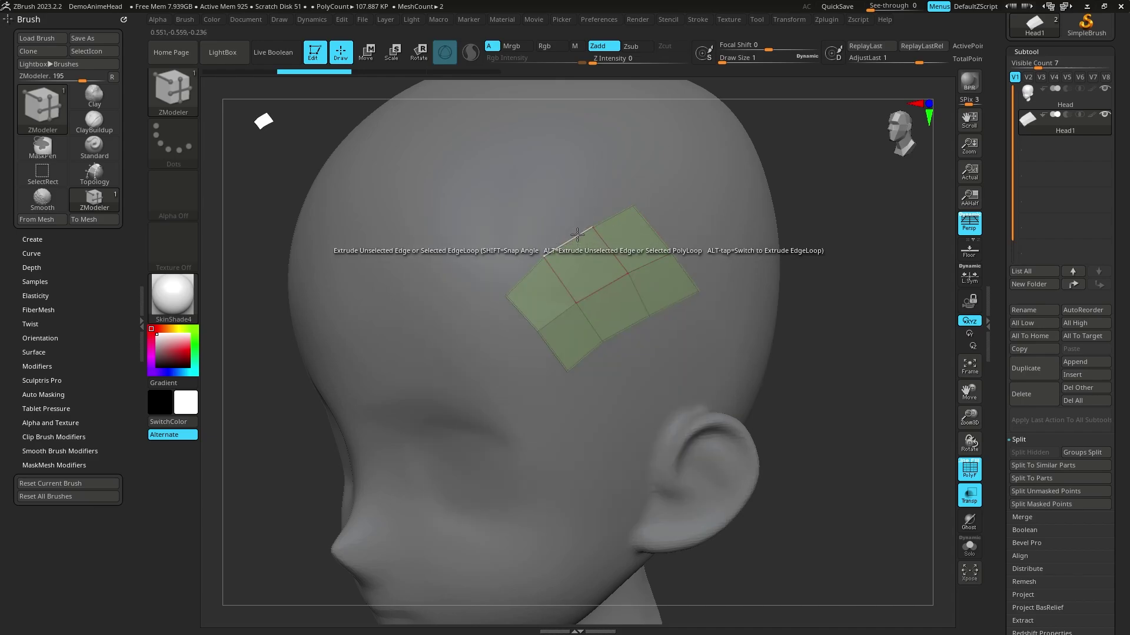
pyautogui.moveTo(566, 240)
pyautogui.mouseDown()
pyautogui.moveTo(547, 194)
pyautogui.moveTo(517, 206)
pyautogui.mouseUp()
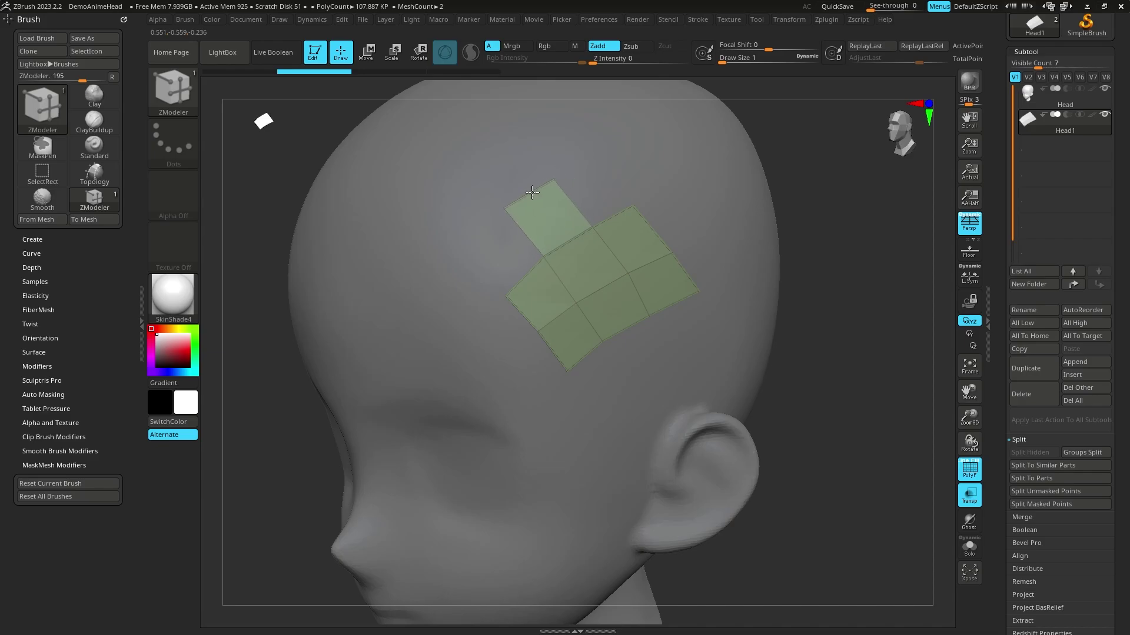
pyautogui.moveTo(575, 159); pyautogui.dragTo(554, 197)
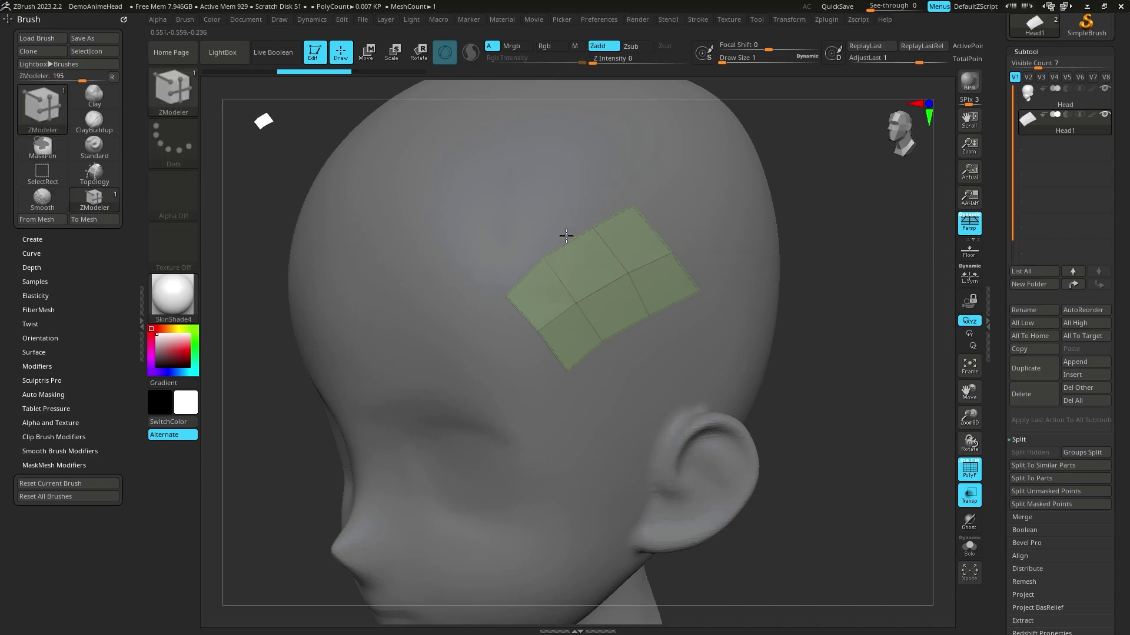
pyautogui.moveTo(570, 247); pyautogui.dragTo(537, 198)
pyautogui.hotkey('ctrl', 'z')
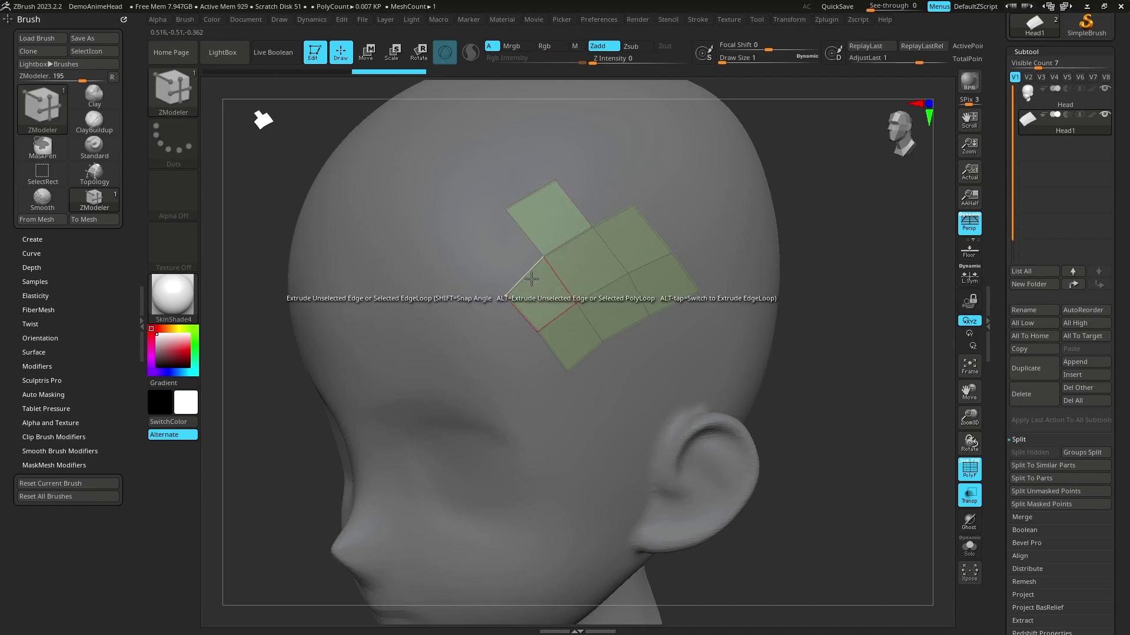
# Extrude quads from the patch's left and upper edges, undoing the right-side fill.
pyautogui.moveTo(523, 275); pyautogui.dragTo(494, 260)
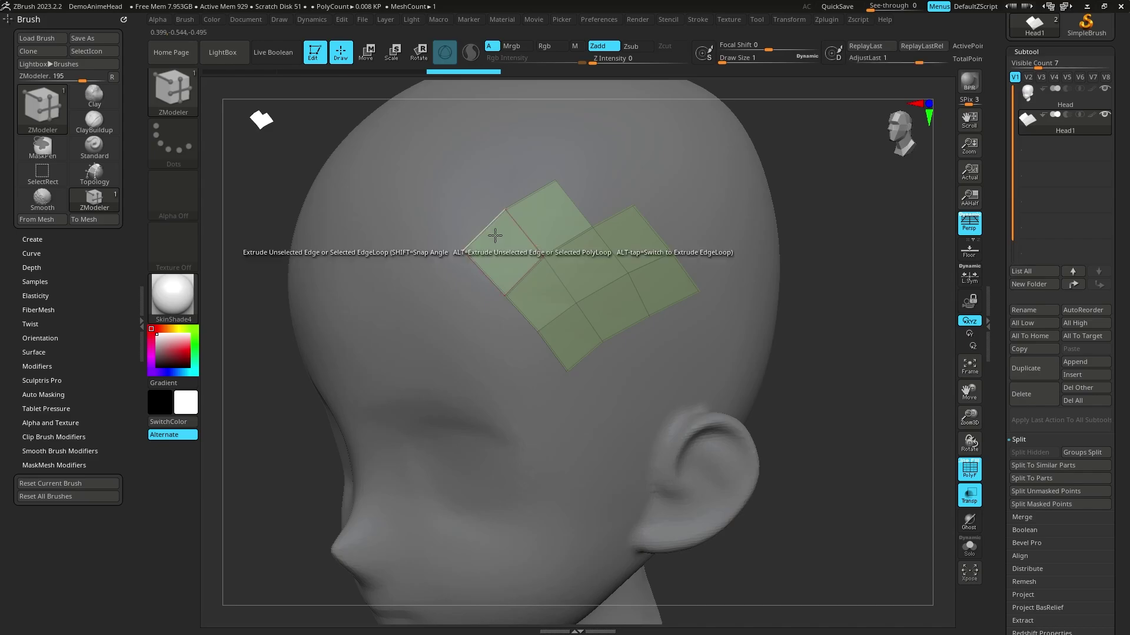
pyautogui.moveTo(609, 209); pyautogui.dragTo(584, 168)
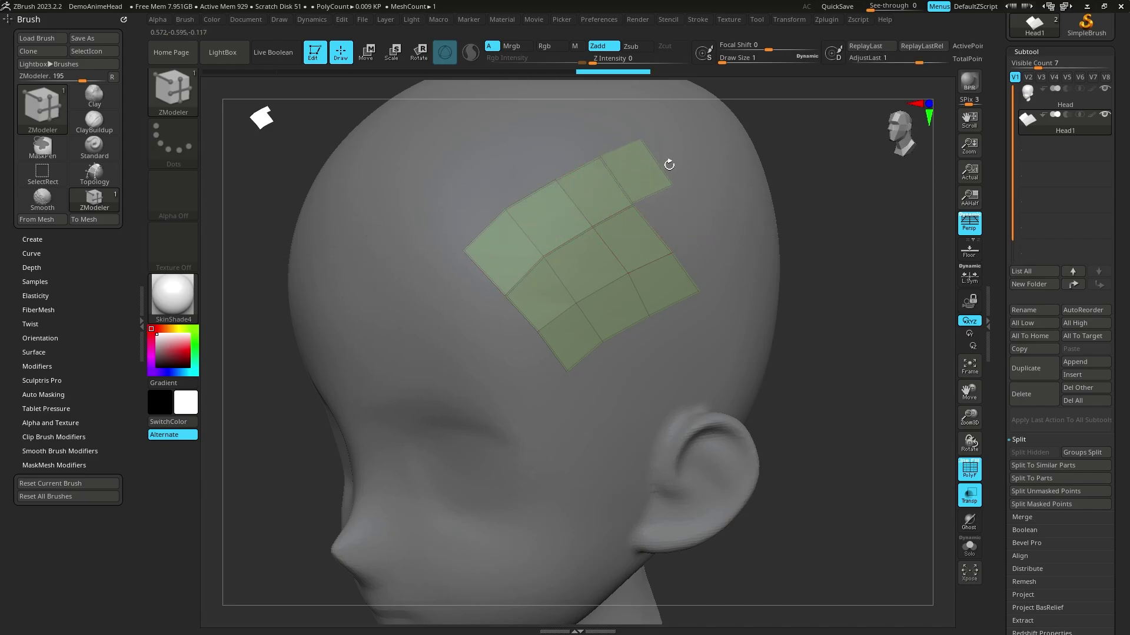
pyautogui.moveTo(658, 225); pyautogui.dragTo(676, 209, button='right')
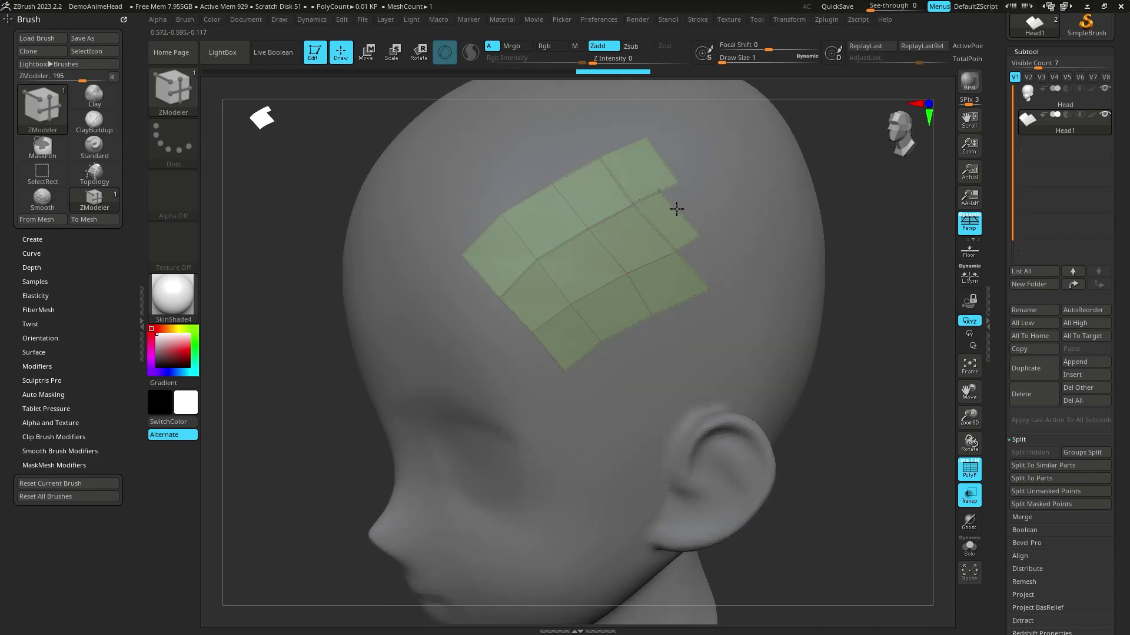
pyautogui.click(688, 259)
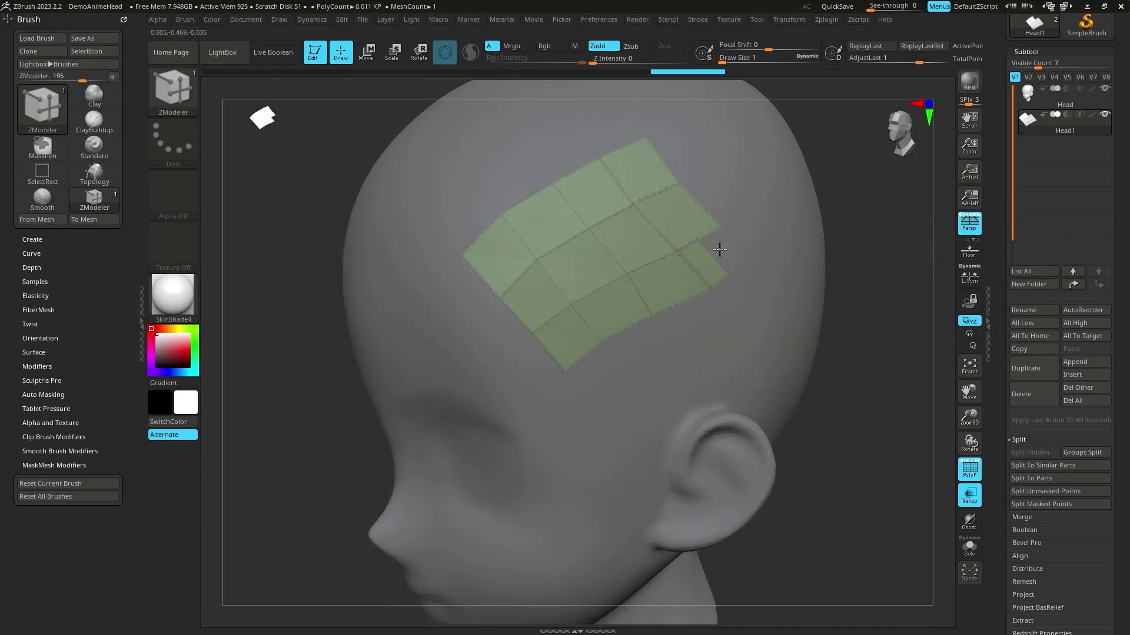
pyautogui.hotkey('ctrl', 'z')
# Extrude quads from the patch's left, upper, bottom and right edges.
pyautogui.hotkey('ctrl', 'z')
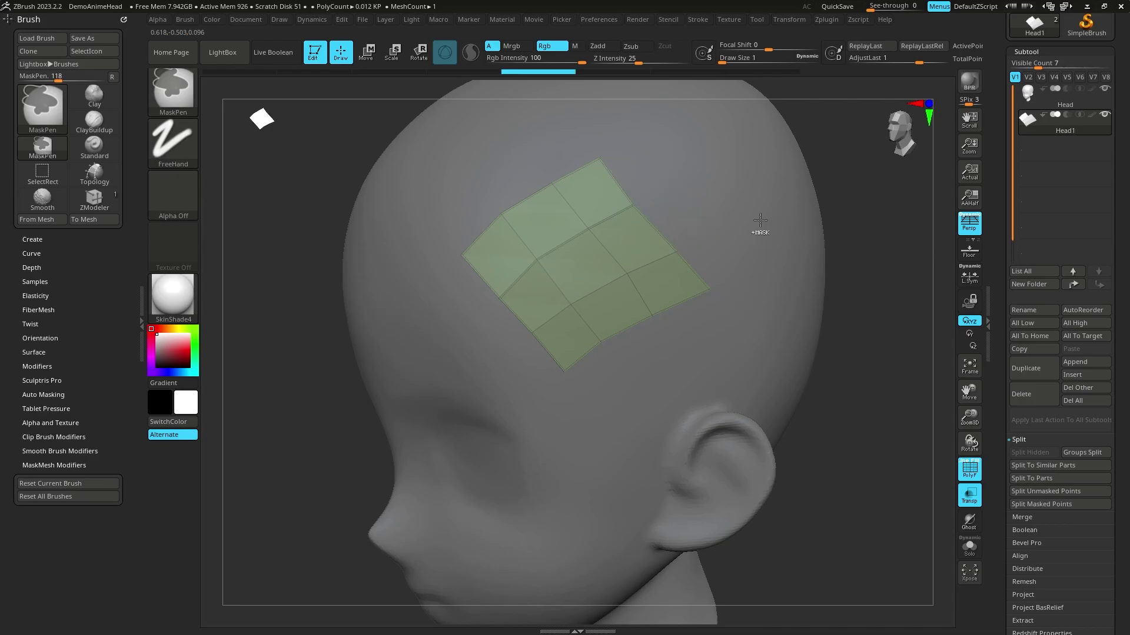
pyautogui.hotkey('ctrl', 'z')
pyautogui.hotkey('ctrl', 'z')
pyautogui.hotkey('ctrl', 'z')
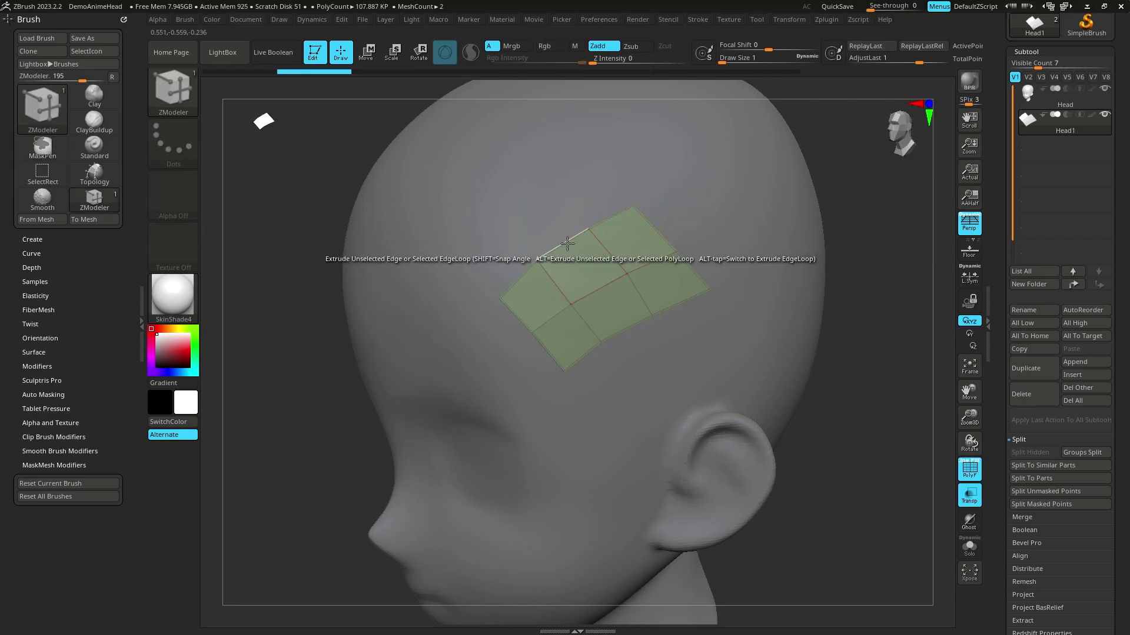
pyautogui.hotkey('ctrl', 'shift', 'z')
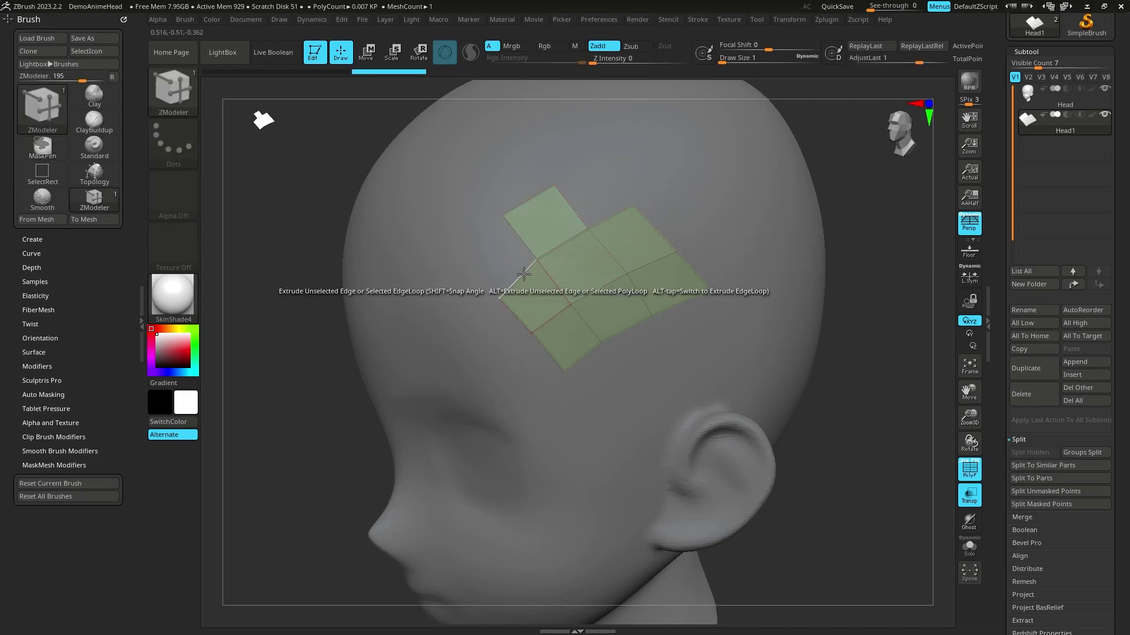
pyautogui.moveTo(520, 276); pyautogui.dragTo(497, 253)
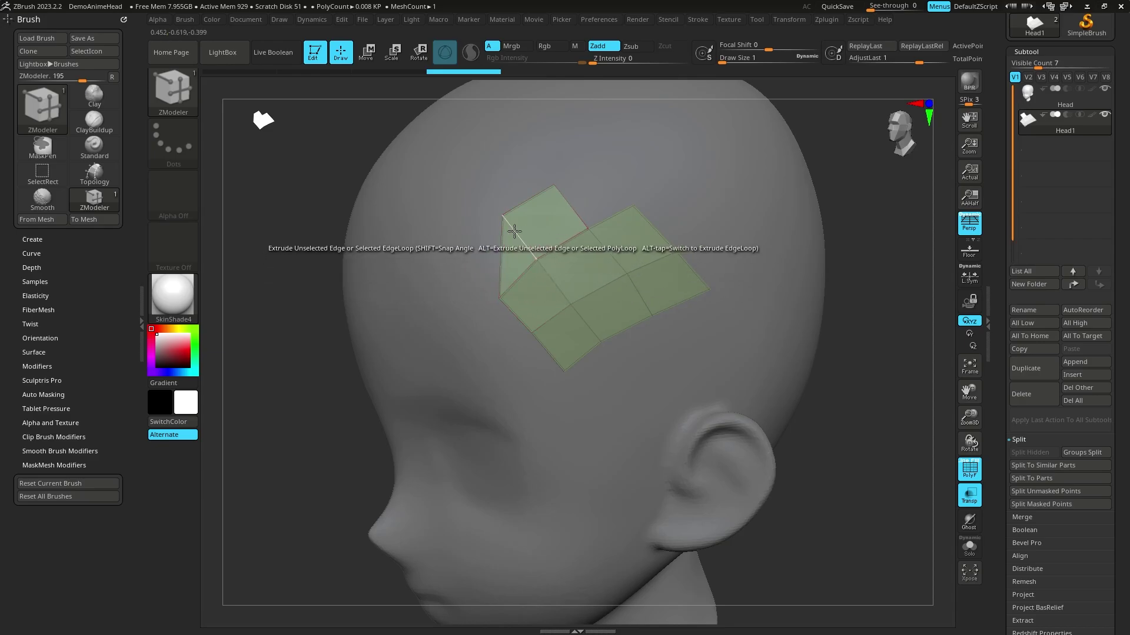
pyautogui.click(608, 220)
pyautogui.moveTo(609, 221); pyautogui.dragTo(582, 175)
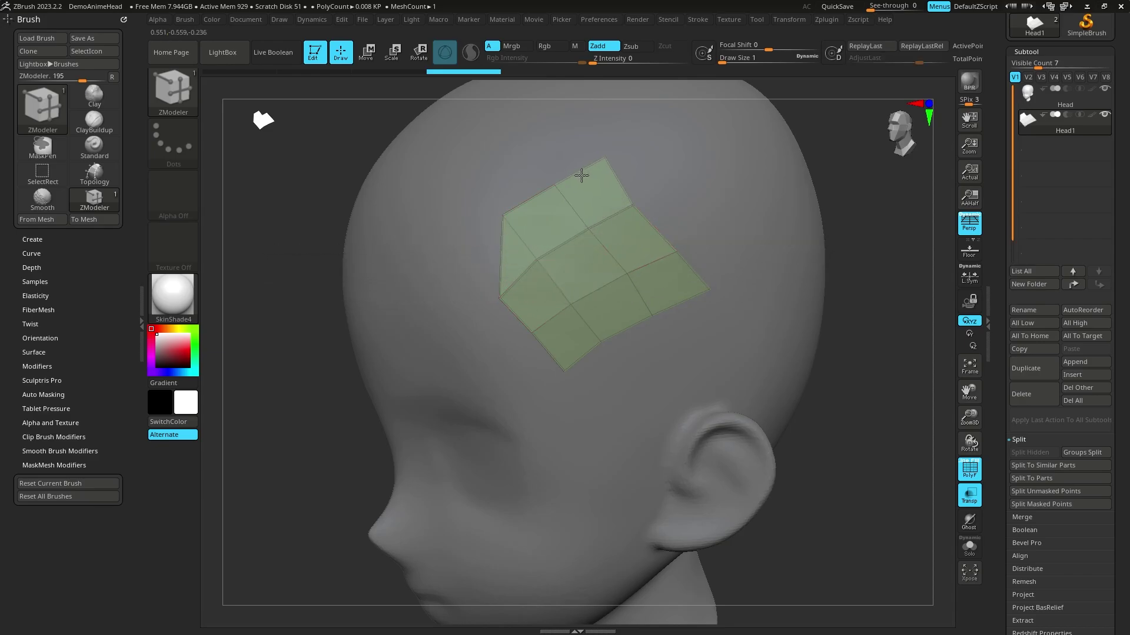
pyautogui.click(680, 238)
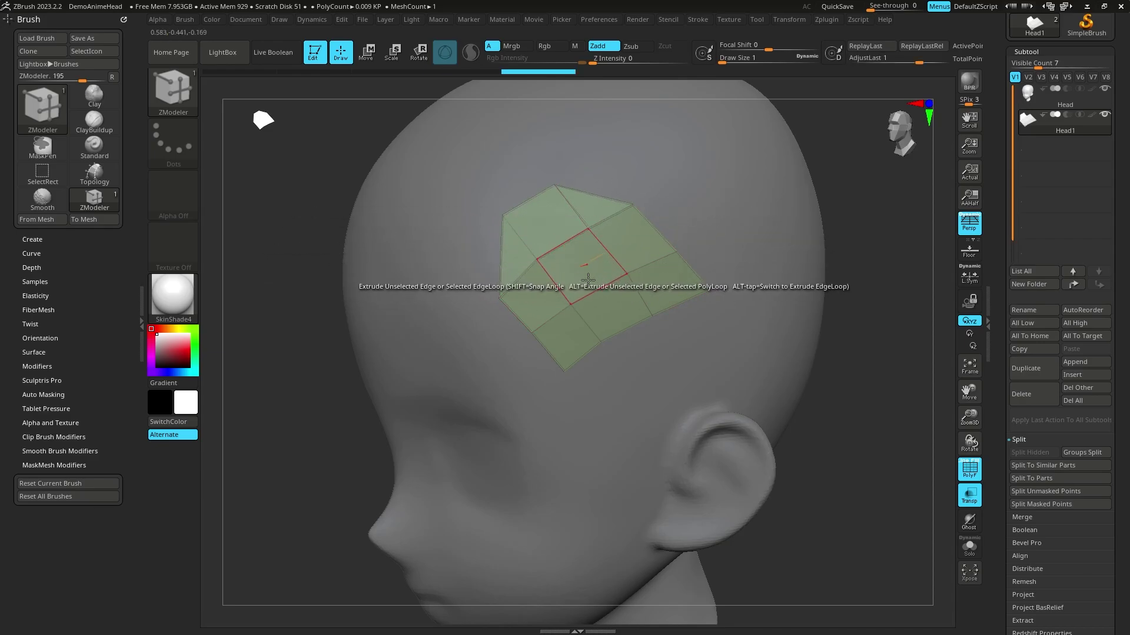
pyautogui.moveTo(581, 363)
pyautogui.mouseDown()
pyautogui.moveTo(600, 375)
pyautogui.moveTo(650, 356)
pyautogui.mouseUp()
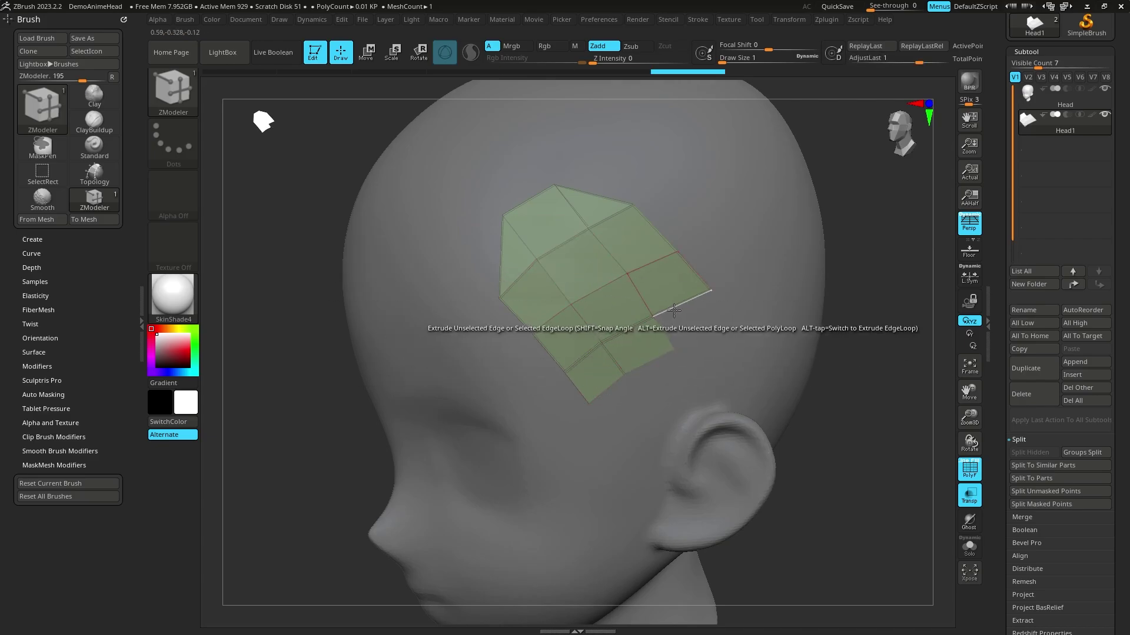
pyautogui.moveTo(674, 316); pyautogui.dragTo(722, 321)
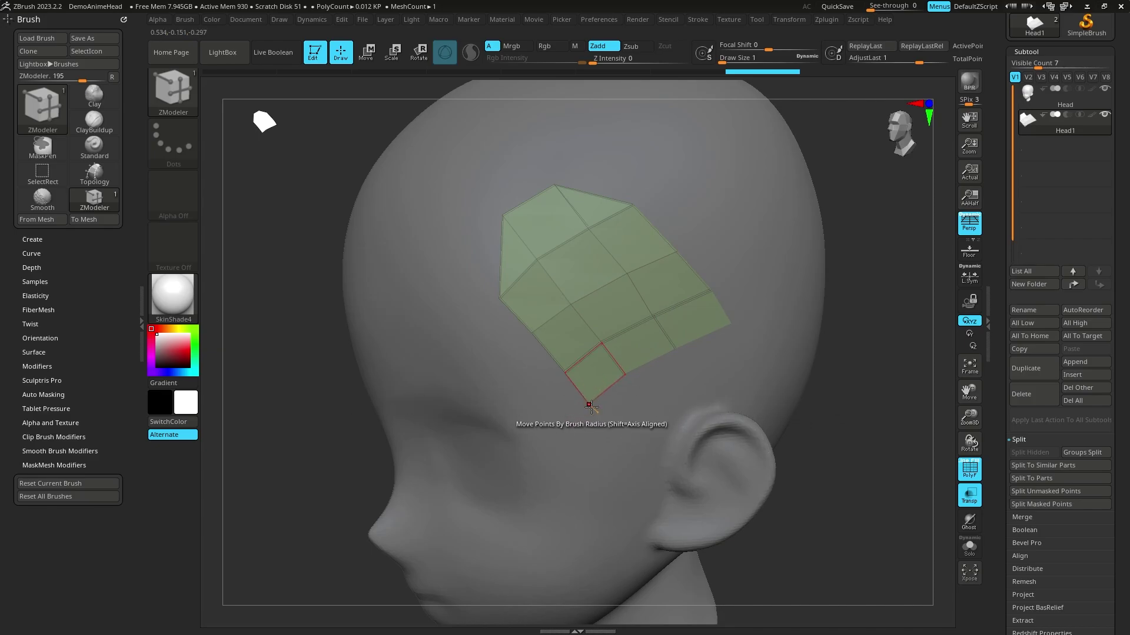
# Shrink the brush to about 20, enable point Snap To Surface, and pull the tip inward.
pyautogui.press('s')
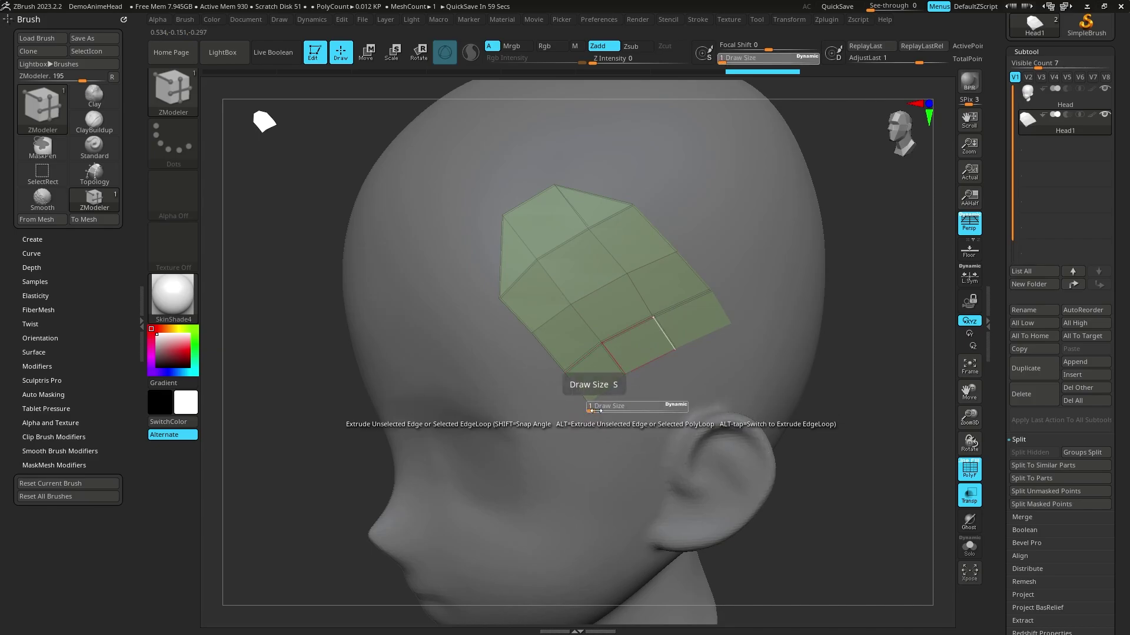
pyautogui.moveTo(608, 411); pyautogui.dragTo(600, 411)
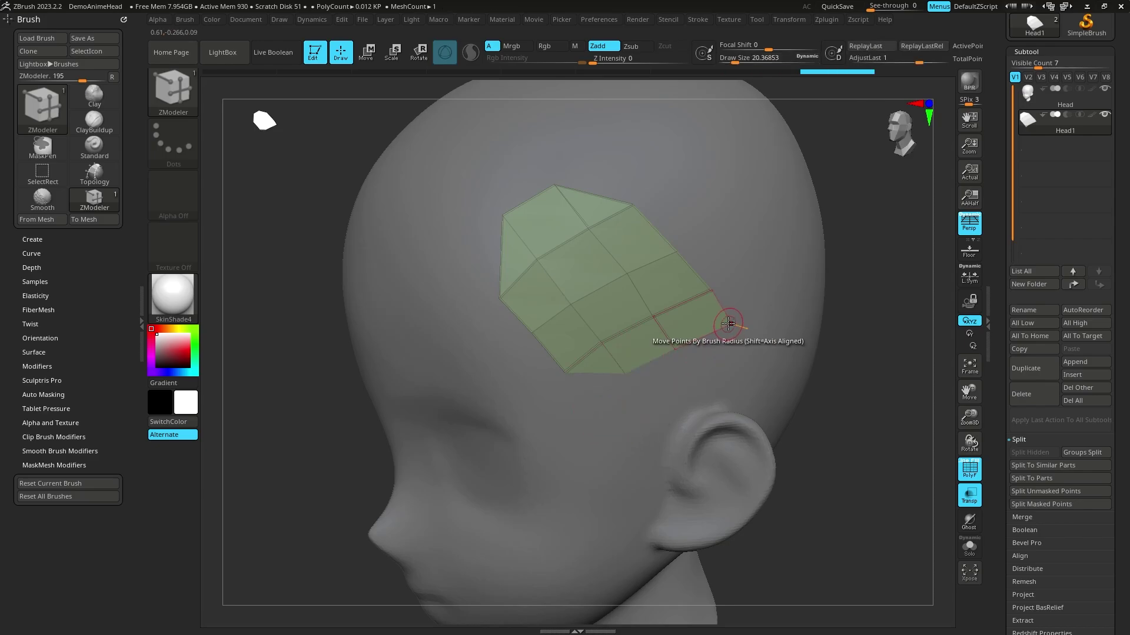
pyautogui.keyDown('ctrl'); pyautogui.moveTo(728, 324); pyautogui.dragTo(772, 307, button='right'); pyautogui.keyUp('ctrl')
pyautogui.press('space')
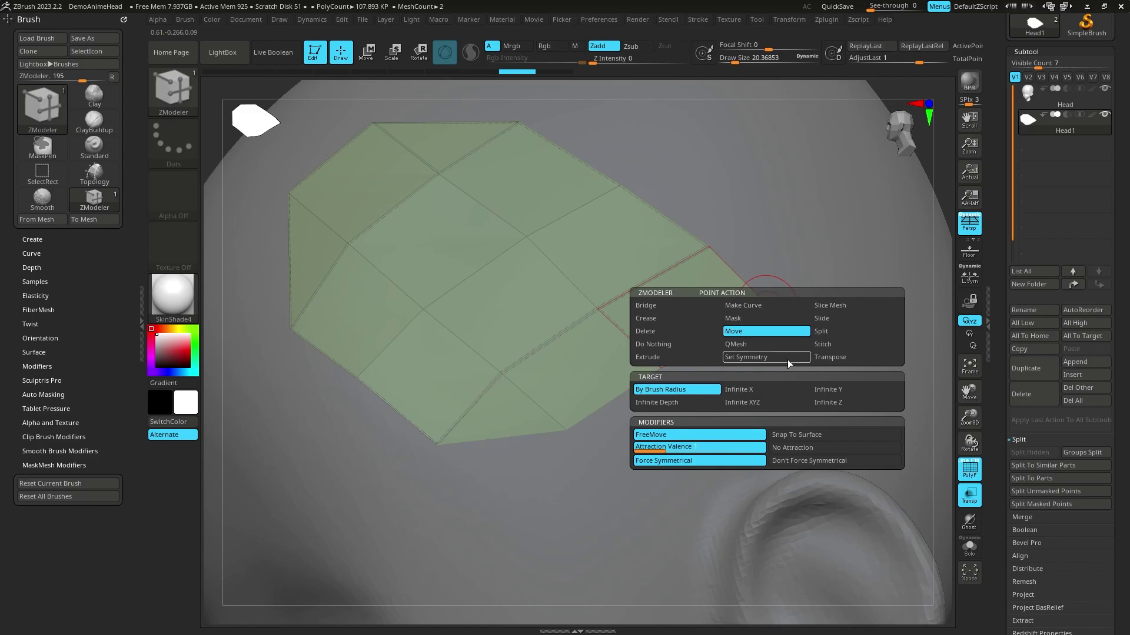
pyautogui.click(831, 437)
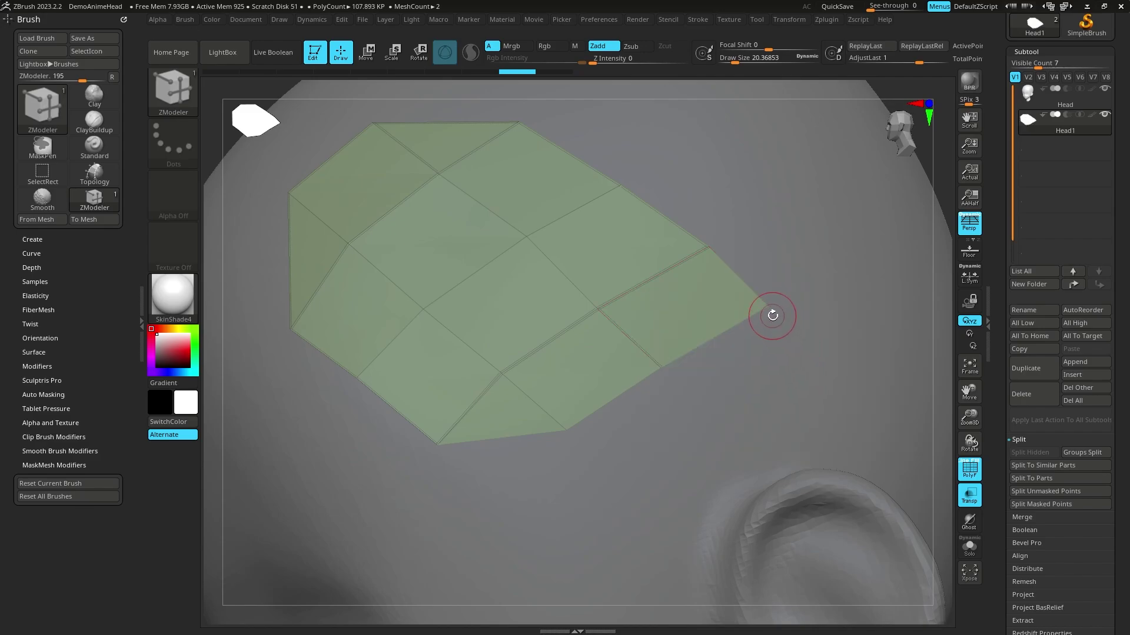
pyautogui.moveTo(769, 307)
pyautogui.mouseDown()
pyautogui.moveTo(677, 362)
pyautogui.moveTo(669, 310)
pyautogui.moveTo(674, 366)
pyautogui.mouseUp()
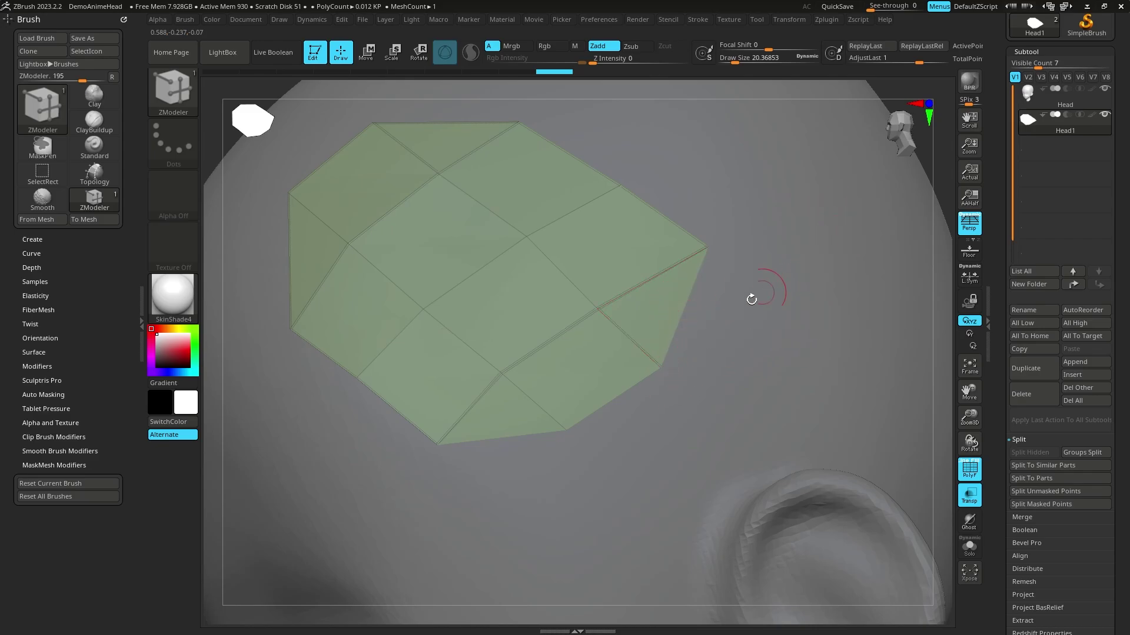
pyautogui.moveTo(926, 200); pyautogui.dragTo(819, 242)
# Undo recent edits and extrude a polygon from the patch's upper-left edge.
pyautogui.press('ctrl')
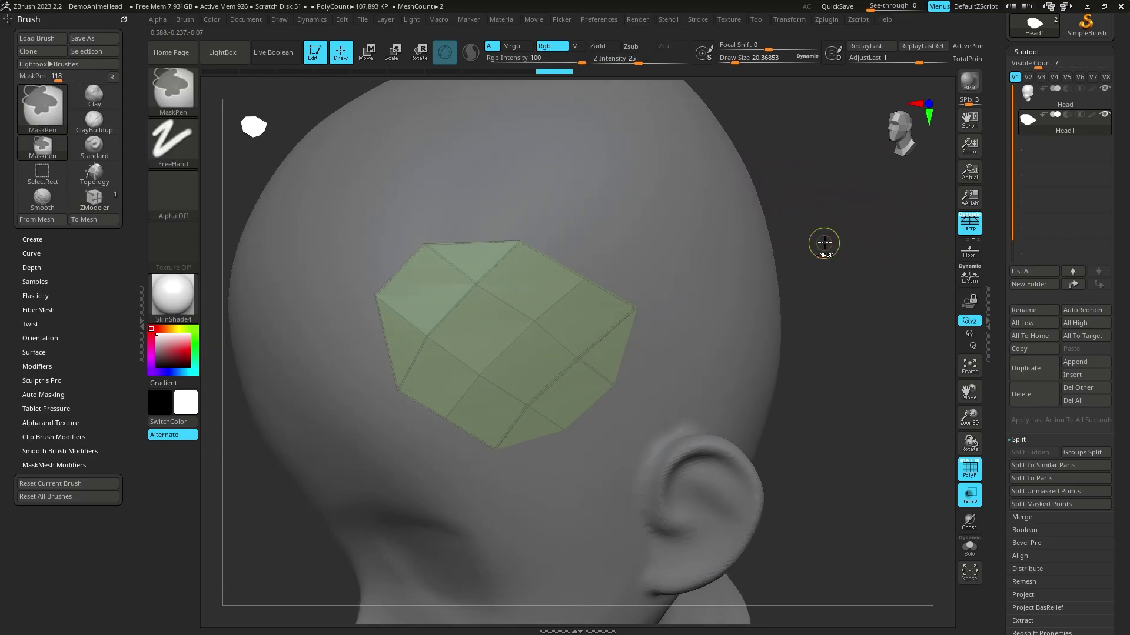
pyautogui.hotkey('ctrl', 'z')
pyautogui.hotkey('ctrl', 'z')
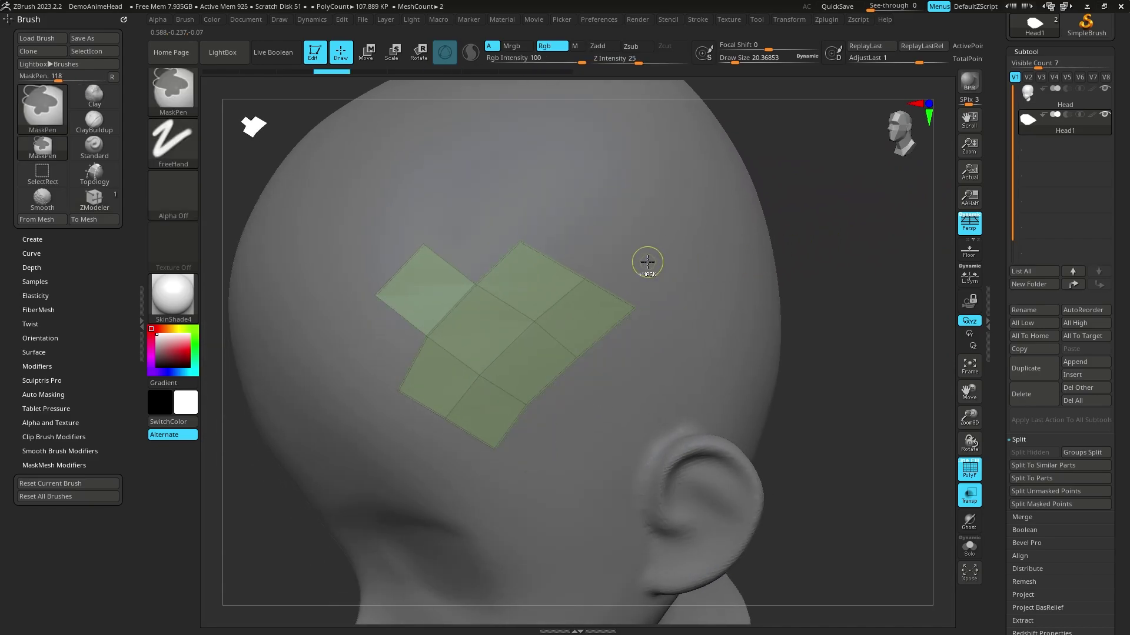
pyautogui.hotkey('ctrl', 'z')
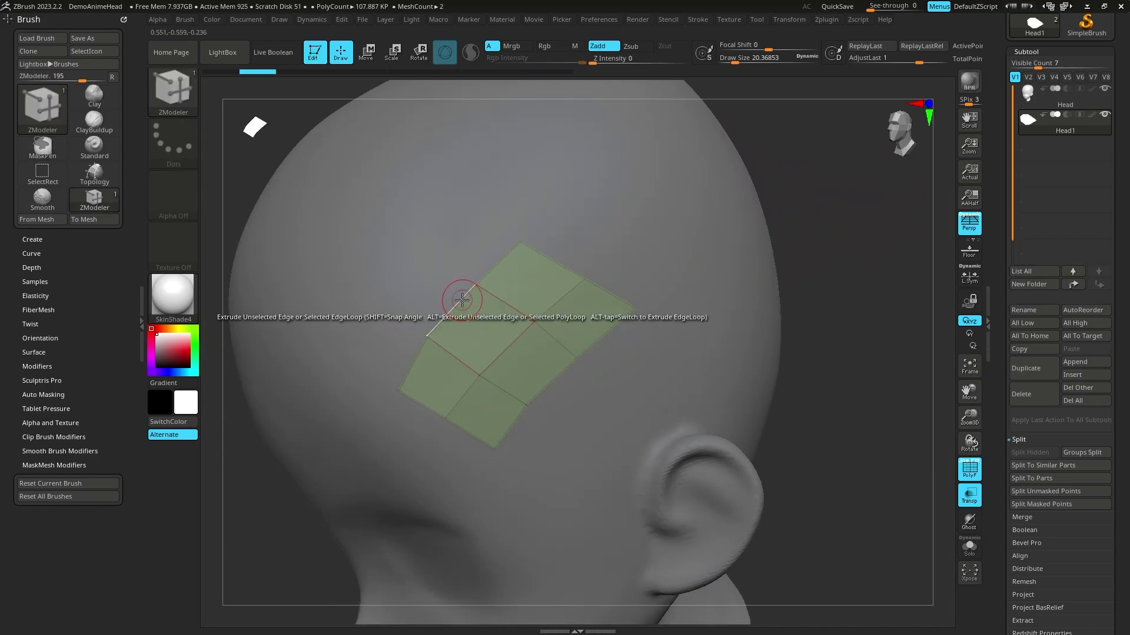
pyautogui.moveTo(459, 298); pyautogui.dragTo(415, 282)
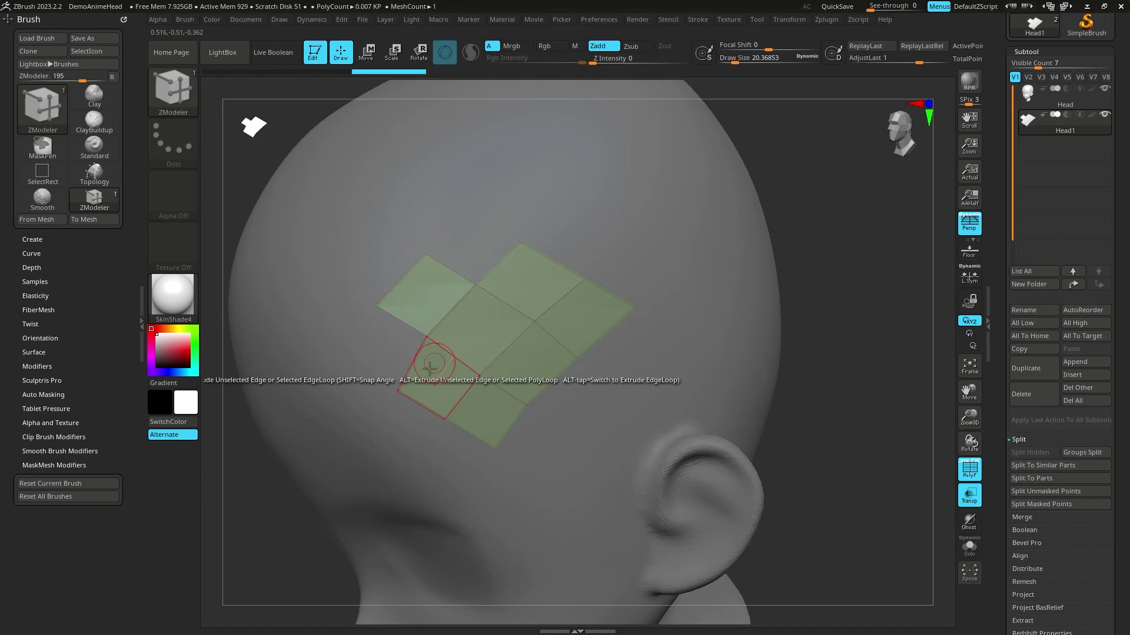
pyautogui.hotkey('ctrl', 'z')
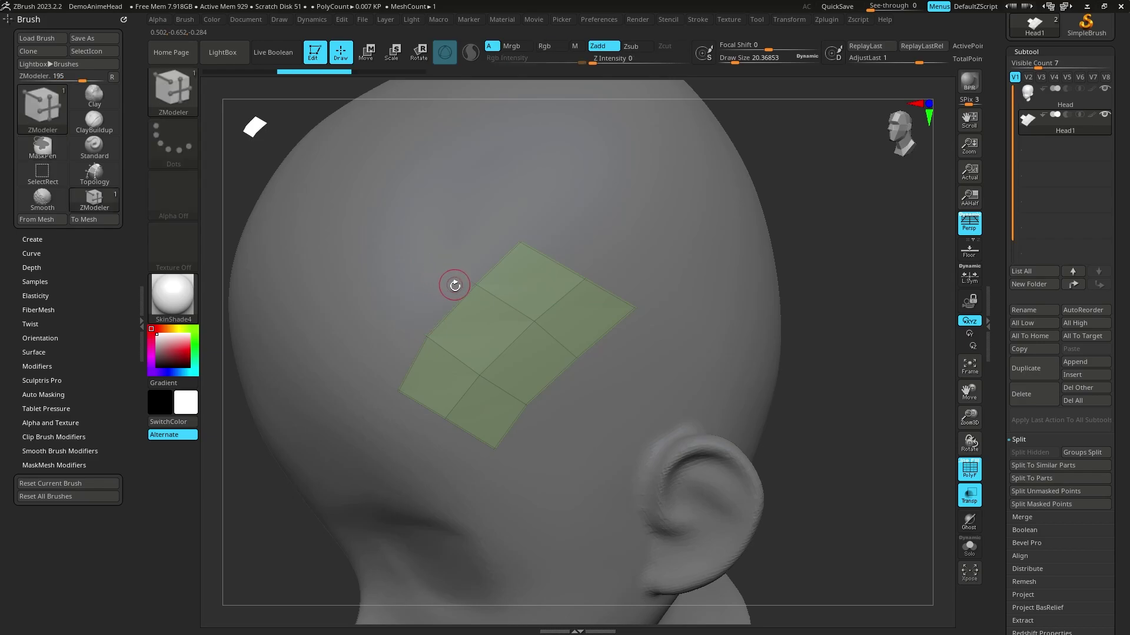
pyautogui.moveTo(460, 302); pyautogui.dragTo(390, 265)
# Extrude edge-loop rows toward the upper right, right side and bottom, then undo them.
pyautogui.press('alt')
pyautogui.moveTo(537, 252); pyautogui.dragTo(583, 218)
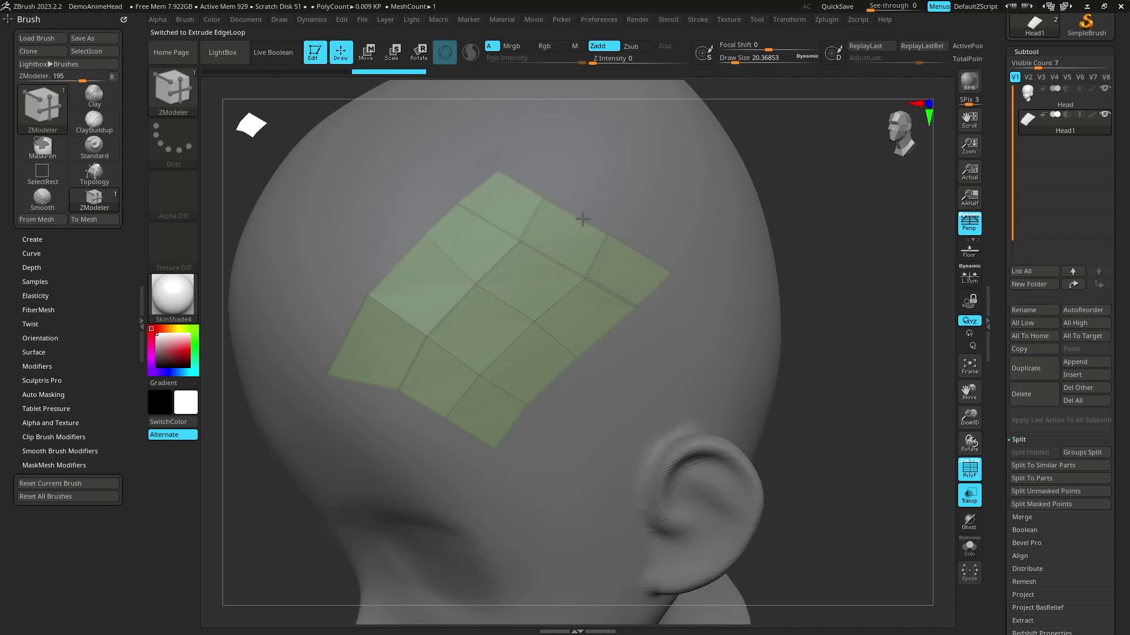
pyautogui.moveTo(625, 332); pyautogui.dragTo(655, 359)
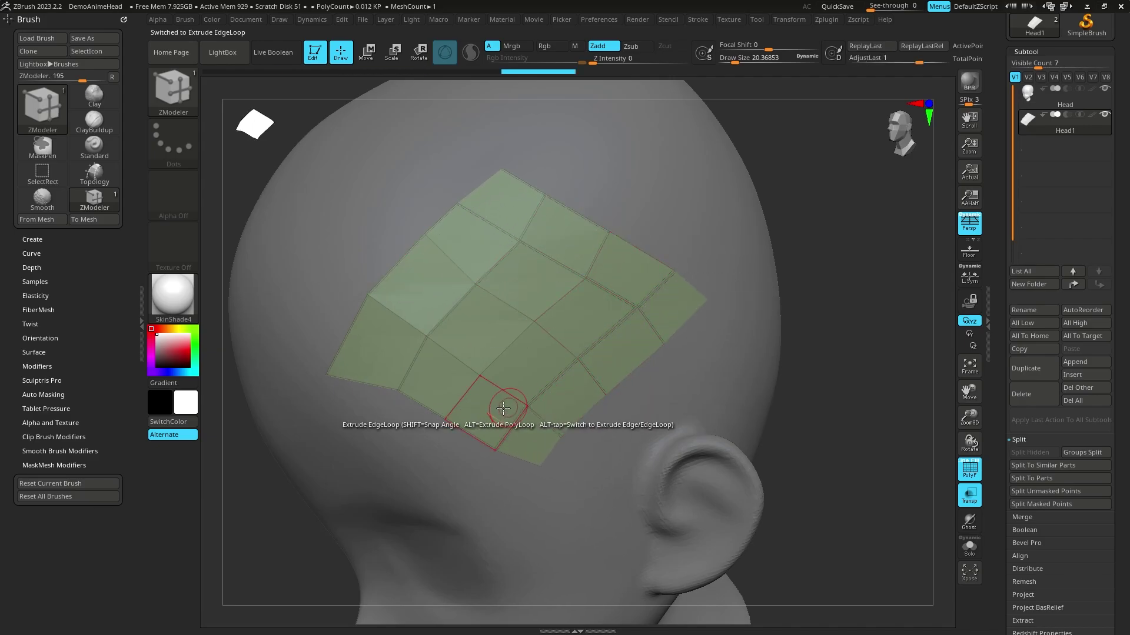
pyautogui.moveTo(469, 436); pyautogui.dragTo(471, 463)
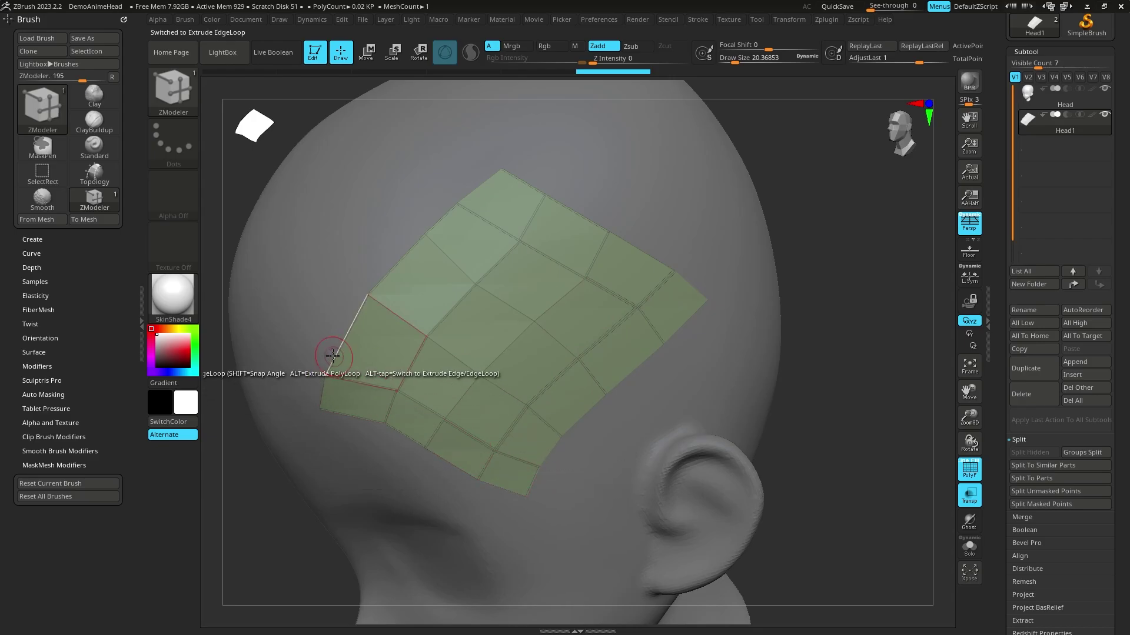
pyautogui.hotkey('ctrl', 'z')
pyautogui.hotkey('ctrl', 'z')
pyautogui.hotkey('ctrl', 'z')
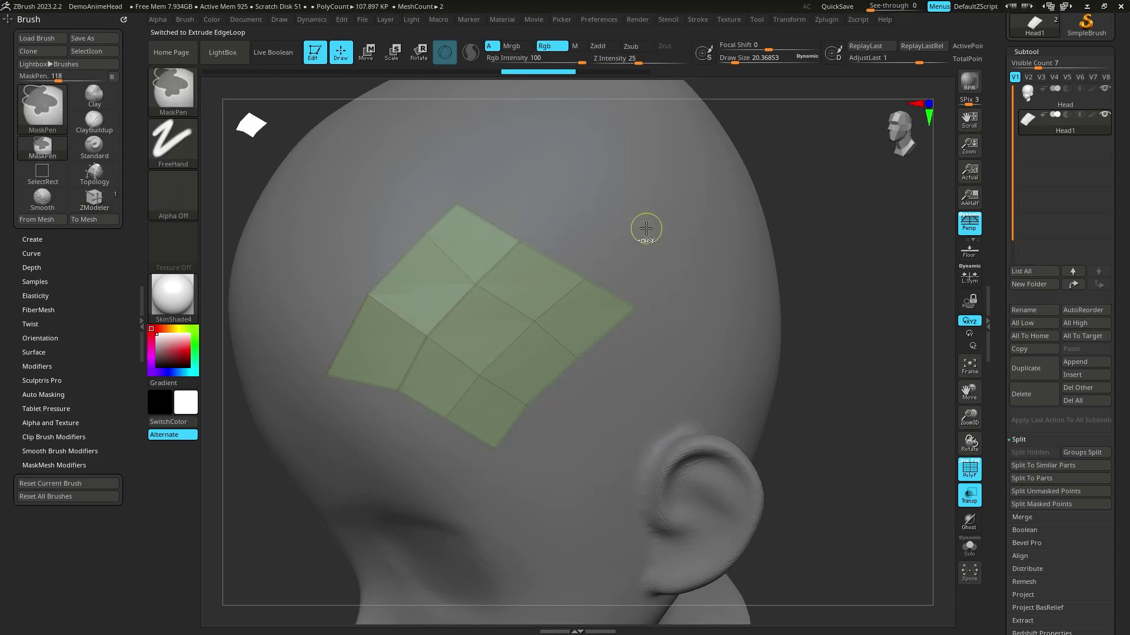
pyautogui.hotkey('ctrl', 'z')
# Extrude edge-loop columns and a ring of polygons around the patch's upper-left border.
pyautogui.moveTo(885, 337); pyautogui.dragTo(869, 361)
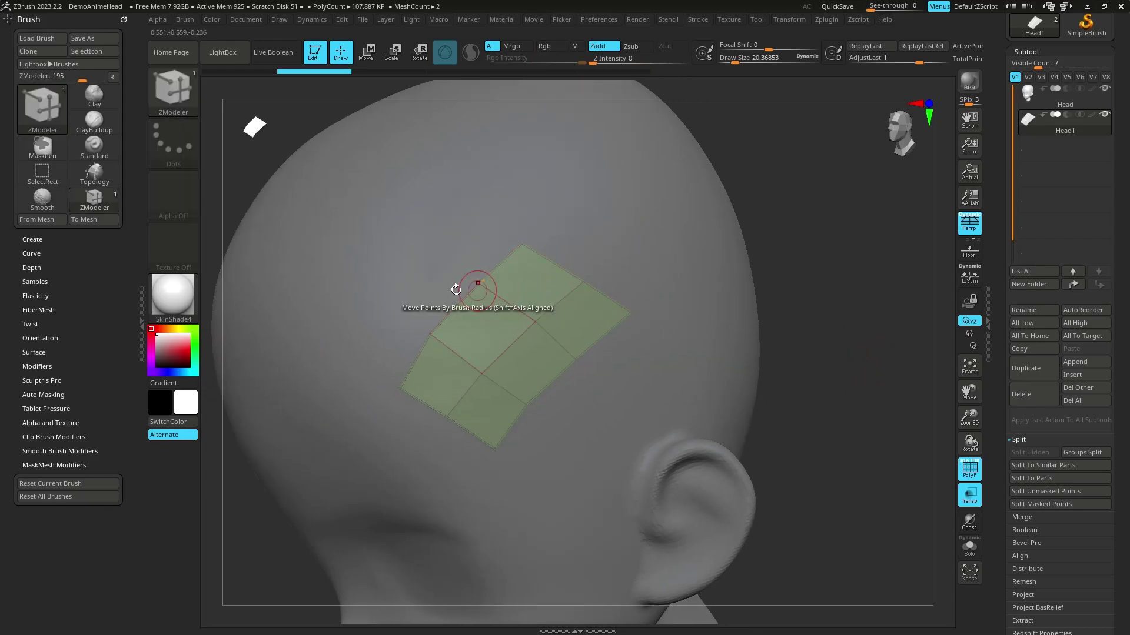
pyautogui.moveTo(449, 300); pyautogui.dragTo(412, 274)
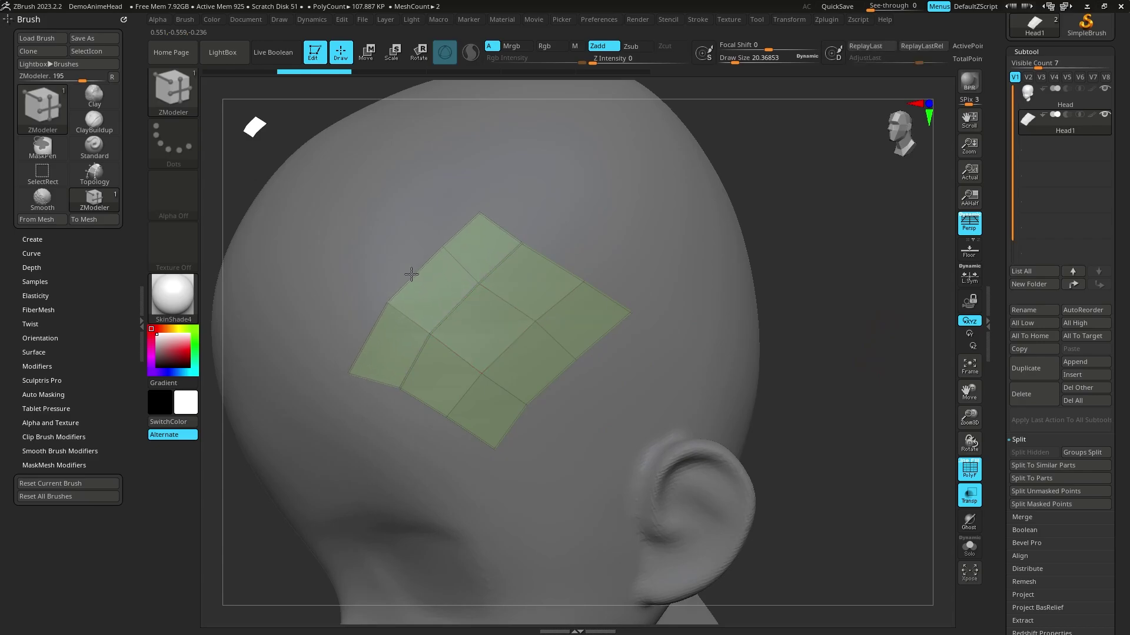
pyautogui.hotkey('ctrl', 'shift', 'z')
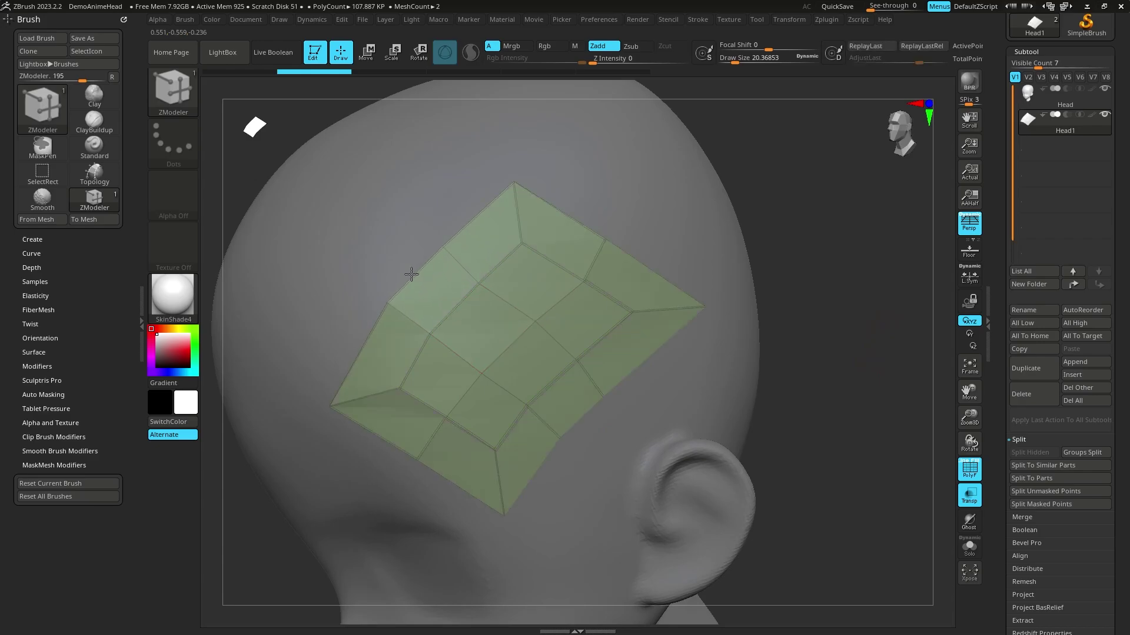
pyautogui.moveTo(411, 271)
pyautogui.mouseDown()
pyautogui.moveTo(379, 243)
pyautogui.moveTo(391, 244)
pyautogui.mouseUp()
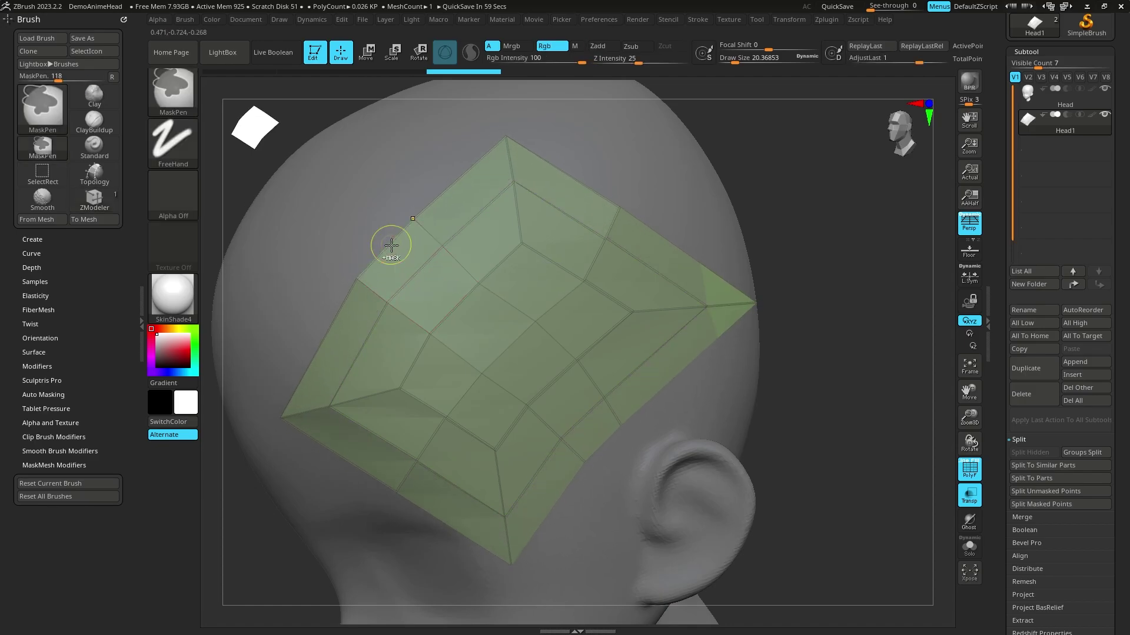
pyautogui.hotkey('ctrl', 'z')
pyautogui.hotkey('ctrl', 'z')
pyautogui.moveTo(463, 308); pyautogui.dragTo(410, 263)
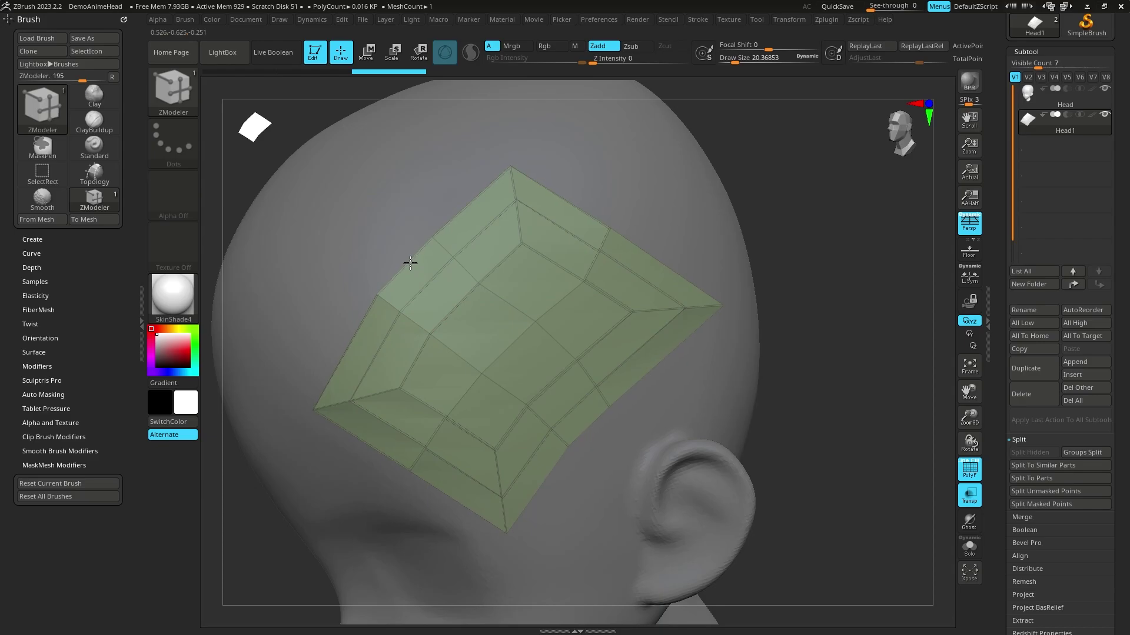
pyautogui.hotkey('ctrl', 'z')
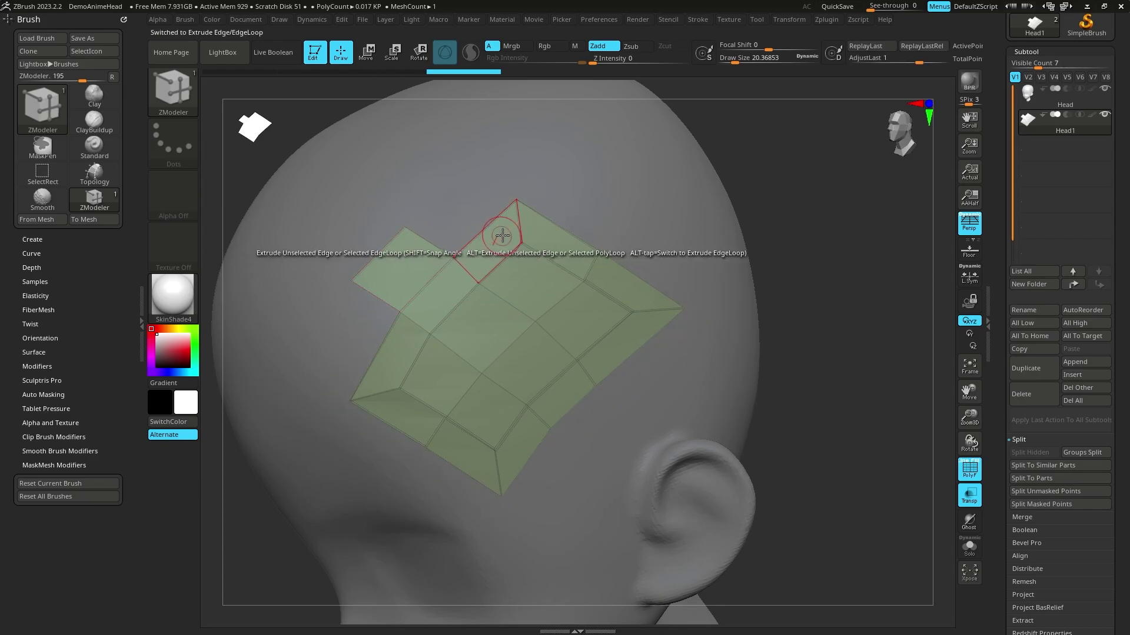
# Extrude single quads upward from the top boundary edges toward the crown.
pyautogui.moveTo(480, 230); pyautogui.dragTo(436, 208)
pyautogui.moveTo(552, 261)
pyautogui.mouseDown()
pyautogui.moveTo(551, 223)
pyautogui.moveTo(592, 189)
pyautogui.mouseUp()
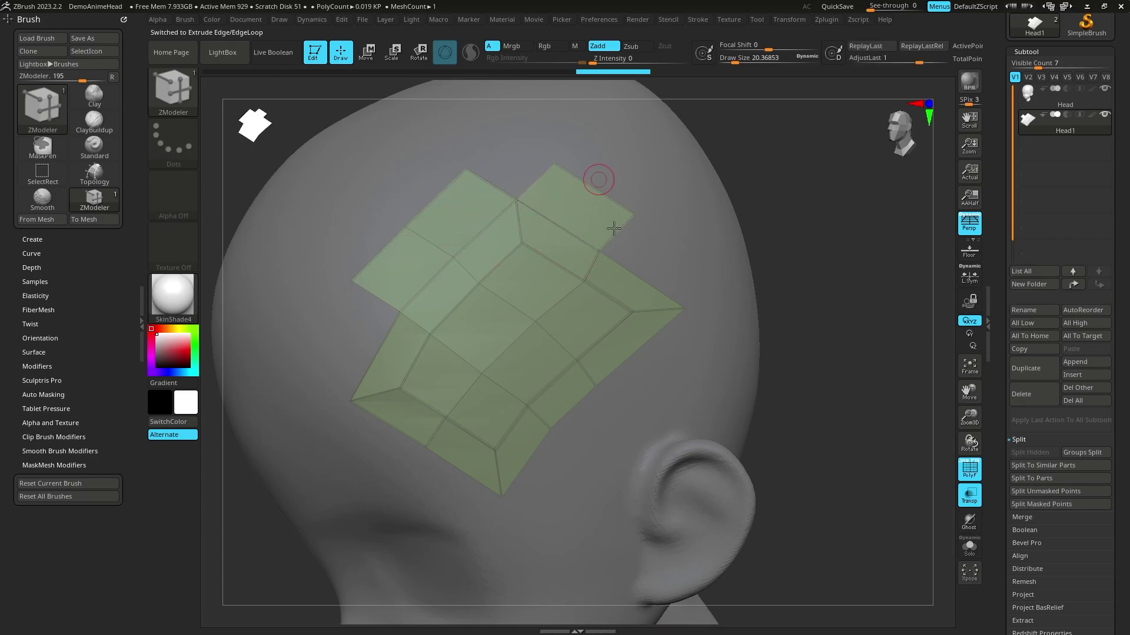
pyautogui.moveTo(646, 288); pyautogui.dragTo(680, 254)
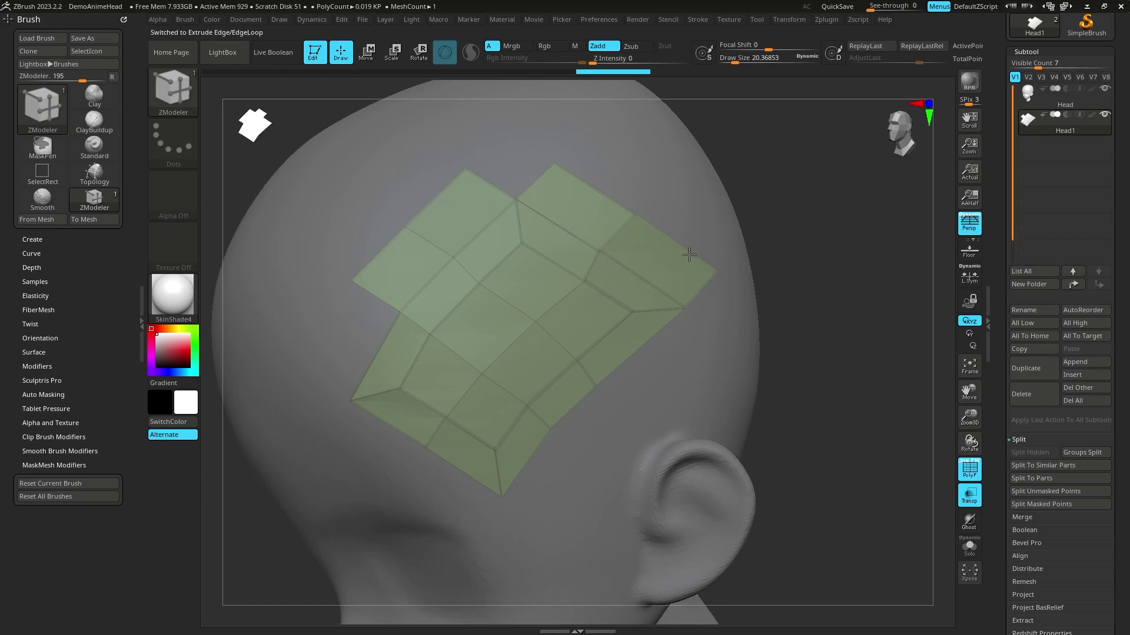
pyautogui.moveTo(761, 201)
pyautogui.mouseDown()
pyautogui.moveTo(812, 273)
pyautogui.moveTo(794, 257)
pyautogui.moveTo(795, 344)
pyautogui.moveTo(811, 308)
pyautogui.moveTo(454, 294)
pyautogui.mouseUp()
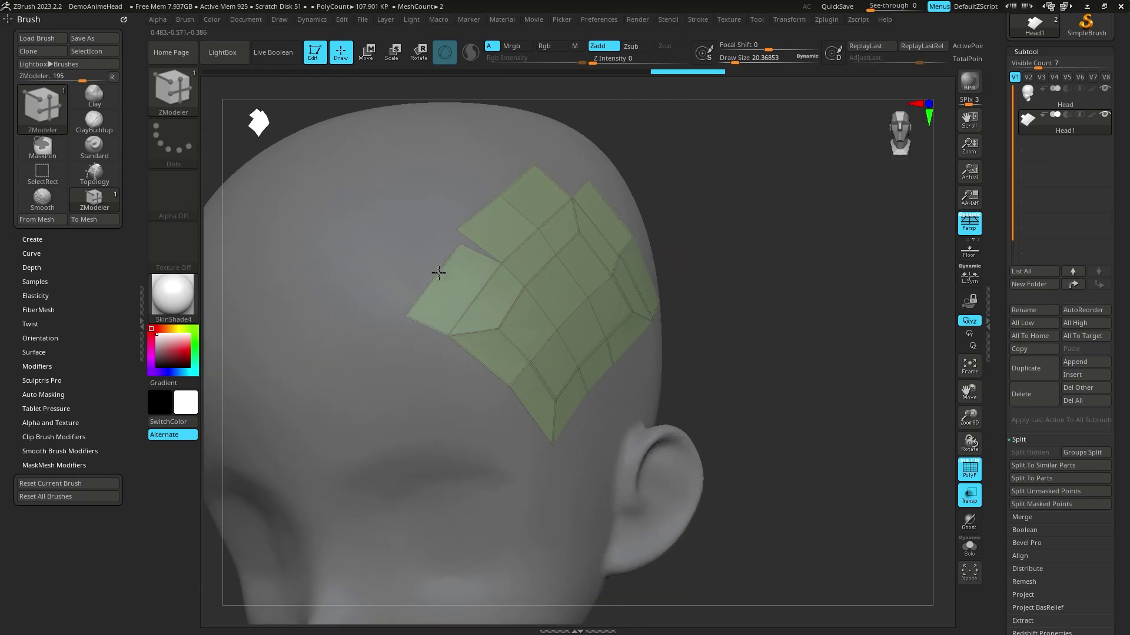
pyautogui.moveTo(736, 308)
pyautogui.mouseDown()
pyautogui.moveTo(780, 272)
pyautogui.moveTo(869, 338)
pyautogui.moveTo(860, 329)
pyautogui.moveTo(872, 393)
pyautogui.mouseUp()
pyautogui.moveTo(1124, 141); pyautogui.dragTo(1127, 206)
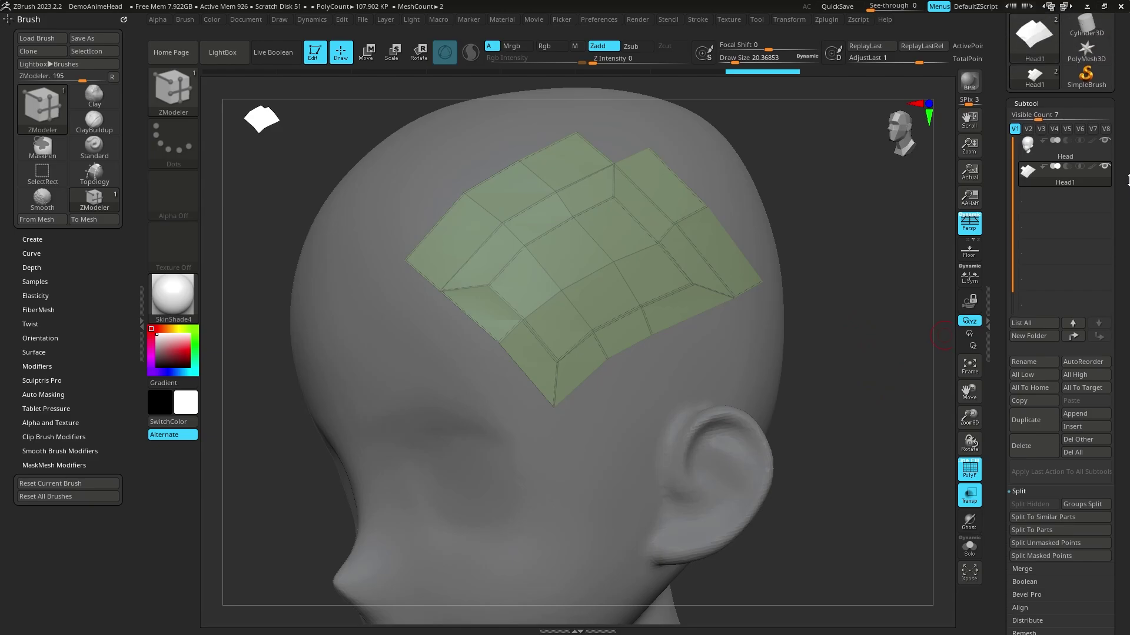
pyautogui.moveTo(1033, 122)
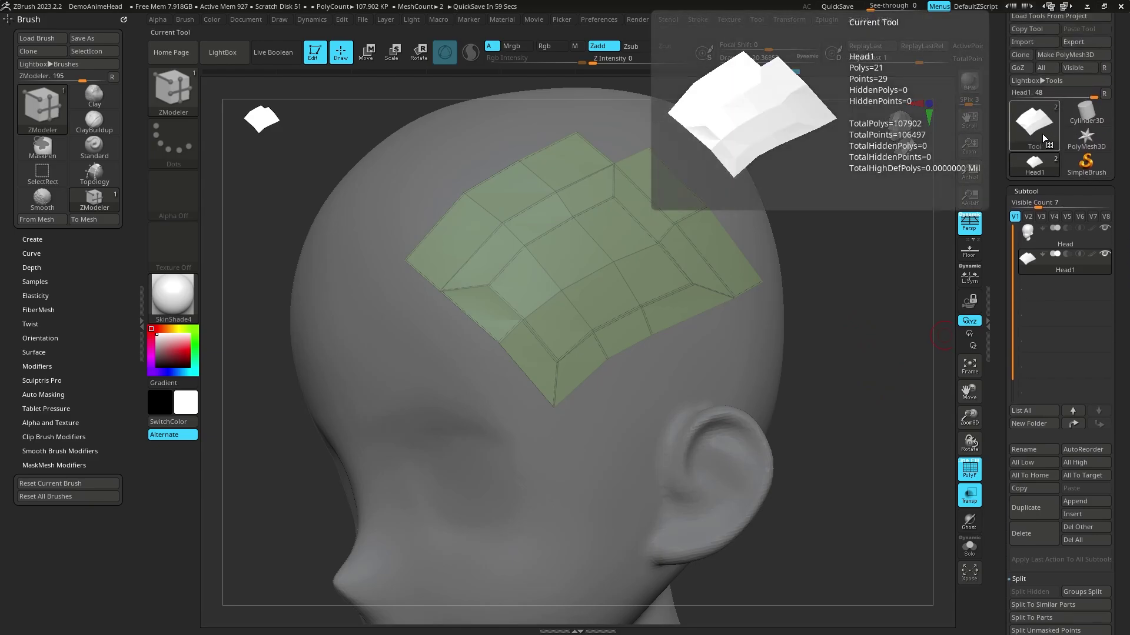
# Browse the Tool picker, orbit around the patch, and show ZModeler's edge actions.
pyautogui.click(1037, 125)
pyautogui.moveTo(711, 230)
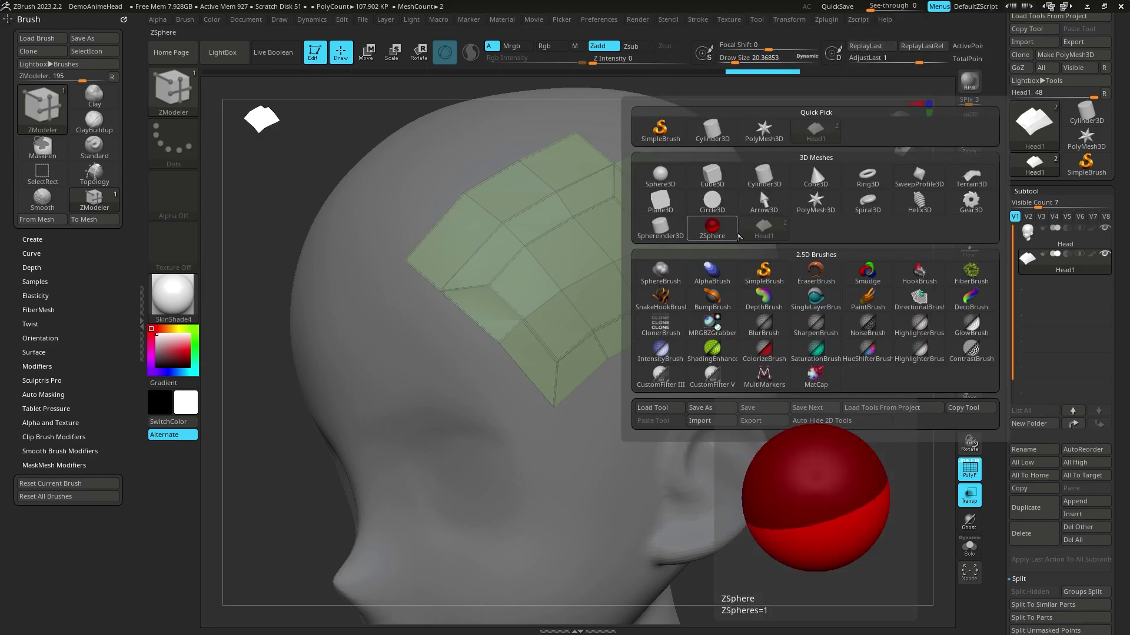
pyautogui.moveTo(866, 453); pyautogui.dragTo(658, 393)
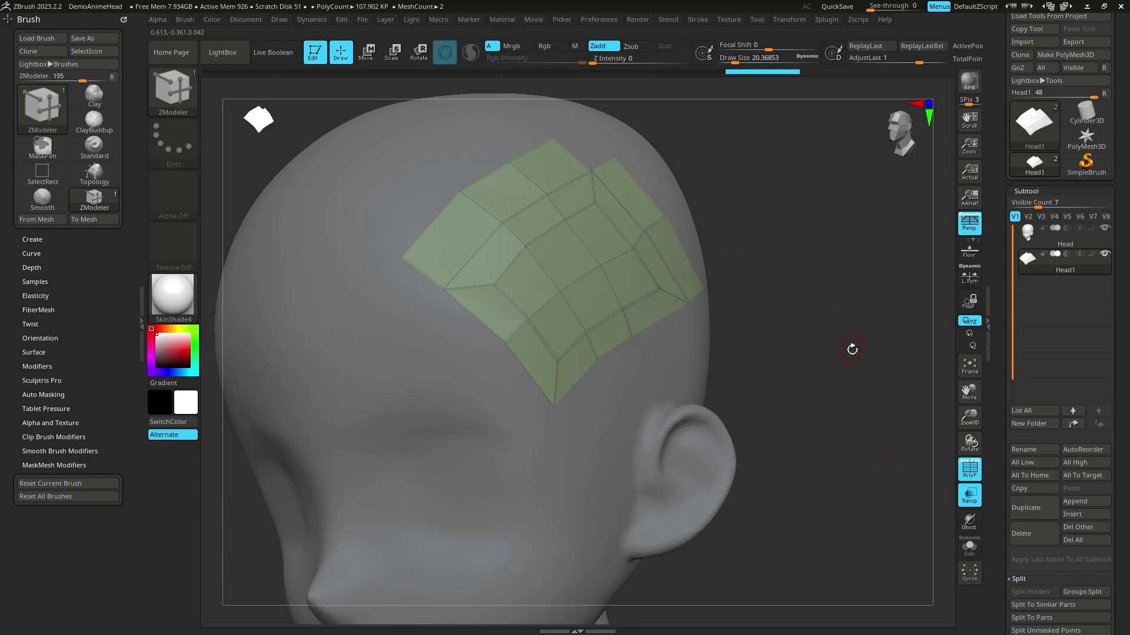
pyautogui.moveTo(852, 349)
pyautogui.mouseDown()
pyautogui.moveTo(883, 368)
pyautogui.moveTo(857, 361)
pyautogui.mouseUp()
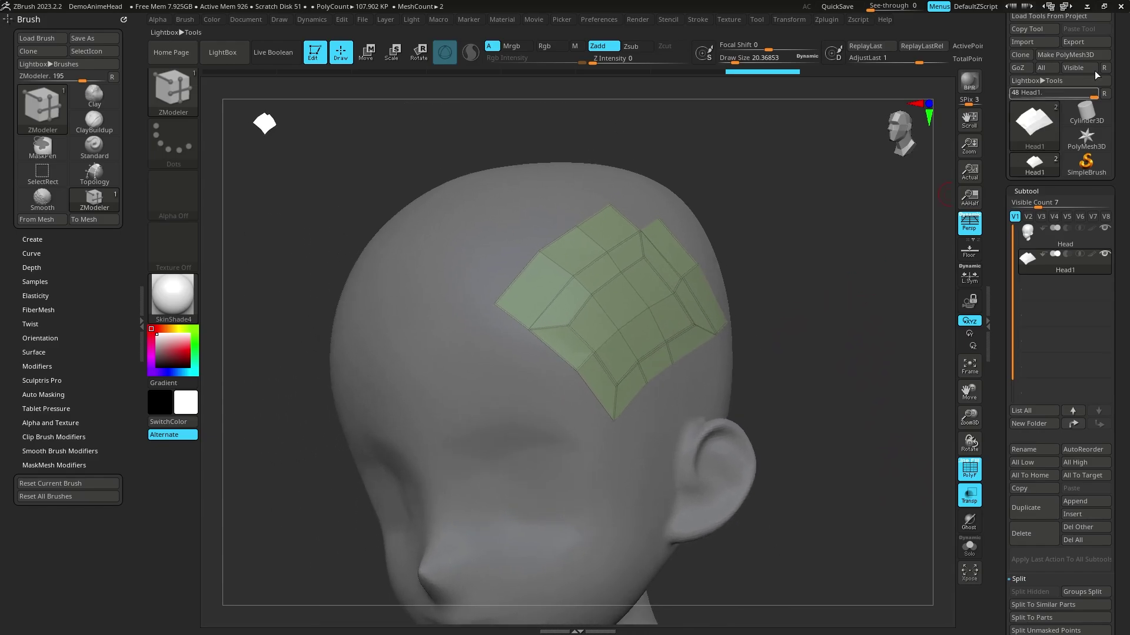
pyautogui.moveTo(813, 244)
pyautogui.mouseDown()
pyautogui.moveTo(807, 265)
pyautogui.moveTo(827, 272)
pyautogui.mouseUp()
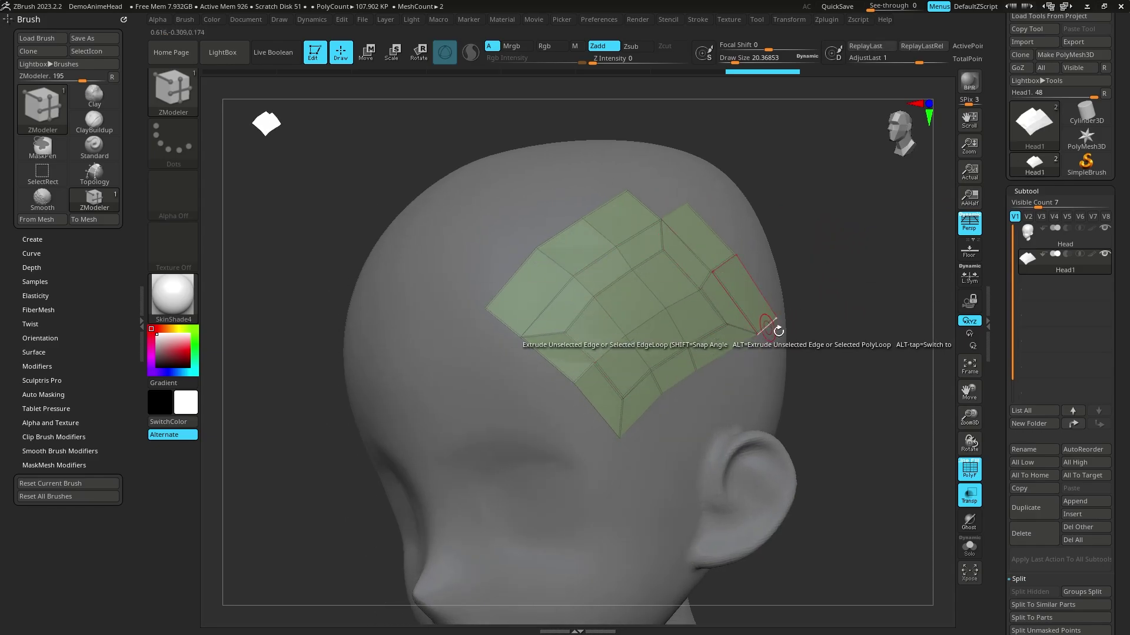
pyautogui.moveTo(835, 332)
pyautogui.mouseDown()
pyautogui.moveTo(848, 323)
pyautogui.moveTo(845, 366)
pyautogui.moveTo(848, 348)
pyautogui.moveTo(797, 340)
pyautogui.moveTo(833, 354)
pyautogui.mouseUp()
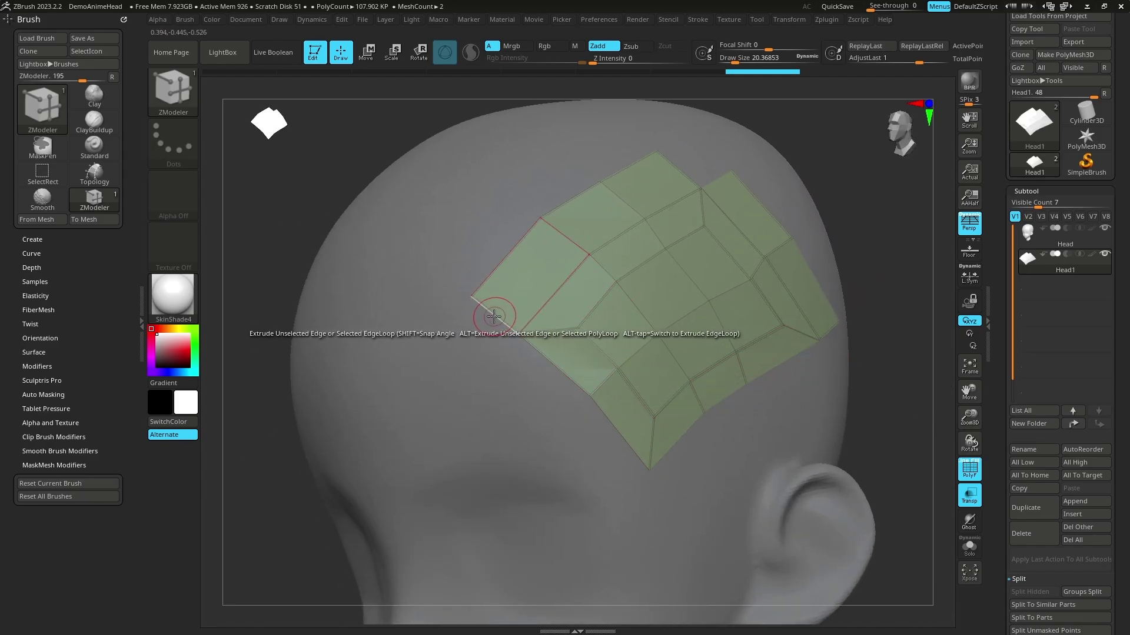
pyautogui.press('space')
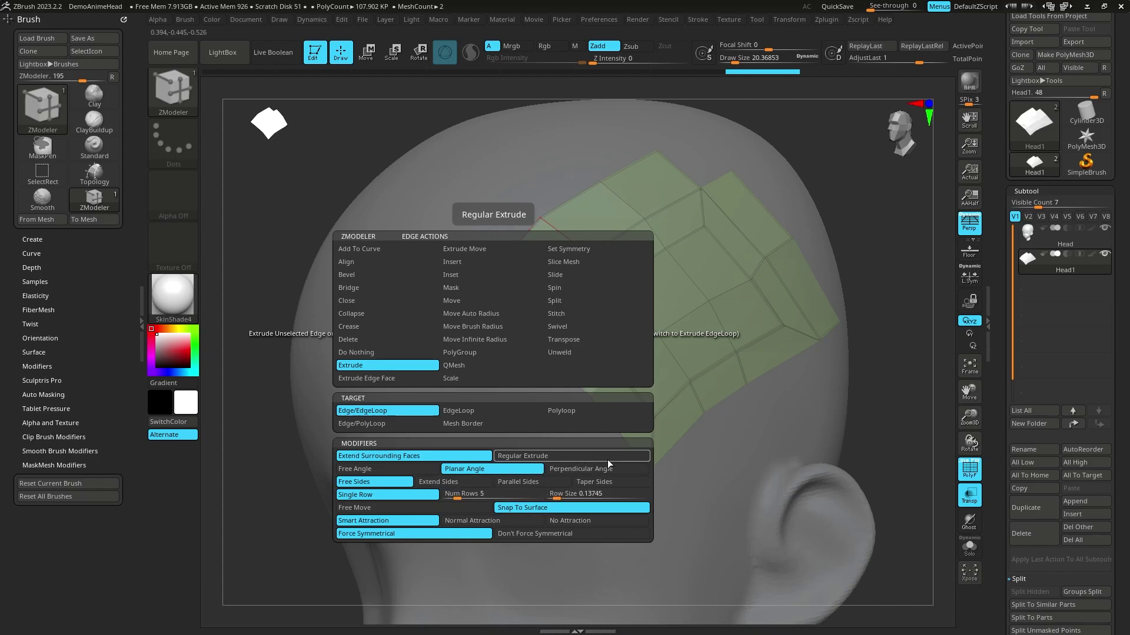
# Set the point-move option and extrude quads down from the patch's lower edges.
pyautogui.press('space')
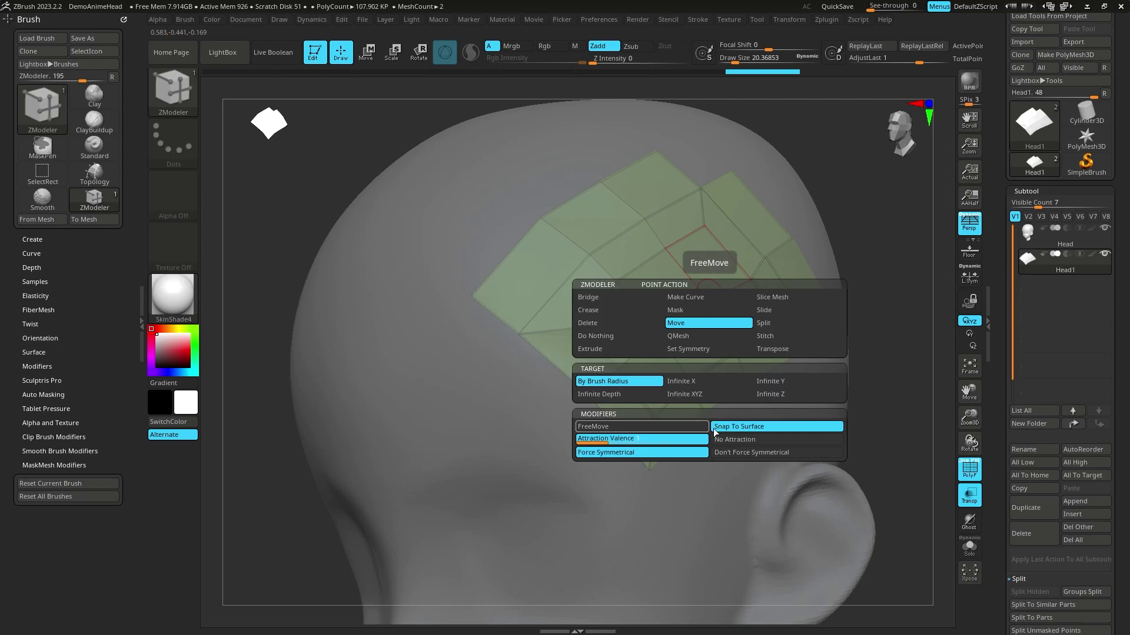
pyautogui.click(748, 427)
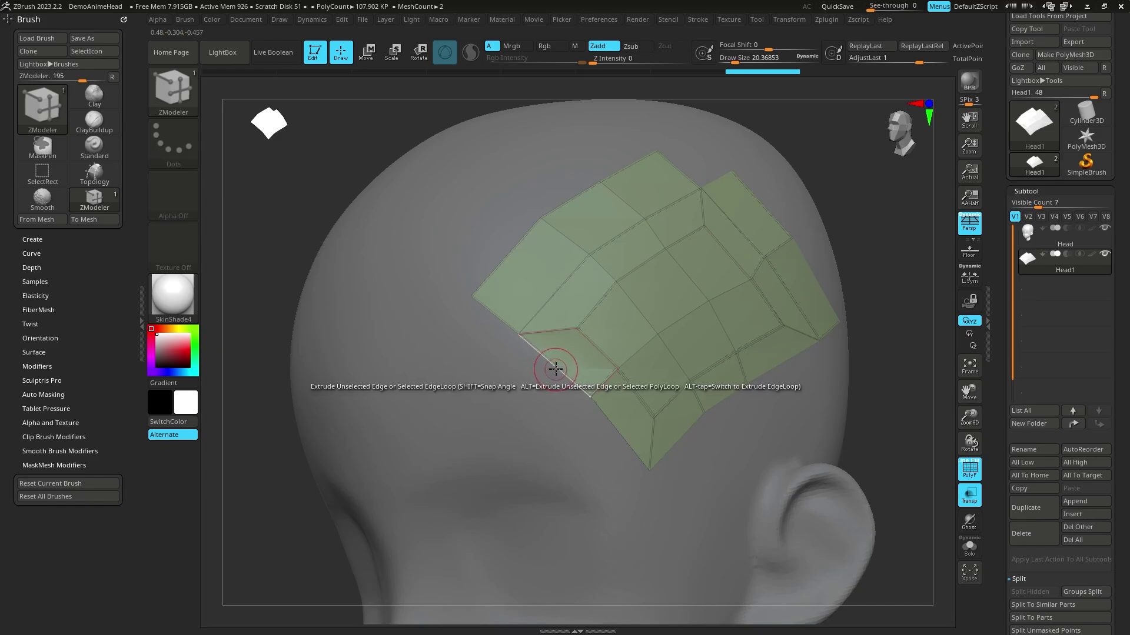
pyautogui.moveTo(555, 369); pyautogui.dragTo(505, 403)
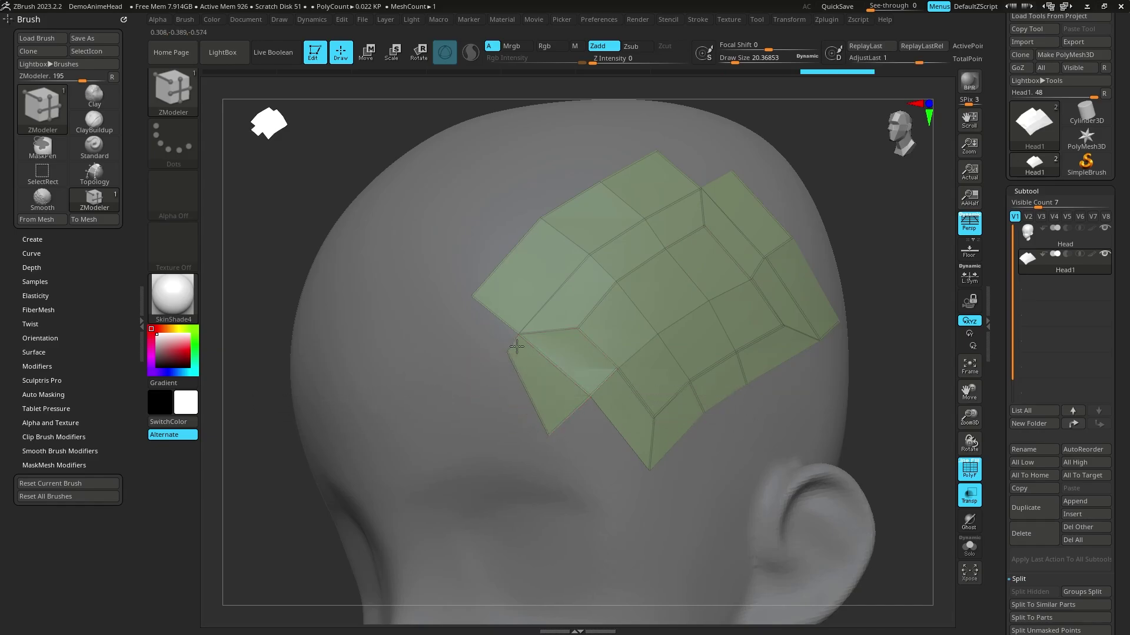
pyautogui.moveTo(521, 335); pyautogui.dragTo(519, 334)
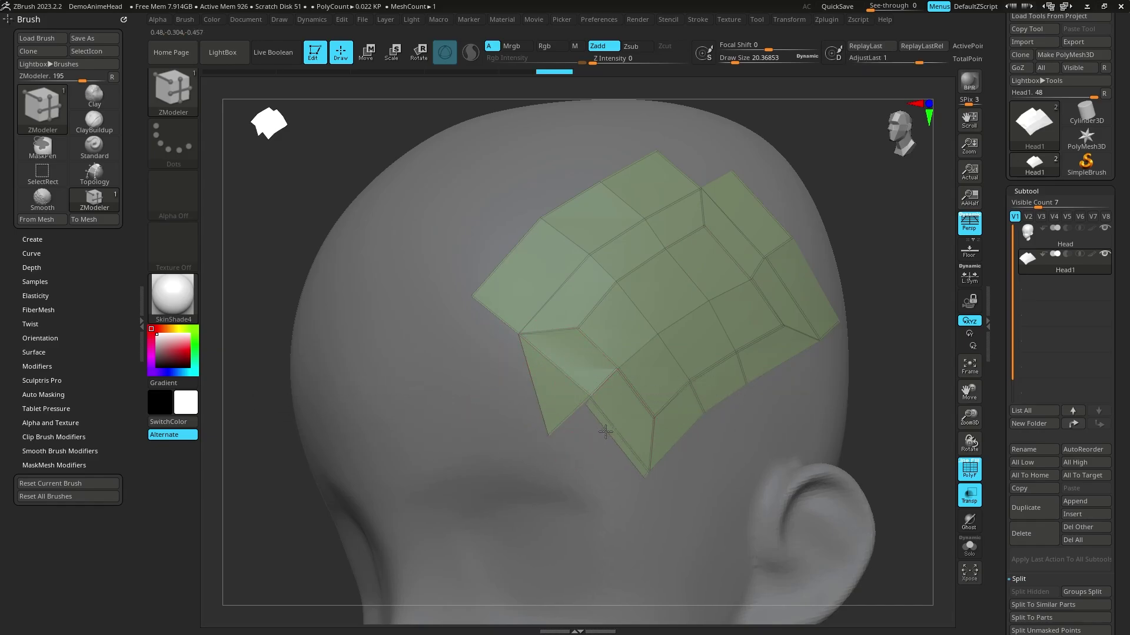
pyautogui.moveTo(580, 448); pyautogui.dragTo(619, 497)
pyautogui.moveTo(558, 428); pyautogui.dragTo(550, 438)
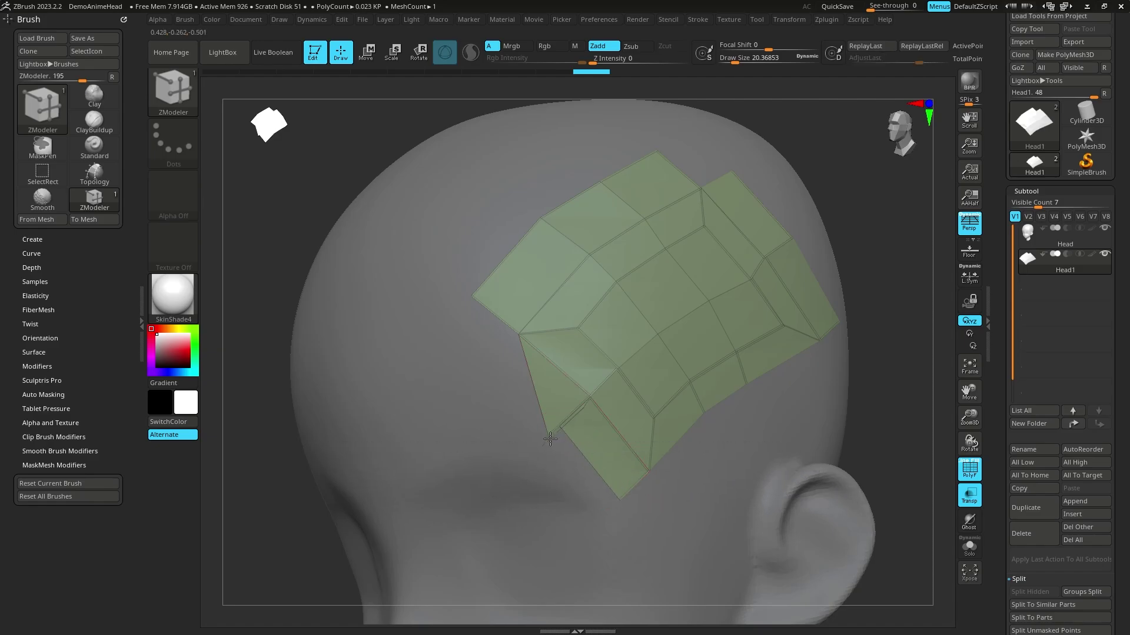
# Undo the stray lower extrusions and view the head from near-front.
pyautogui.hotkey('ctrl', 'z')
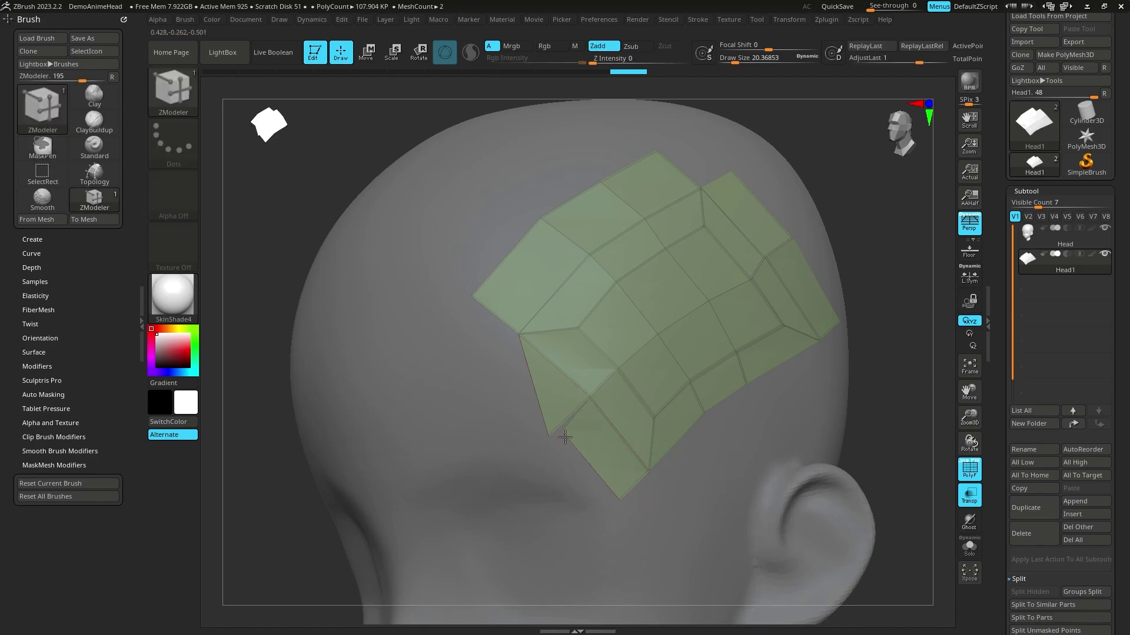
pyautogui.moveTo(619, 498); pyautogui.dragTo(551, 439)
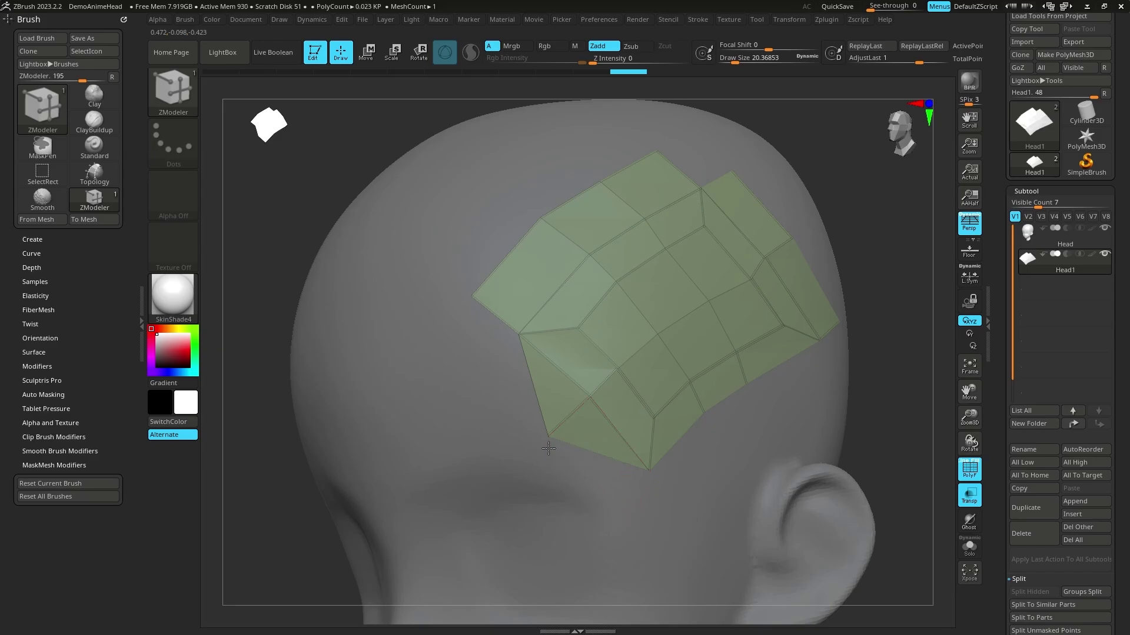
pyautogui.hotkey('ctrl', 'z')
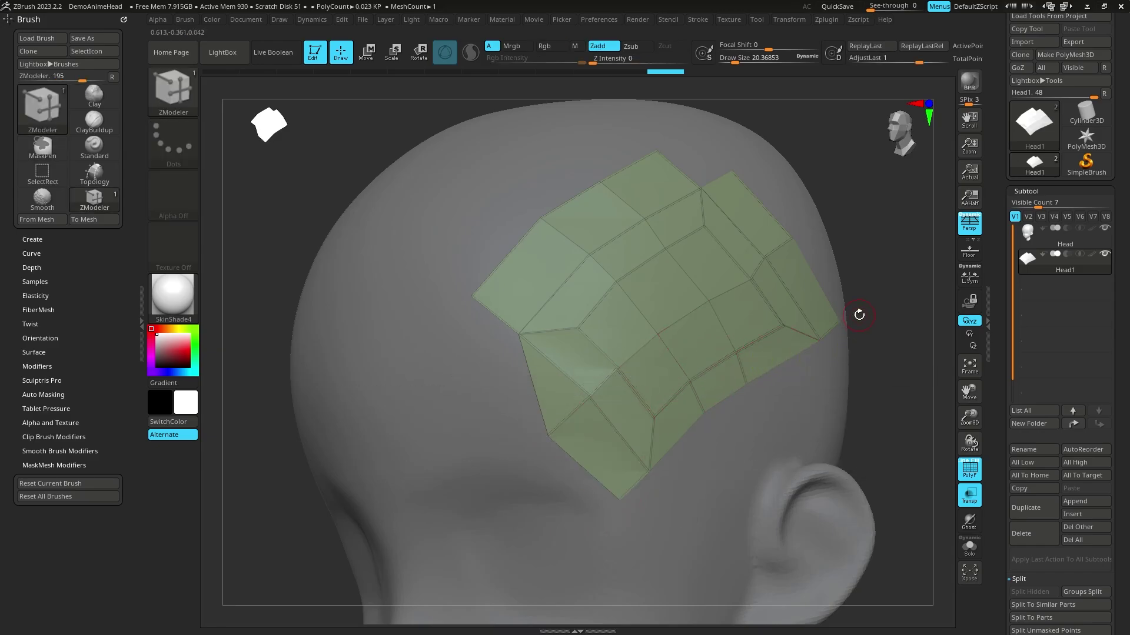
pyautogui.hotkey('ctrl', 'z')
pyautogui.hotkey('ctrl', 'z')
pyautogui.hotkey('ctrl', 'z')
pyautogui.hotkey('ctrl', 'z')
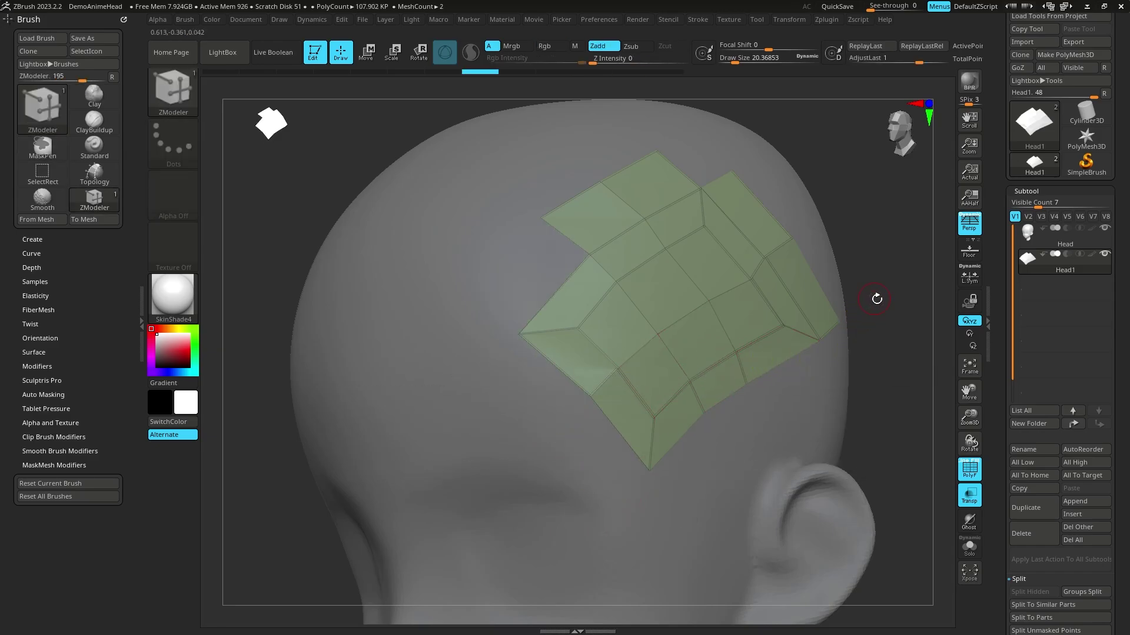
pyautogui.hotkey('ctrl', 'z')
pyautogui.moveTo(873, 331)
pyautogui.mouseDown()
pyautogui.moveTo(858, 335)
pyautogui.moveTo(782, 303)
pyautogui.moveTo(764, 282)
pyautogui.moveTo(772, 298)
pyautogui.moveTo(779, 259)
pyautogui.moveTo(837, 235)
pyautogui.moveTo(807, 272)
pyautogui.moveTo(839, 279)
pyautogui.moveTo(777, 330)
pyautogui.moveTo(811, 262)
pyautogui.moveTo(843, 498)
pyautogui.moveTo(821, 515)
pyautogui.mouseUp()
pyautogui.moveTo(369, 465)
pyautogui.mouseDown()
pyautogui.moveTo(696, 474)
pyautogui.moveTo(679, 472)
pyautogui.moveTo(834, 277)
pyautogui.moveTo(903, 496)
pyautogui.moveTo(1066, 310)
pyautogui.mouseUp()
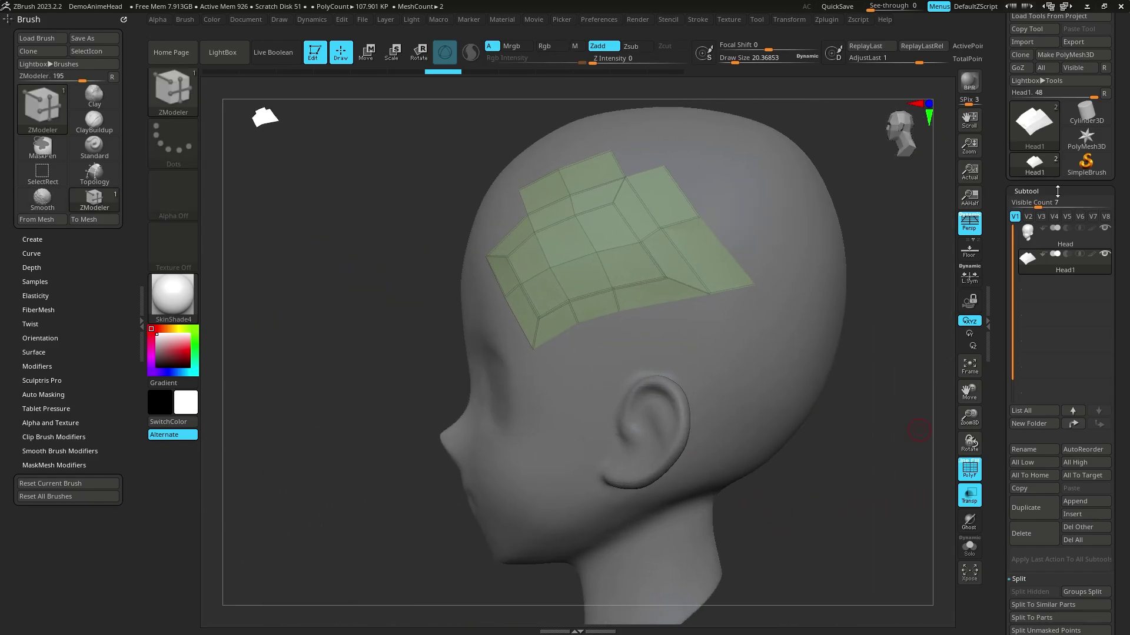
# Project the green Head1 patch onto the head with ProjectAll at the default distance.
pyautogui.click(1058, 191)
pyautogui.click(1036, 65)
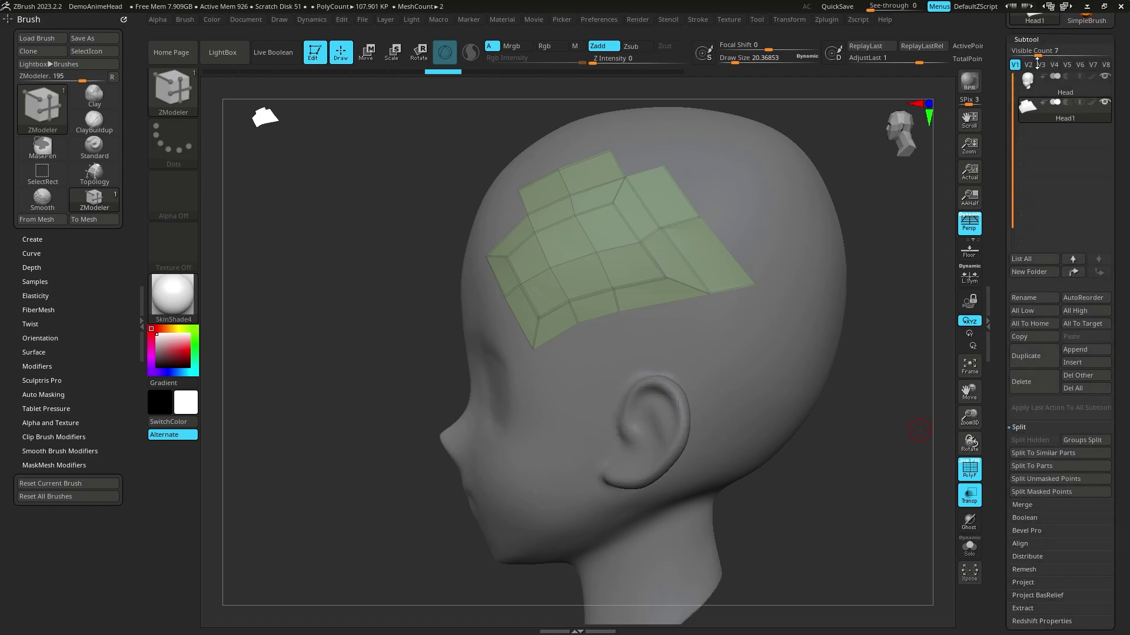
pyautogui.click(1037, 427)
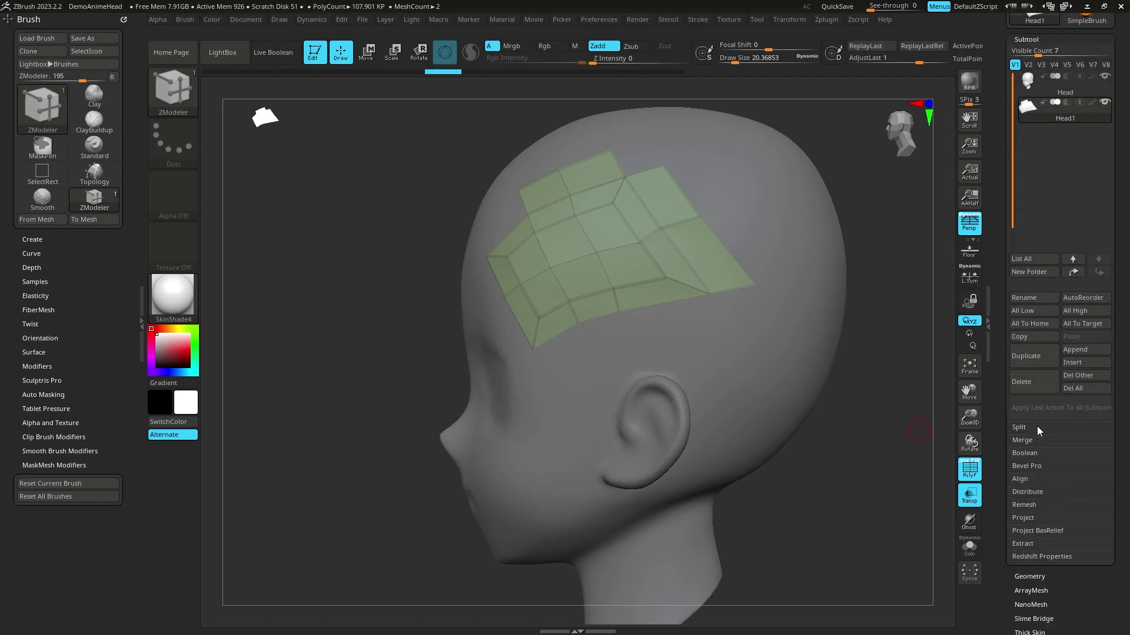
pyautogui.click(1037, 520)
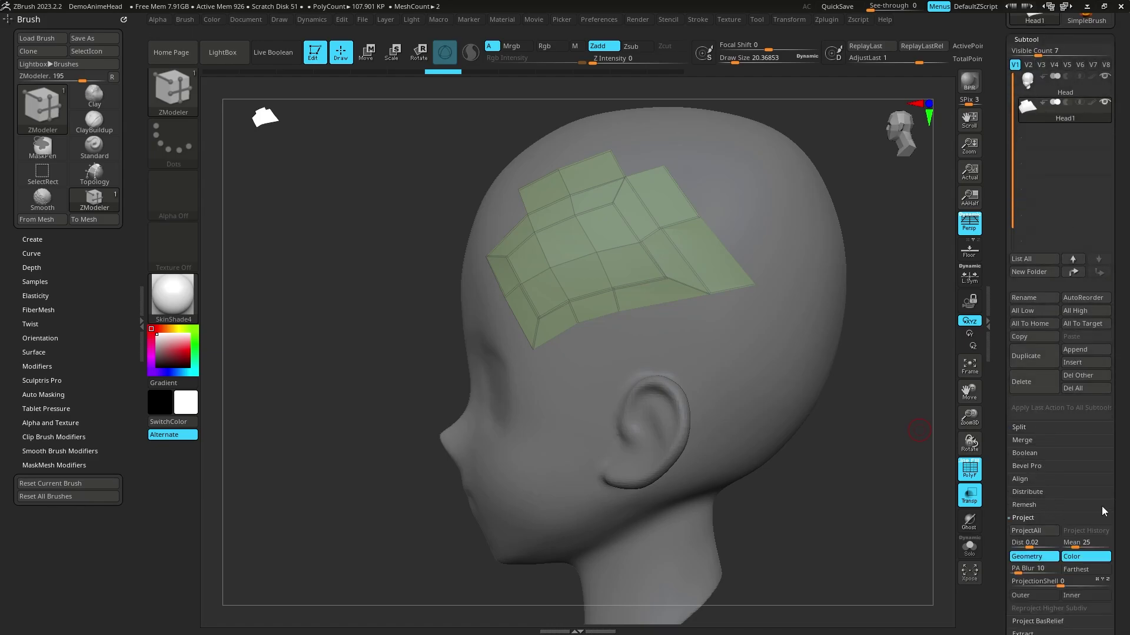
pyautogui.scroll(-4, 1101, 506)
pyautogui.click(1039, 305)
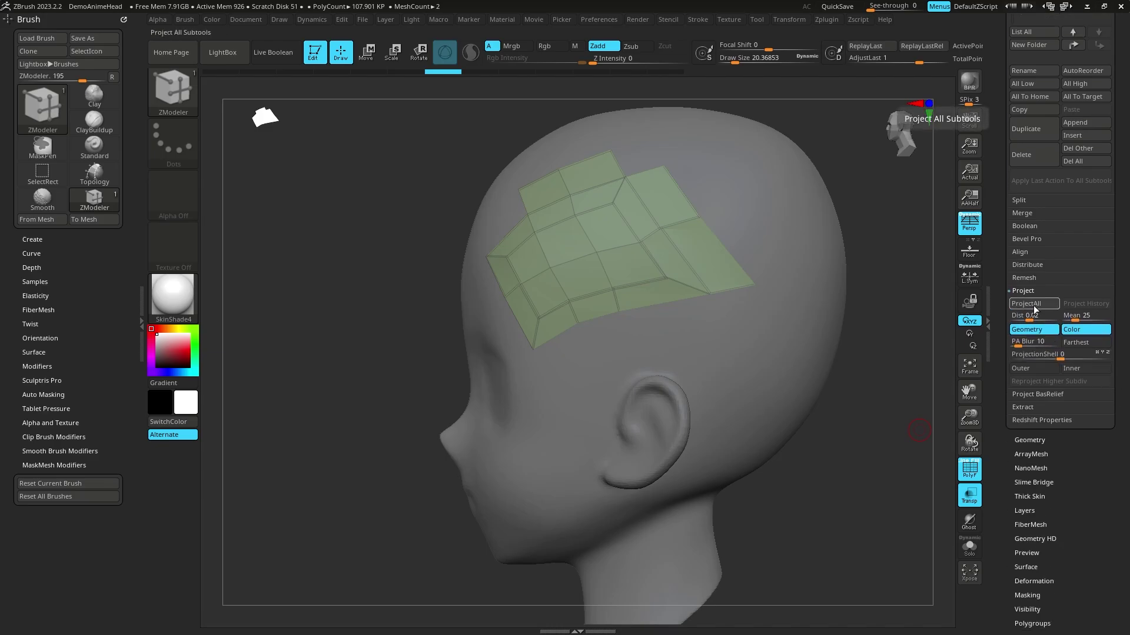
# Shift the masked green patch sideways along X with Transpose Move.
pyautogui.moveTo(812, 491)
pyautogui.mouseDown()
pyautogui.moveTo(889, 493)
pyautogui.moveTo(433, 288)
pyautogui.mouseUp()
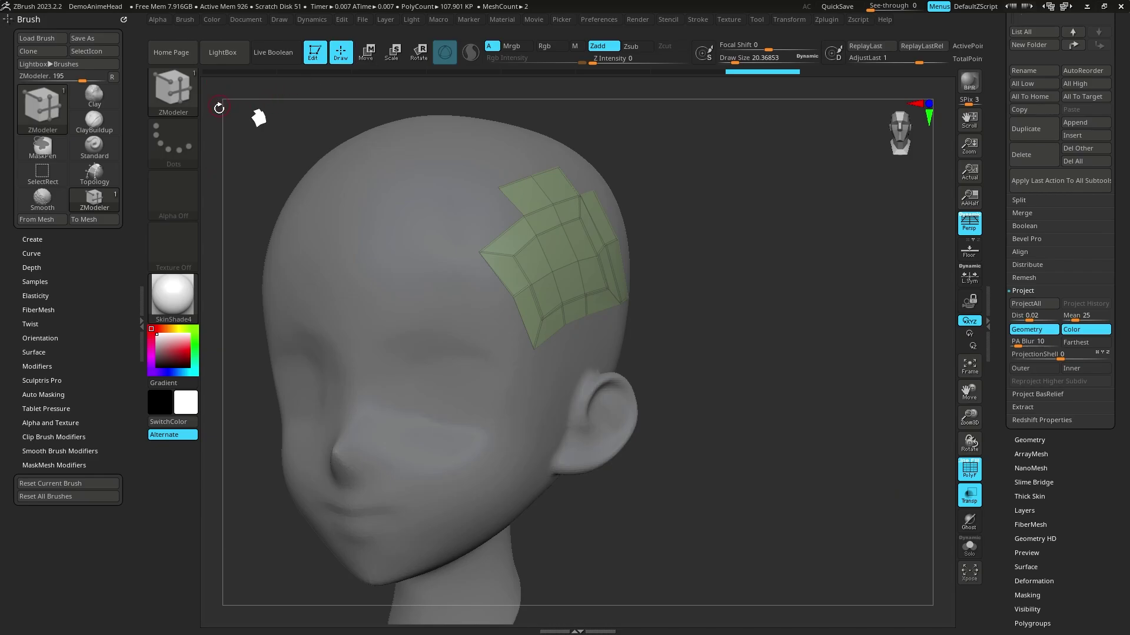
pyautogui.moveTo(219, 107); pyautogui.dragTo(328, 78)
pyautogui.click(369, 53)
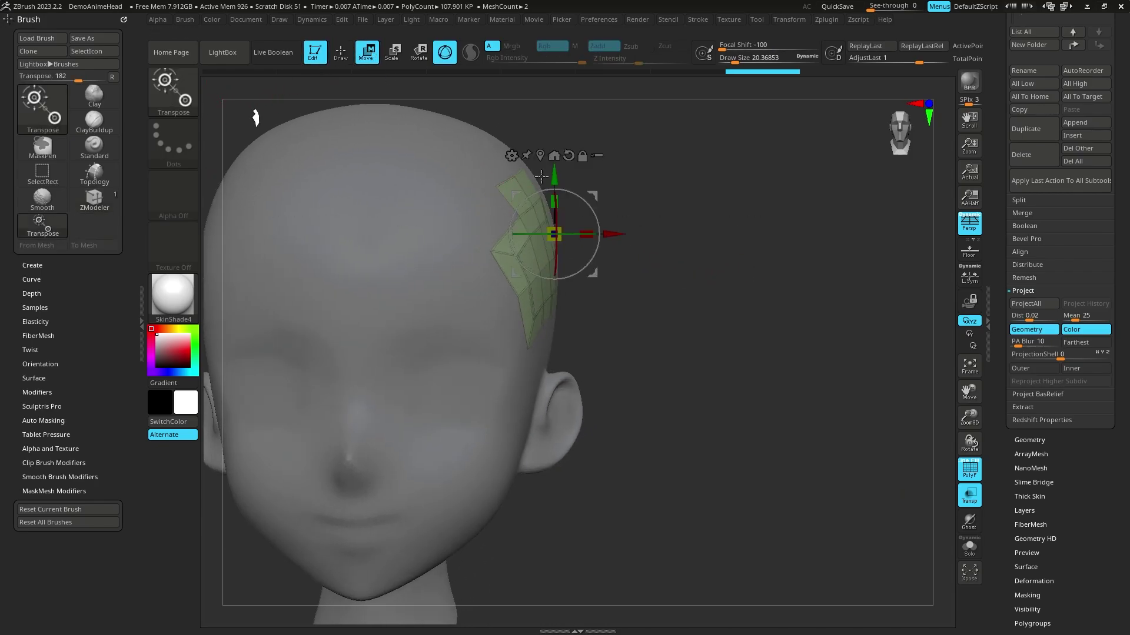
pyautogui.moveTo(618, 232)
pyautogui.mouseDown()
pyautogui.moveTo(832, 287)
pyautogui.moveTo(953, 282)
pyautogui.mouseUp()
pyautogui.press('q')
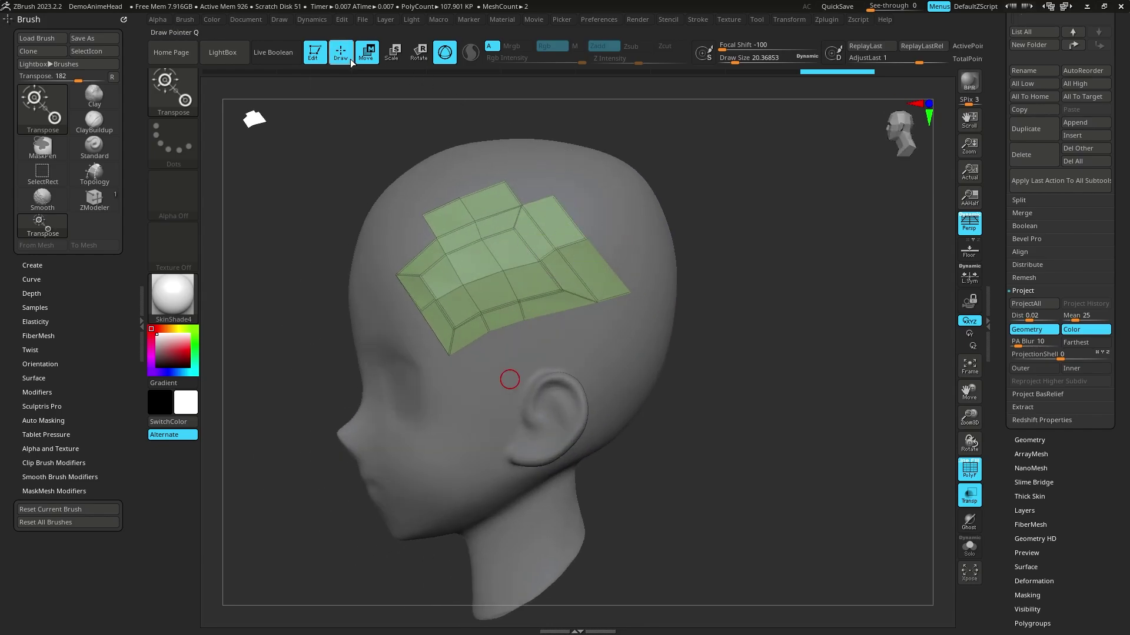
# Raise the projection distance to about 0.14 and project the patch onto the head again.
pyautogui.moveTo(765, 209); pyautogui.dragTo(921, 308)
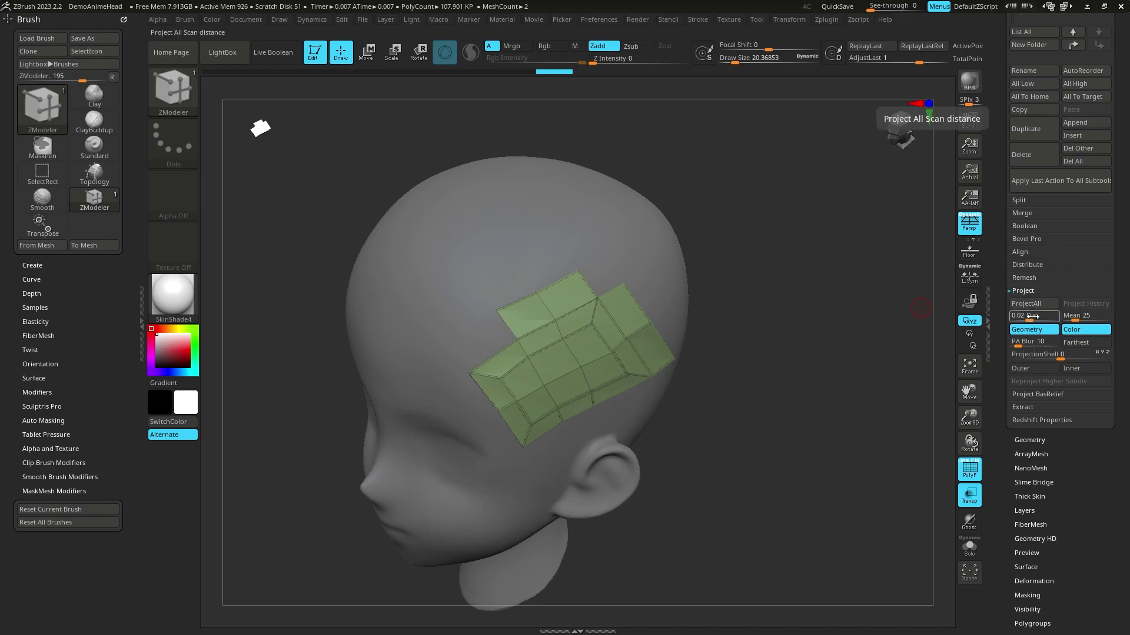
pyautogui.moveTo(1031, 316); pyautogui.dragTo(1038, 316)
pyautogui.click(1034, 303)
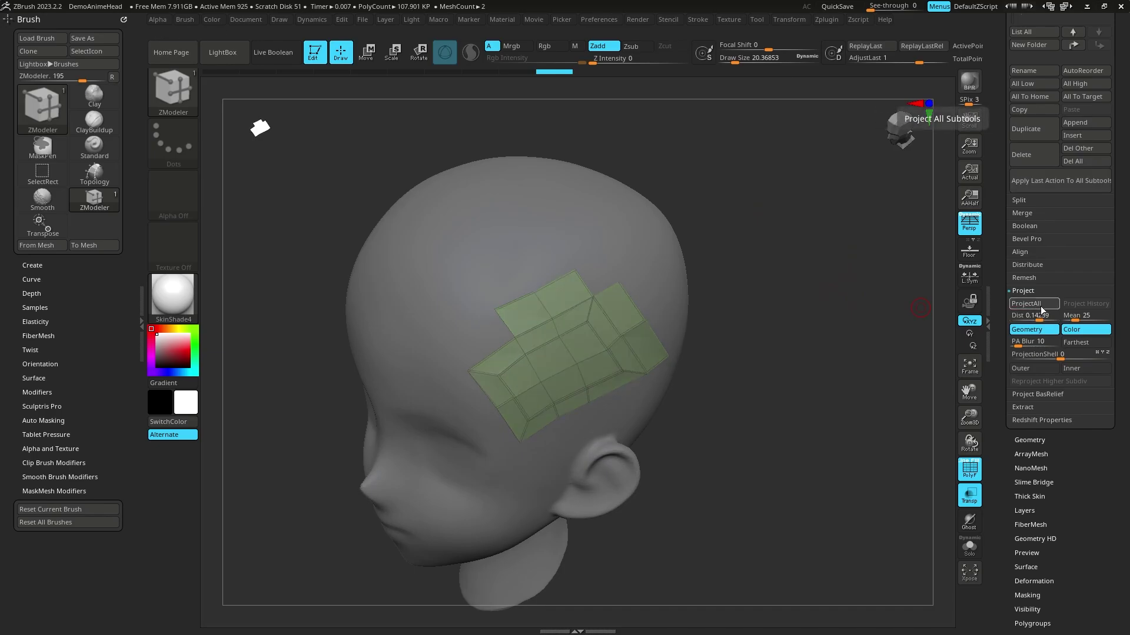
pyautogui.moveTo(847, 329); pyautogui.dragTo(781, 327)
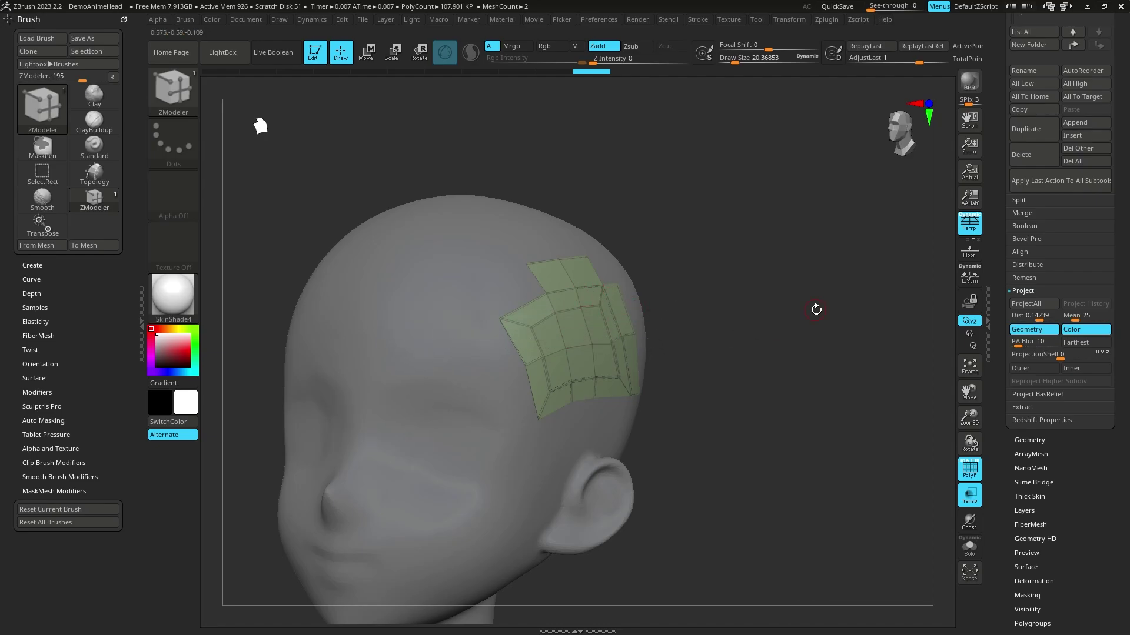
pyautogui.moveTo(815, 310)
pyautogui.mouseDown()
pyautogui.moveTo(837, 328)
pyautogui.moveTo(818, 326)
pyautogui.moveTo(834, 299)
pyautogui.moveTo(841, 312)
pyautogui.mouseUp()
# Delete the green Head1 patch subtool, confirming the removal.
pyautogui.scroll(4, 1035, 353)
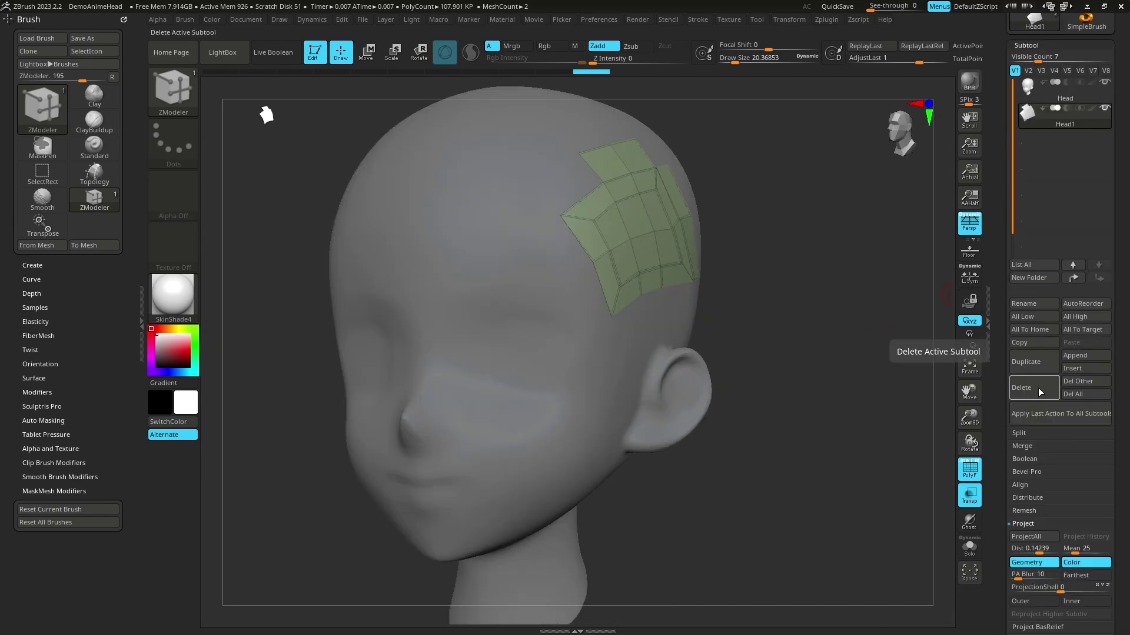
pyautogui.click(1027, 388)
pyautogui.click(921, 414)
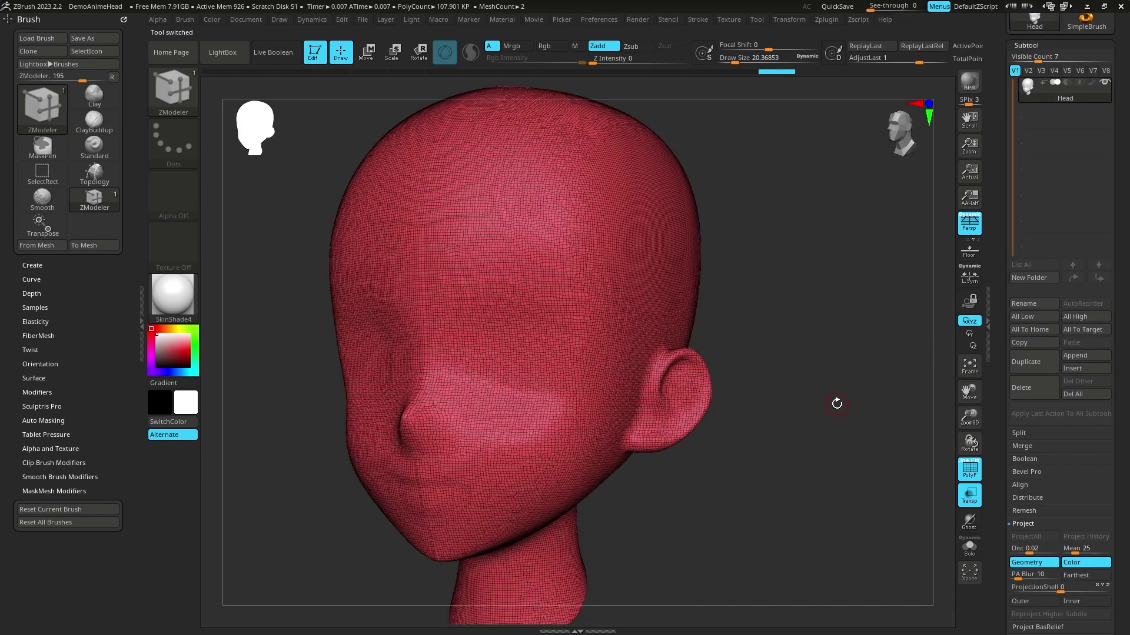
# Frame the head front-on, zoomed in, with perspective turned off.
pyautogui.moveTo(837, 399); pyautogui.dragTo(797, 418)
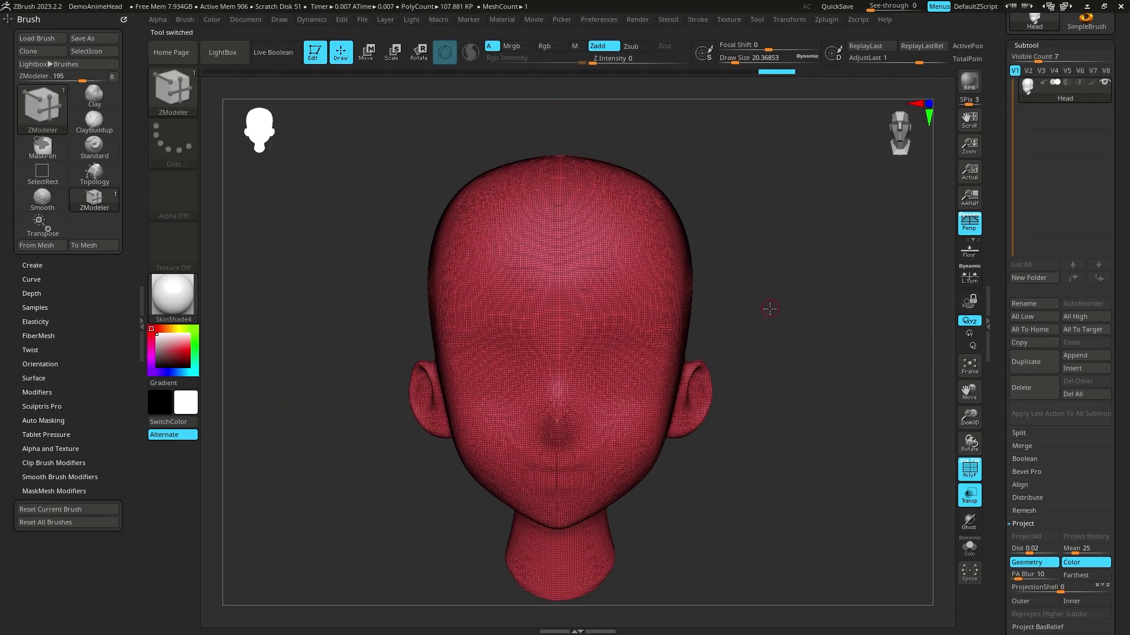
pyautogui.moveTo(797, 418); pyautogui.dragTo(710, 304)
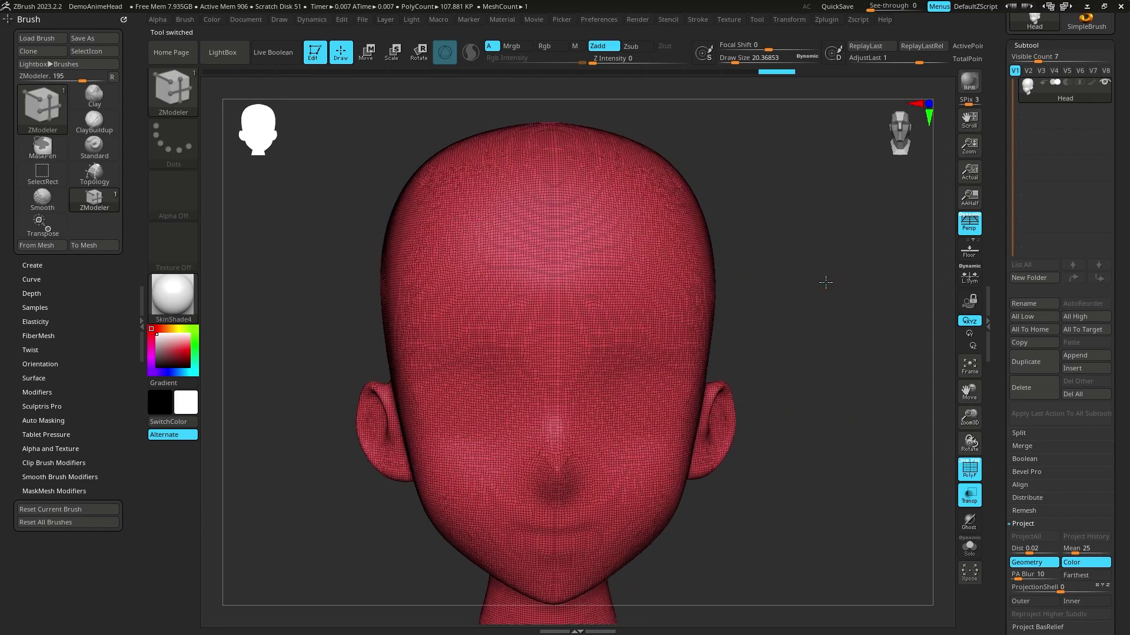
pyautogui.moveTo(824, 282)
pyautogui.mouseDown()
pyautogui.moveTo(831, 314)
pyautogui.moveTo(743, 281)
pyautogui.mouseUp()
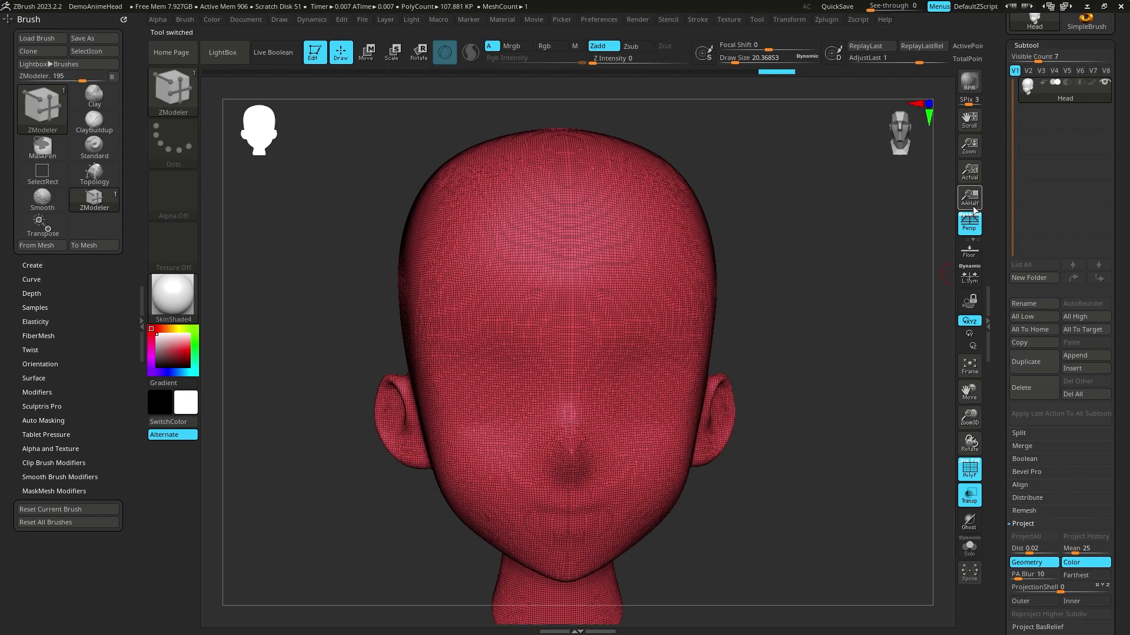
pyautogui.click(969, 224)
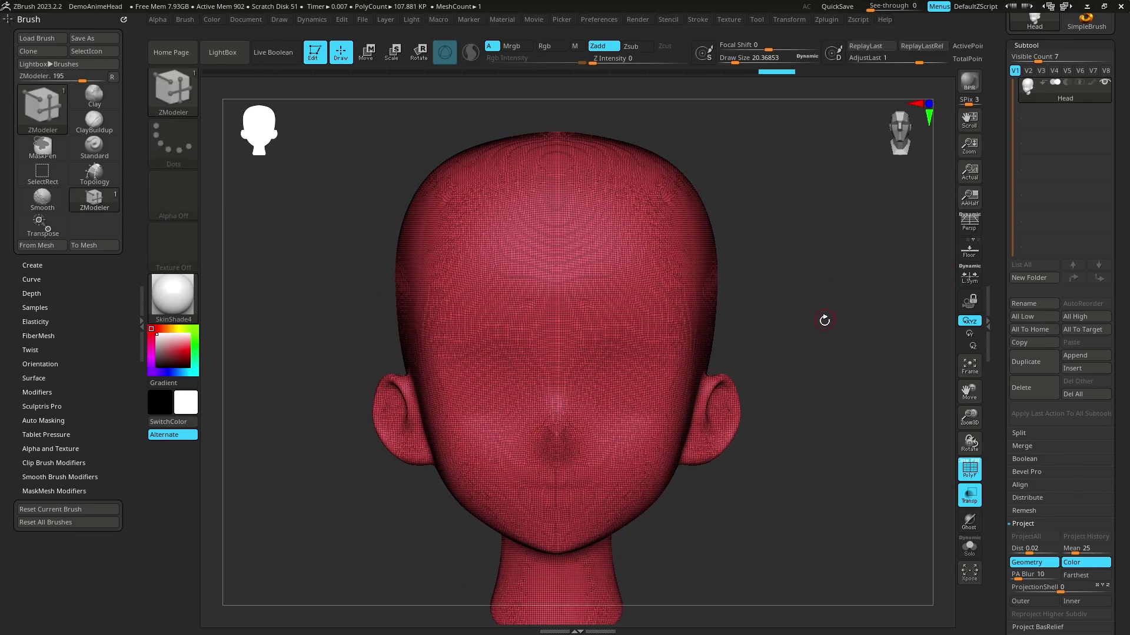
pyautogui.keyDown('alt'); pyautogui.moveTo(824, 320); pyautogui.dragTo(822, 295); pyautogui.keyUp('alt')
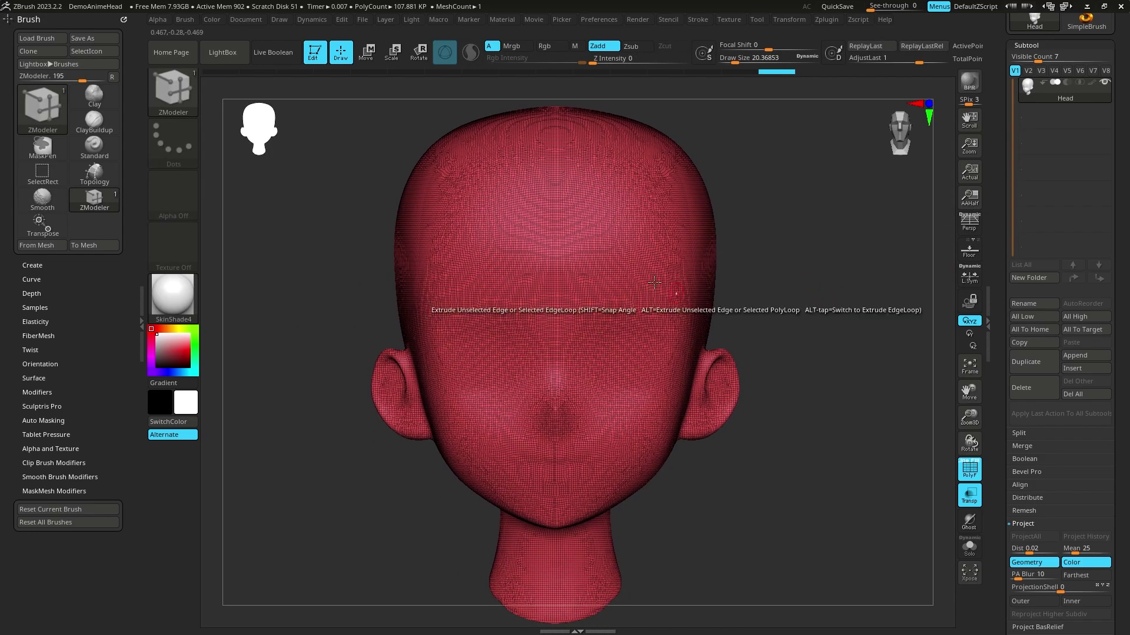
pyautogui.click(185, 94)
# Draw the brow topology curves and crossing lines across the forehead with the Topology brush.
pyautogui.click(916, 419)
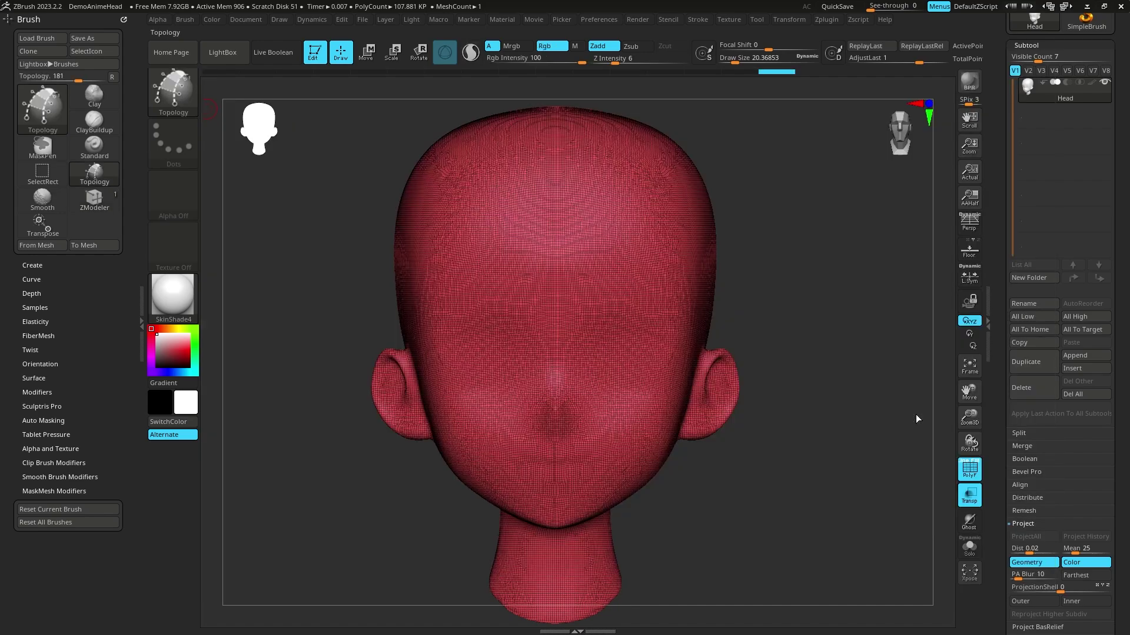
pyautogui.keyDown('alt'); pyautogui.moveTo(795, 233); pyautogui.dragTo(783, 270); pyautogui.keyUp('alt')
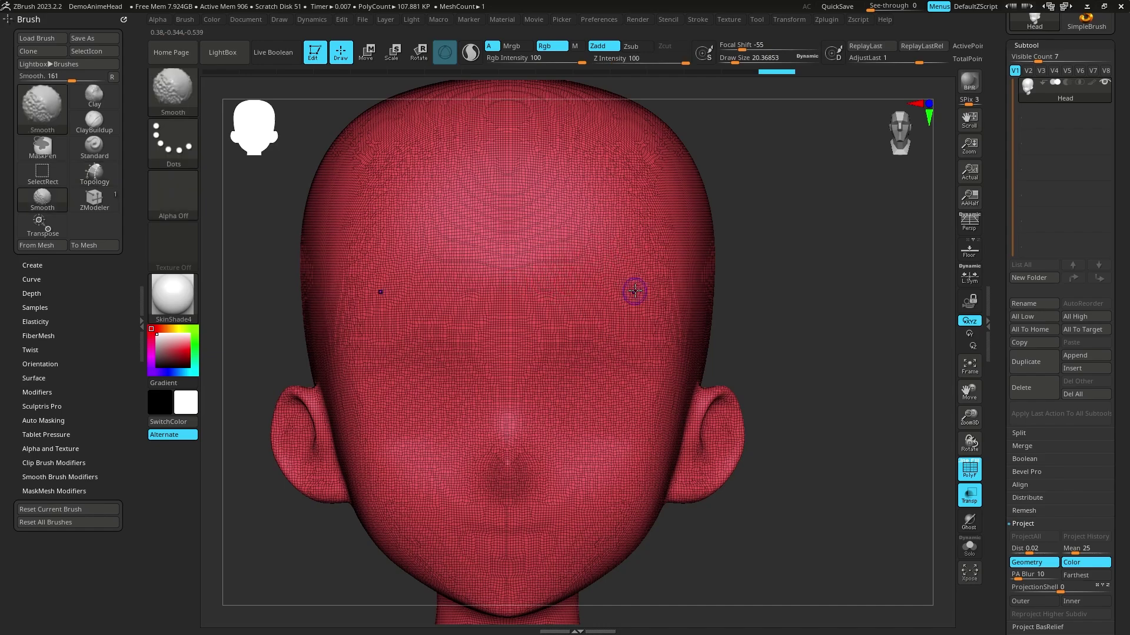
pyautogui.hotkey('shift', 'f')
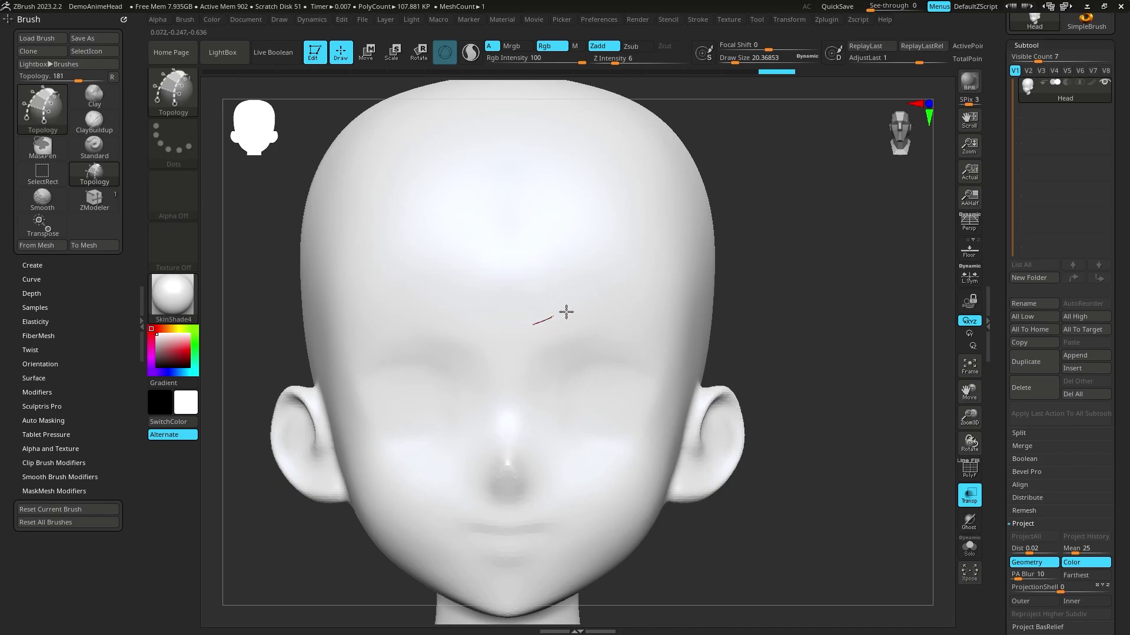
pyautogui.moveTo(623, 310); pyautogui.dragTo(633, 313)
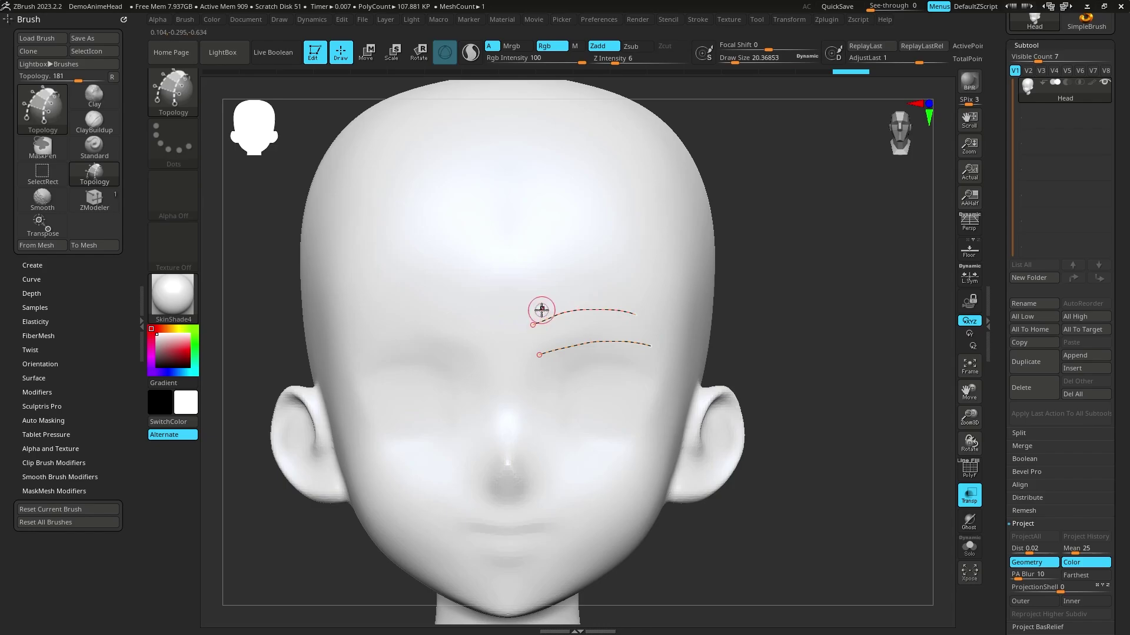
pyautogui.moveTo(561, 359)
pyautogui.mouseDown()
pyautogui.moveTo(595, 366)
pyautogui.moveTo(621, 353)
pyautogui.mouseUp()
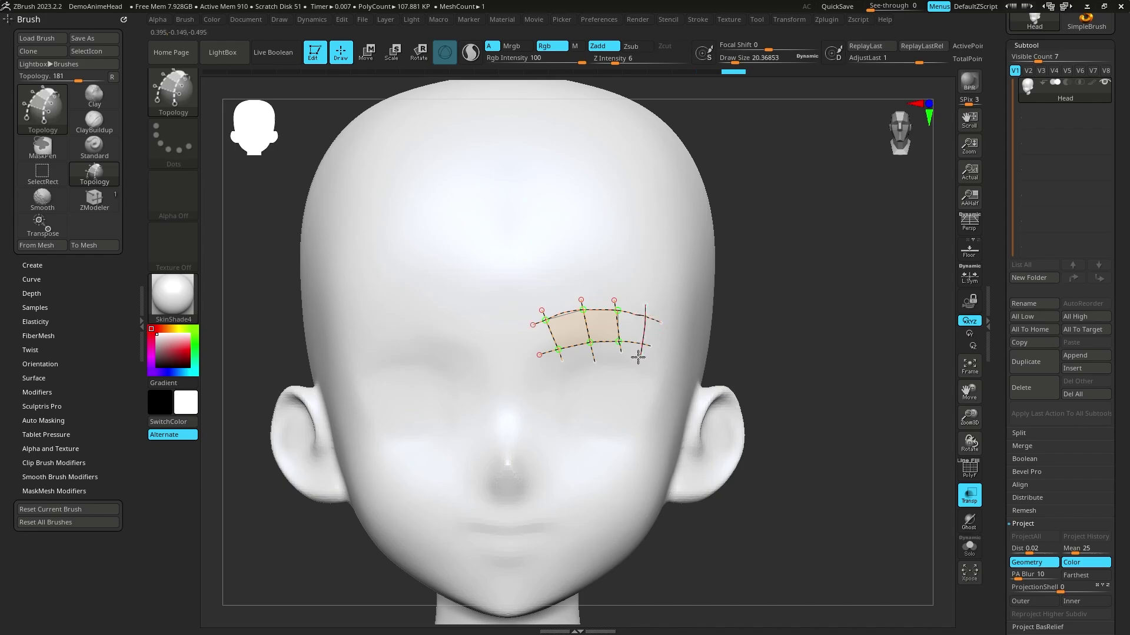
pyautogui.moveTo(638, 357); pyautogui.dragTo(639, 358)
pyautogui.moveTo(513, 332)
pyautogui.mouseDown()
pyautogui.moveTo(537, 355)
pyautogui.moveTo(521, 363)
pyautogui.mouseUp()
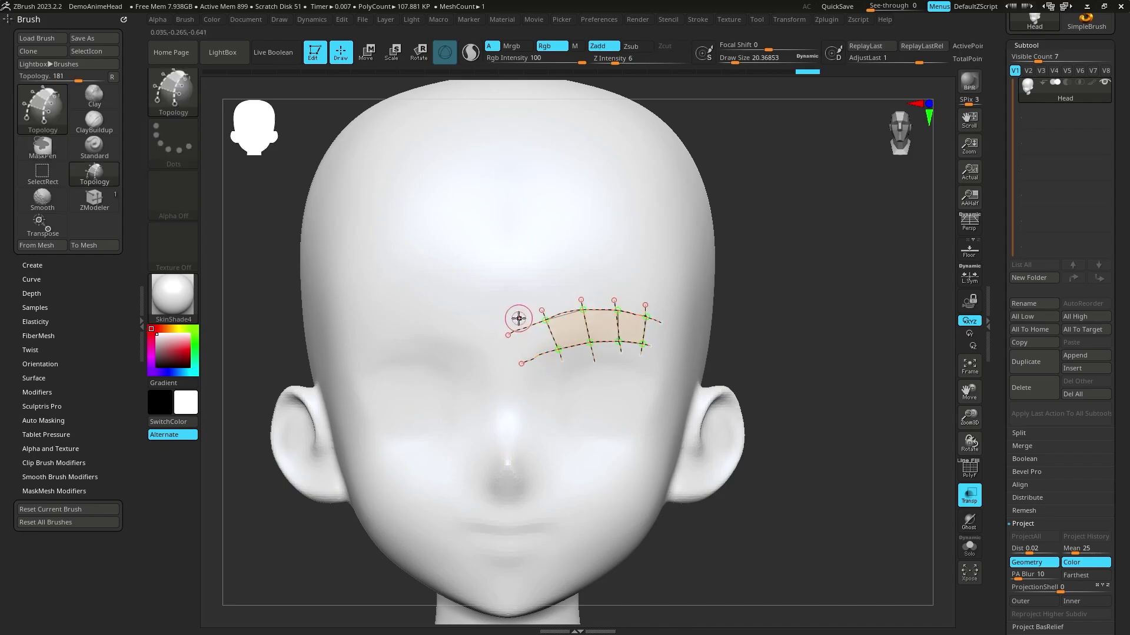
pyautogui.moveTo(515, 323); pyautogui.dragTo(534, 360)
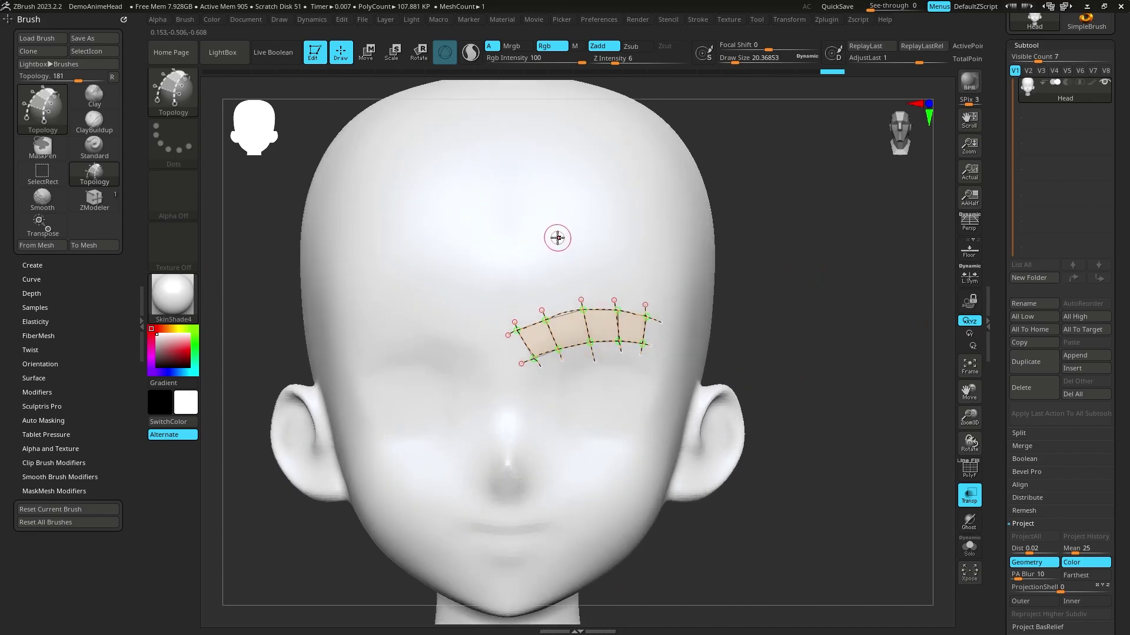
pyautogui.press('s')
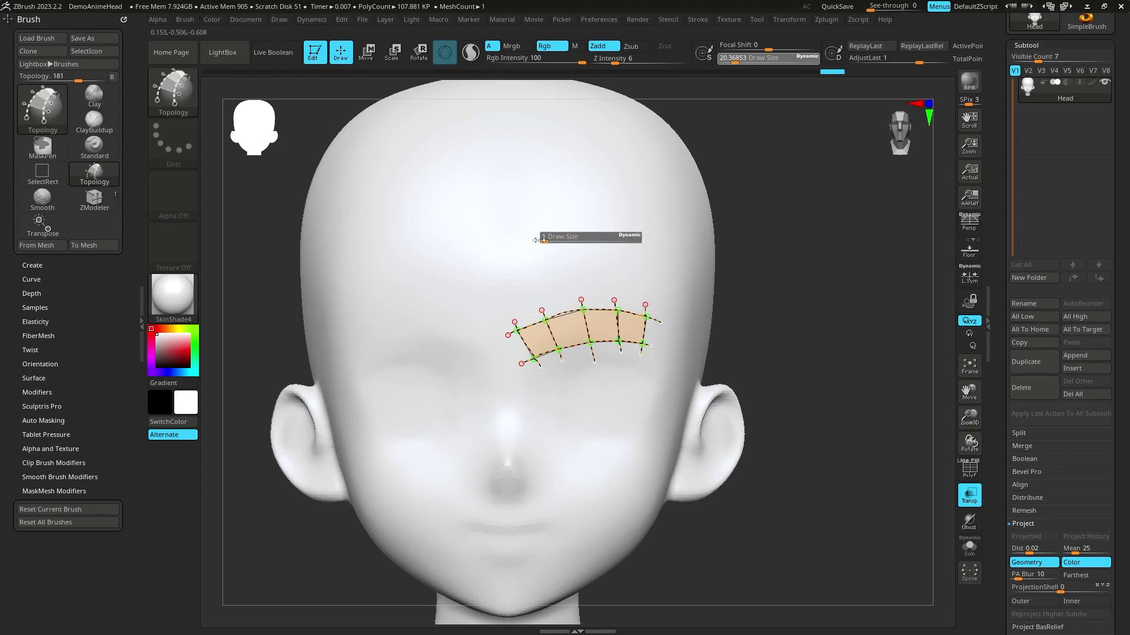
# Generate the brow patch mesh and split it off as its own Head1 subtool.
pyautogui.click(607, 245)
pyautogui.moveTo(829, 273); pyautogui.dragTo(844, 280)
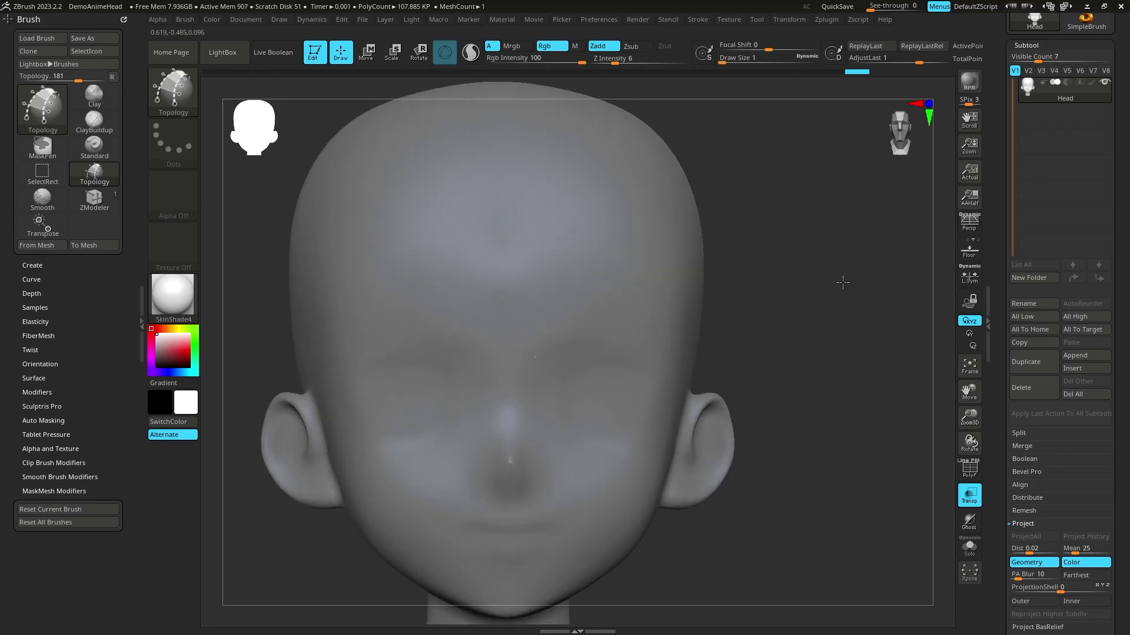
pyautogui.click(1038, 433)
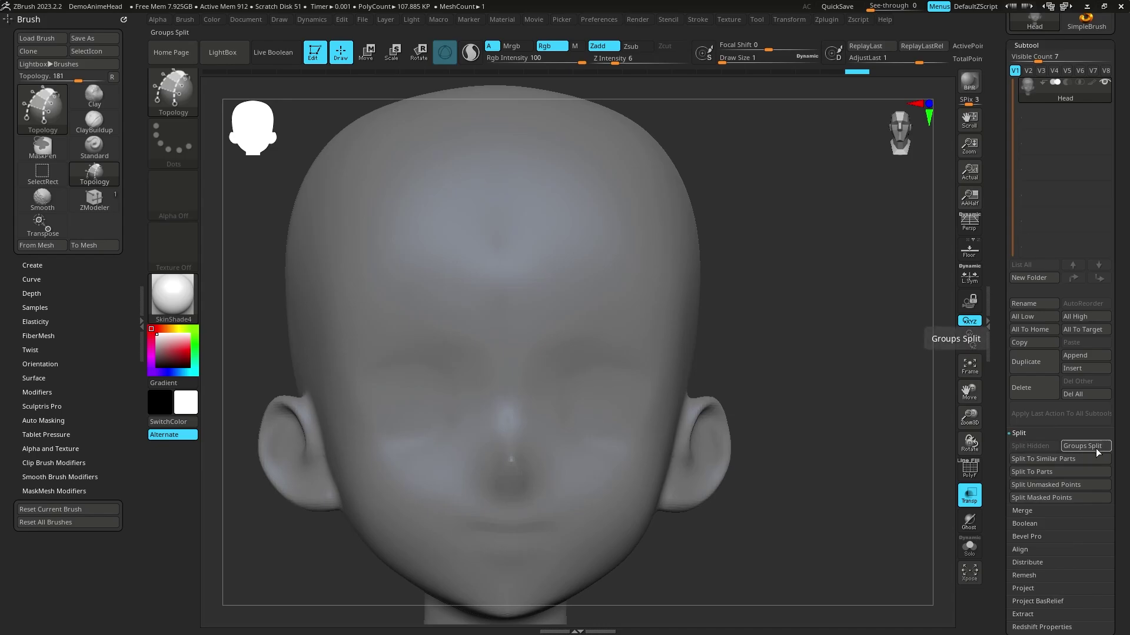
pyautogui.click(1048, 484)
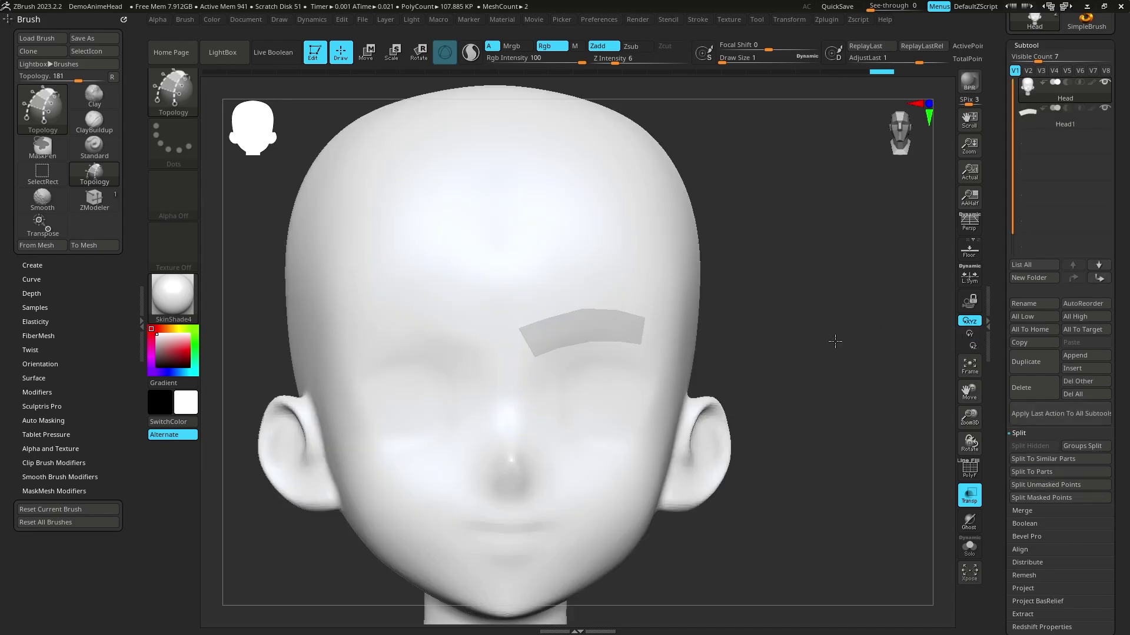
# With PolyF on, select the Head1 brow patch and Mirror it via Deformation.
pyautogui.moveTo(836, 341); pyautogui.dragTo(830, 340)
pyautogui.hotkey('shift', 'f')
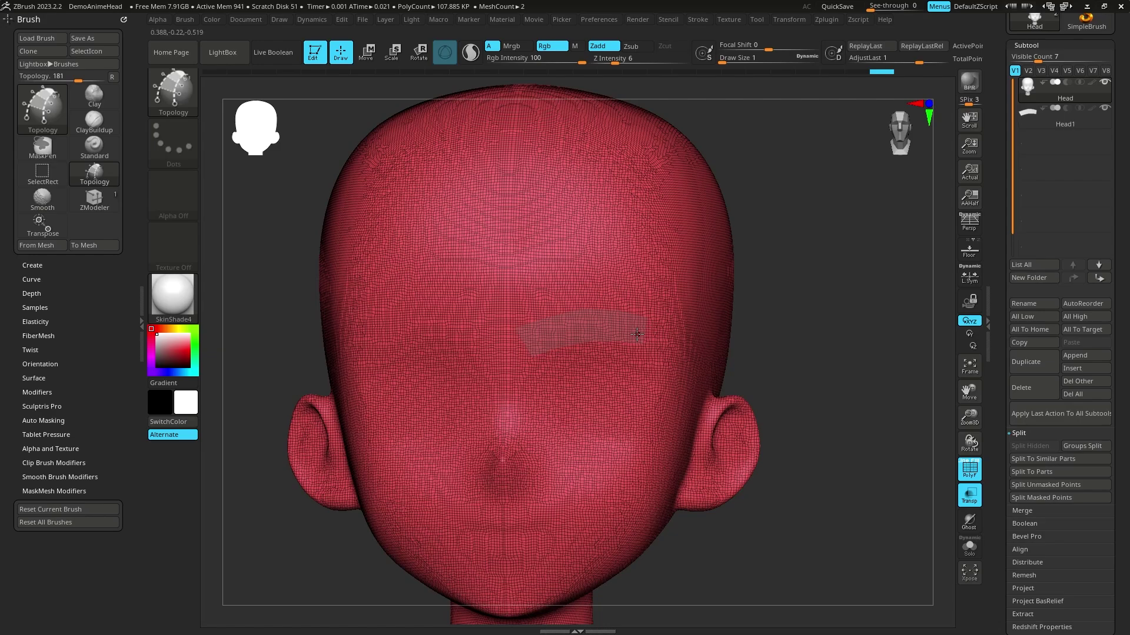
pyautogui.keyDown('alt'); pyautogui.click(637, 335); pyautogui.keyUp('alt')
pyautogui.moveTo(833, 273); pyautogui.dragTo(853, 315)
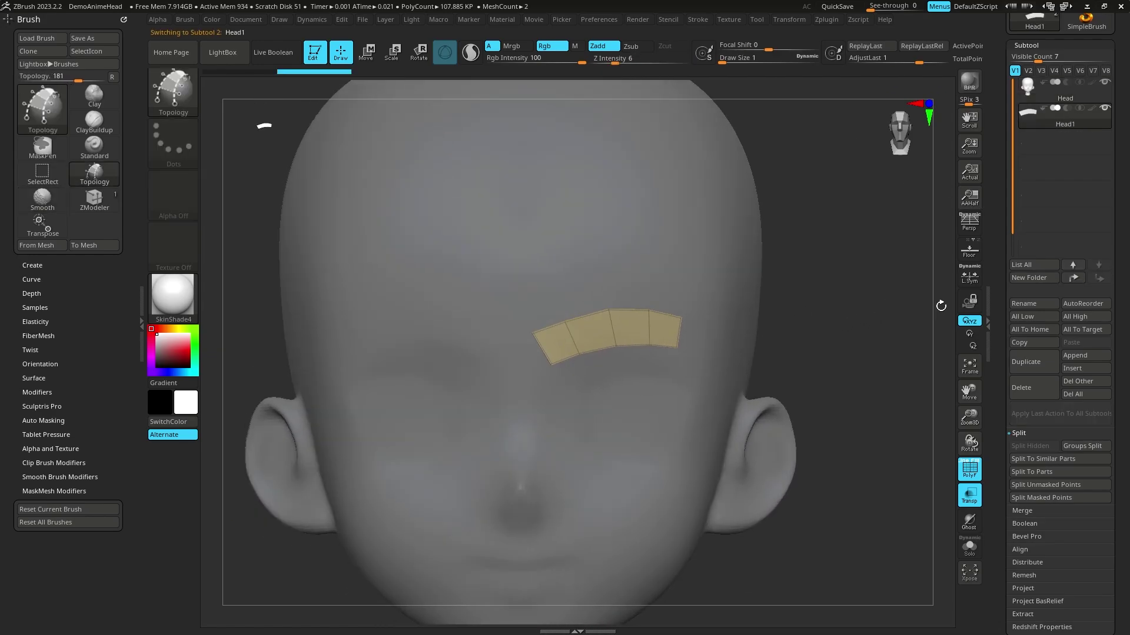
pyautogui.moveTo(1127, 485); pyautogui.dragTo(1089, 301)
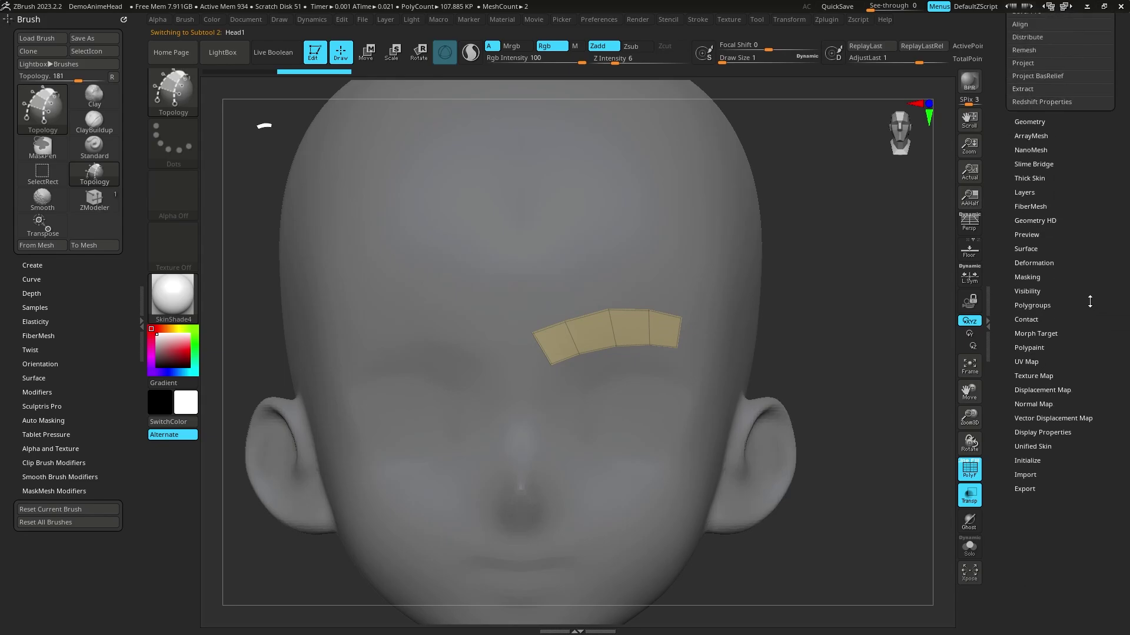
pyautogui.click(1042, 263)
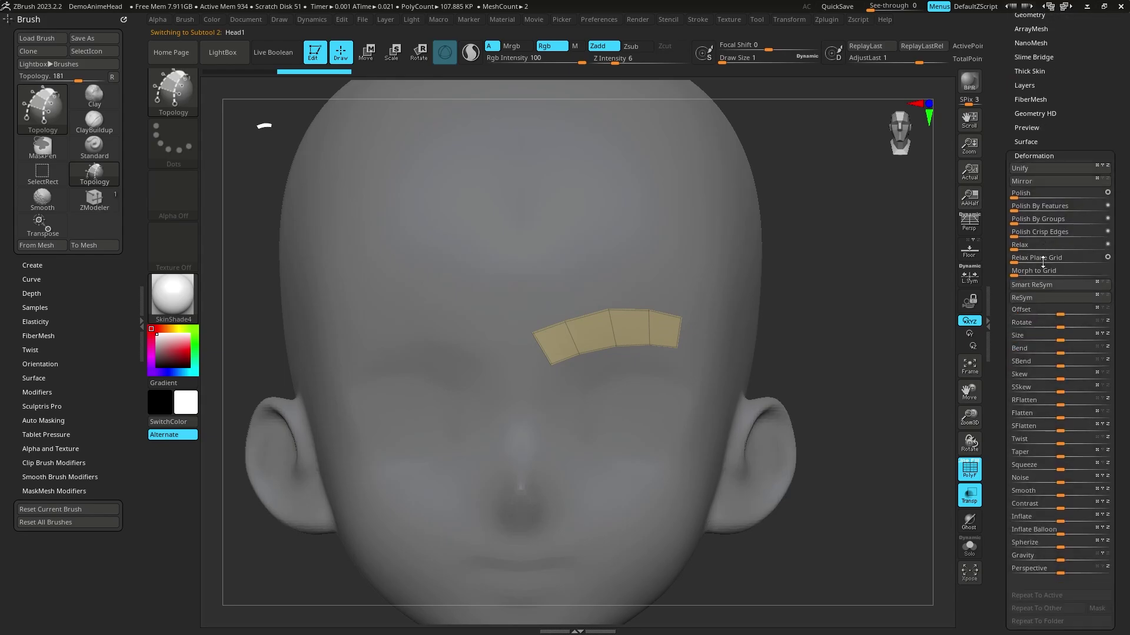
pyautogui.click(1035, 180)
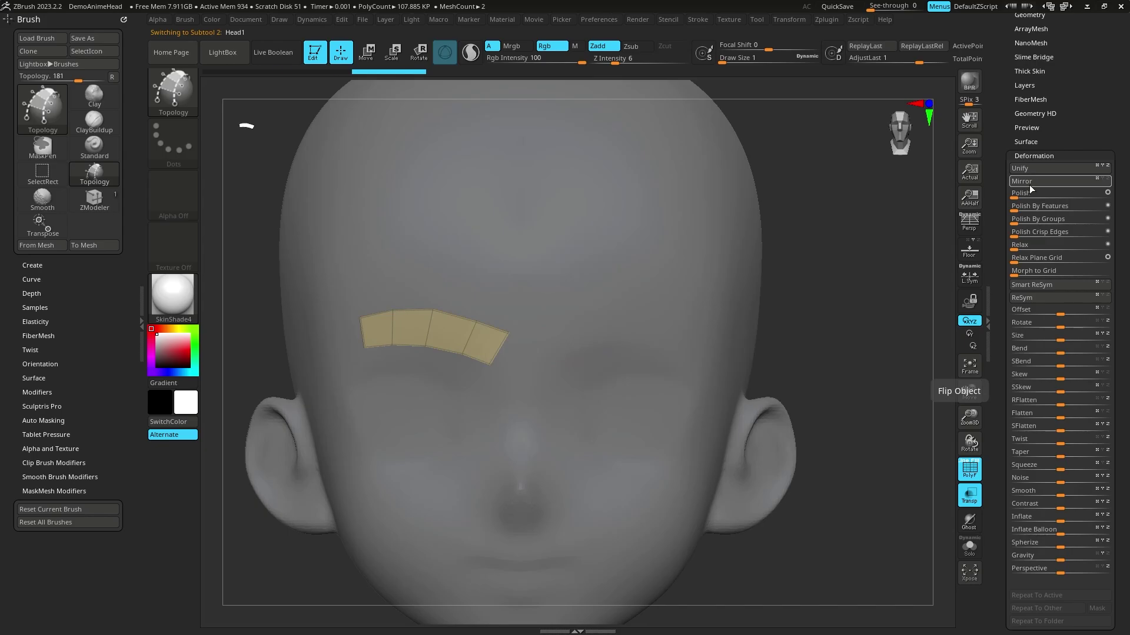
pyautogui.scroll(2, 1077, 199)
pyautogui.scroll(2, 1077, 199)
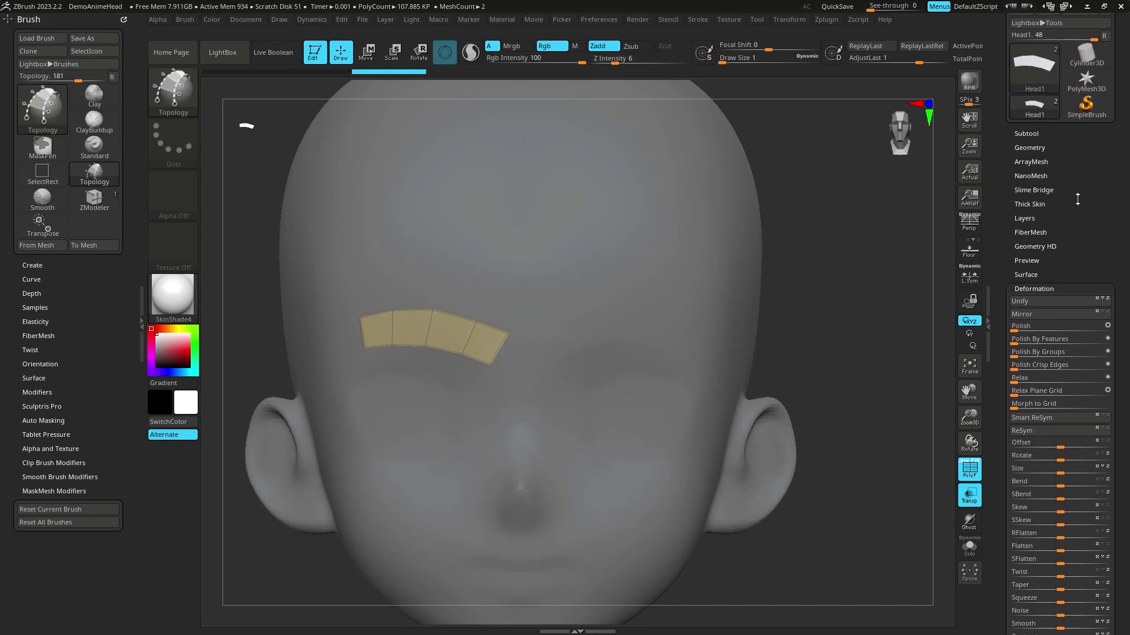
# Apply Modify Topology > Mirror And Weld so Head1 has patches over both brows.
pyautogui.click(1037, 148)
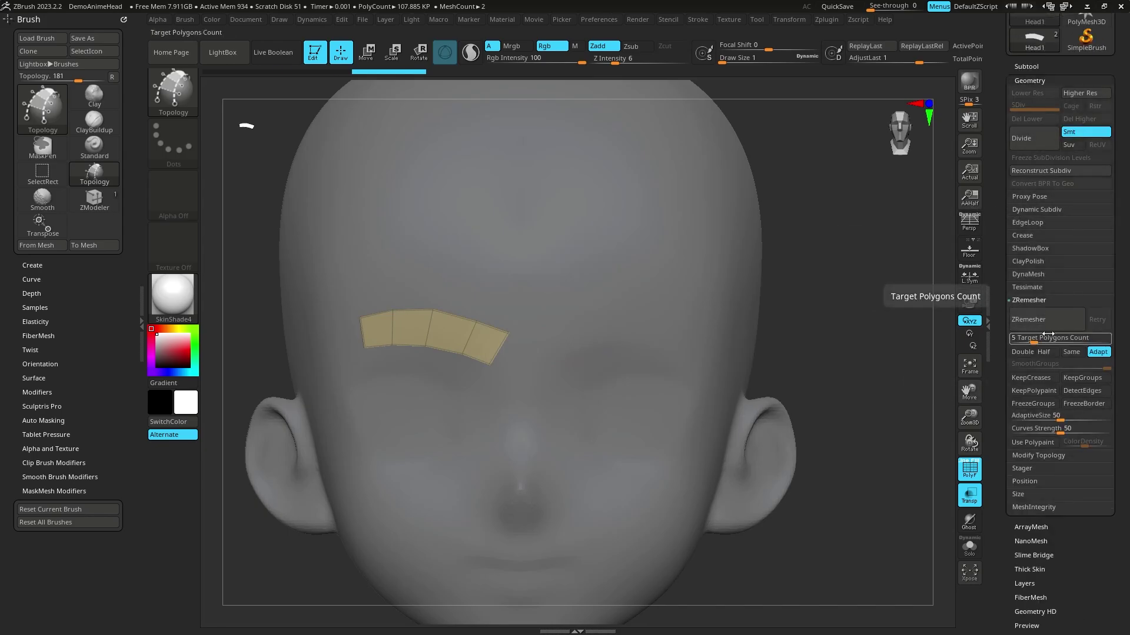
pyautogui.click(1033, 300)
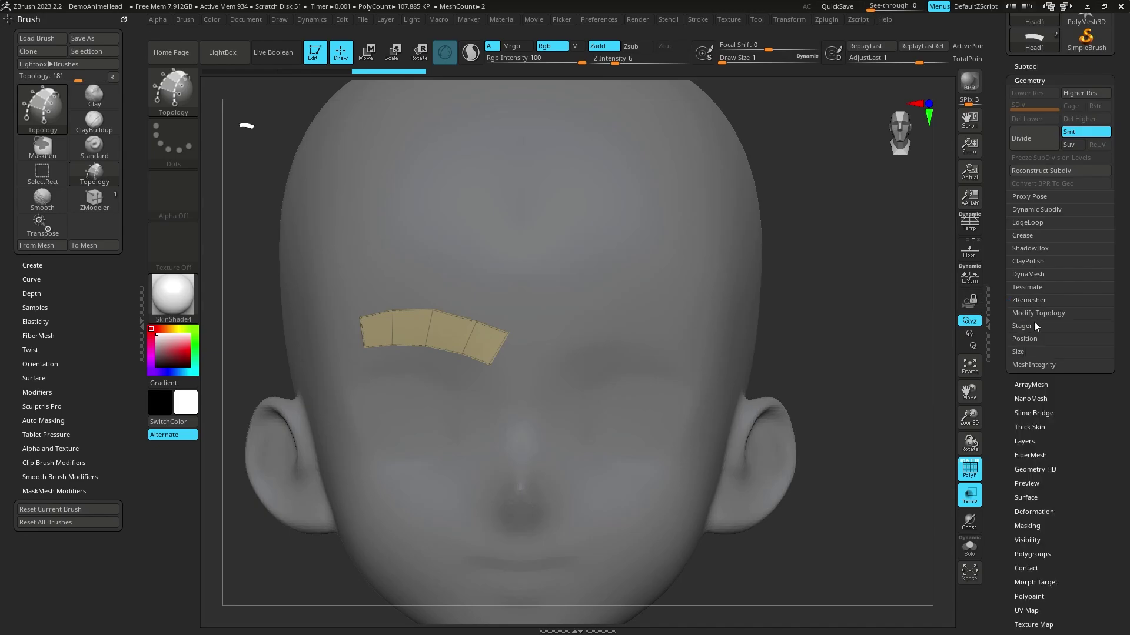
pyautogui.click(1029, 317)
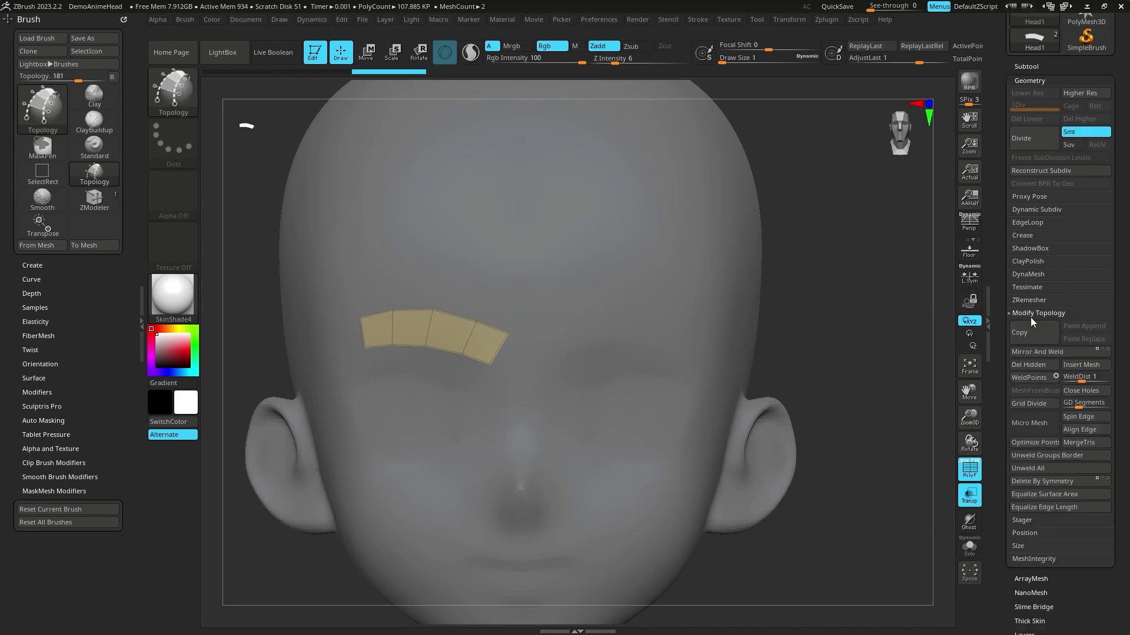
pyautogui.click(1036, 351)
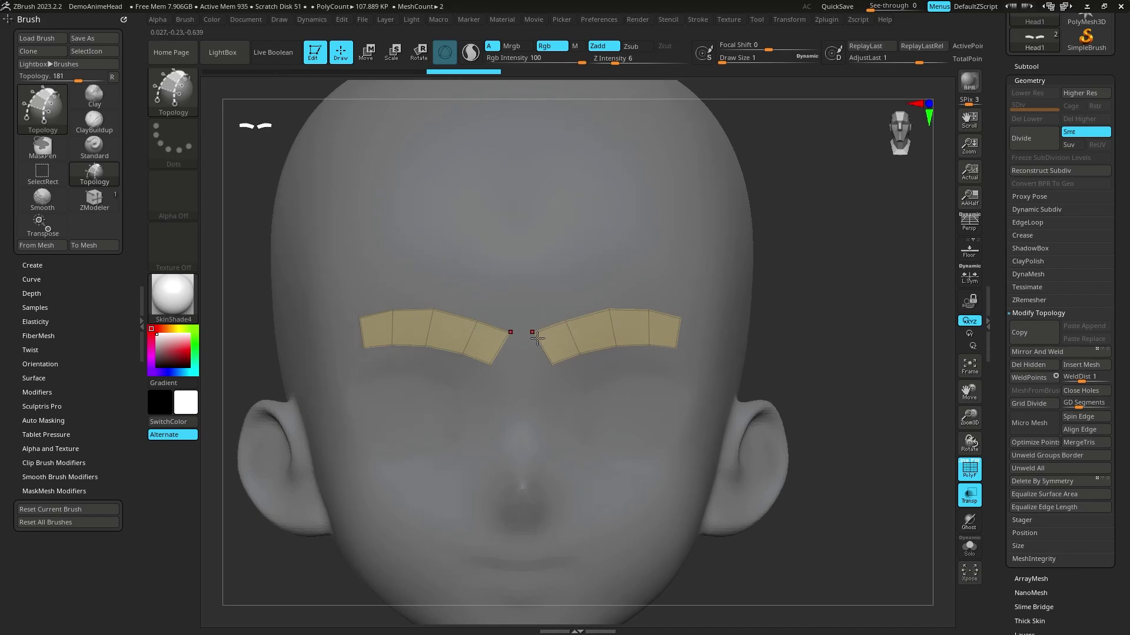
pyautogui.click(174, 105)
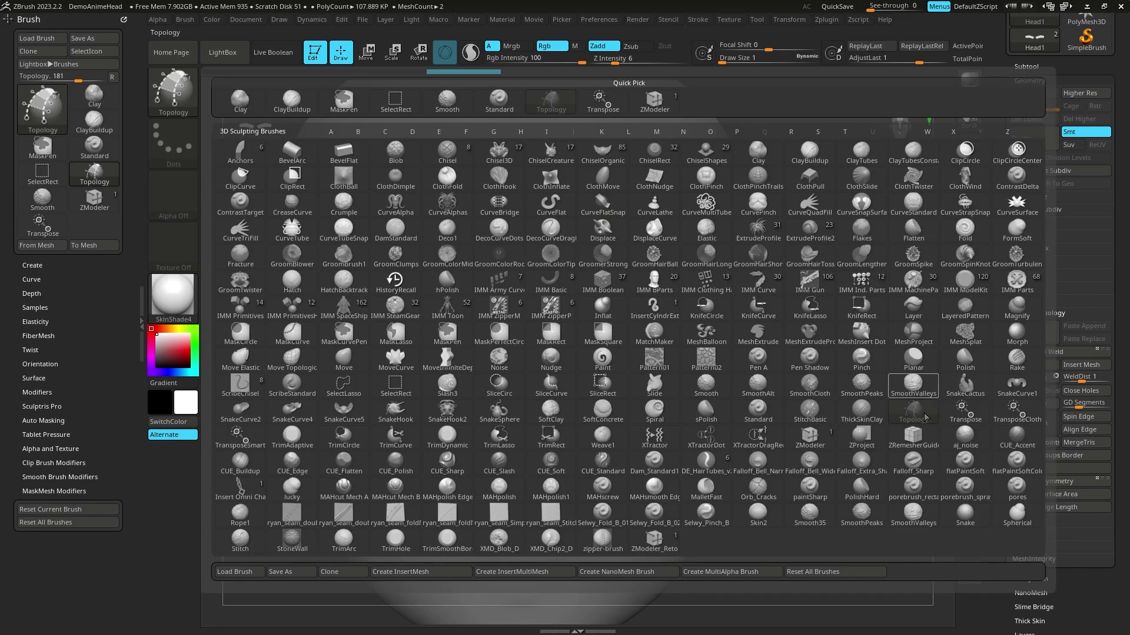
# With ZModeler, extrude the inner brow edges and pull their points together to bridge the centre.
pyautogui.click(810, 445)
pyautogui.moveTo(837, 326); pyautogui.dragTo(858, 327)
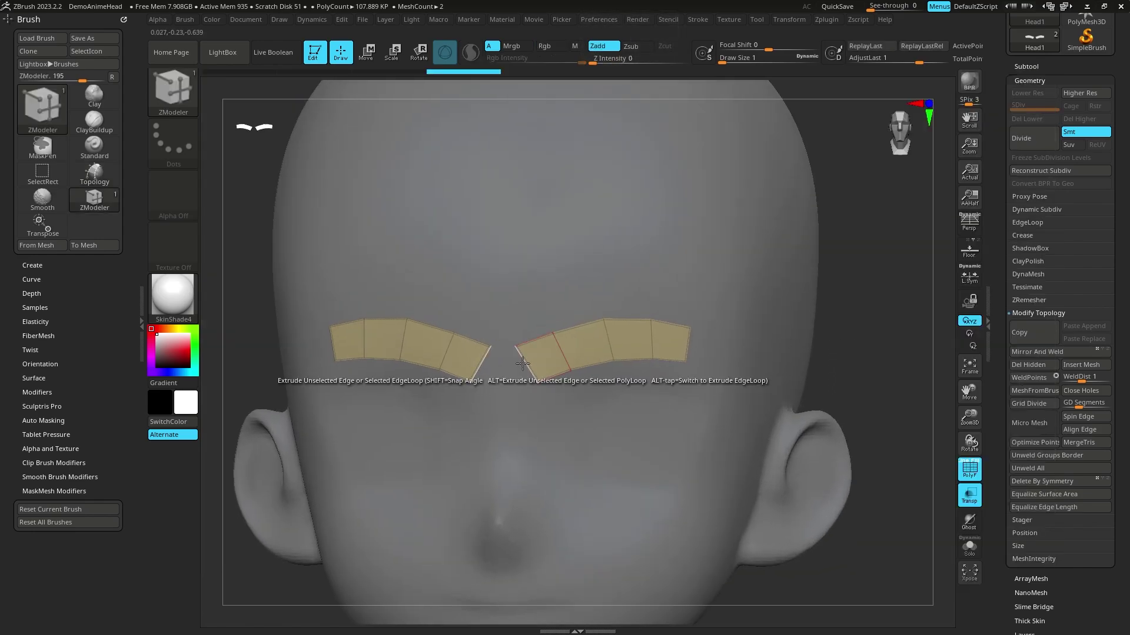
pyautogui.moveTo(522, 363); pyautogui.dragTo(509, 368)
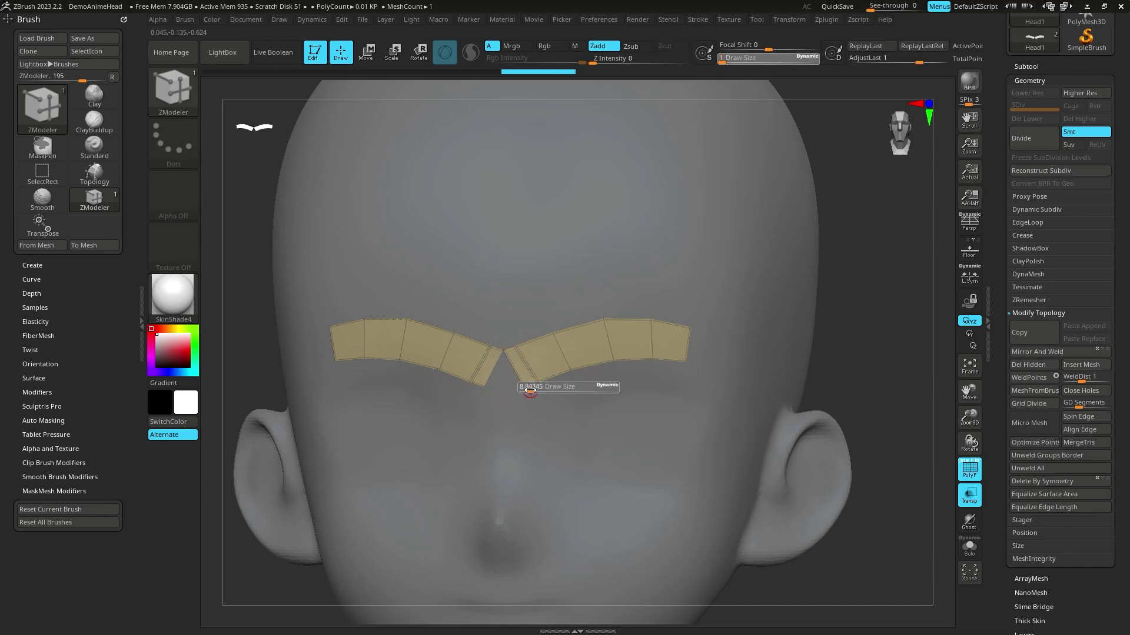
pyautogui.moveTo(530, 390); pyautogui.dragTo(529, 391)
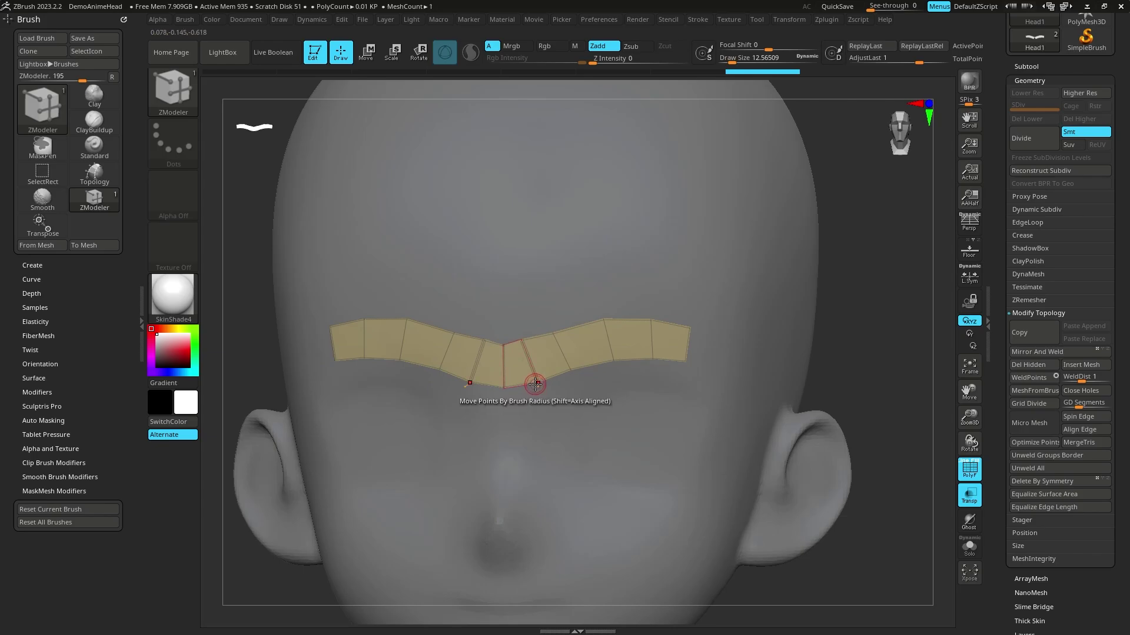
pyautogui.moveTo(534, 384)
pyautogui.mouseDown()
pyautogui.moveTo(518, 390)
pyautogui.moveTo(649, 362)
pyautogui.mouseUp()
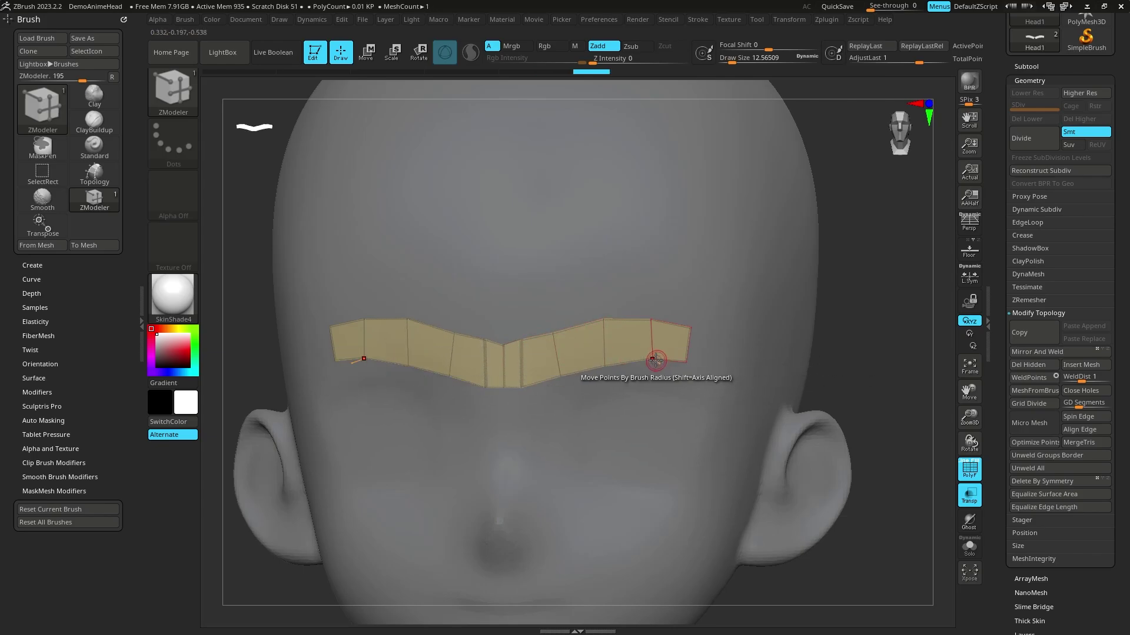
pyautogui.moveTo(789, 379); pyautogui.dragTo(604, 377, button='right')
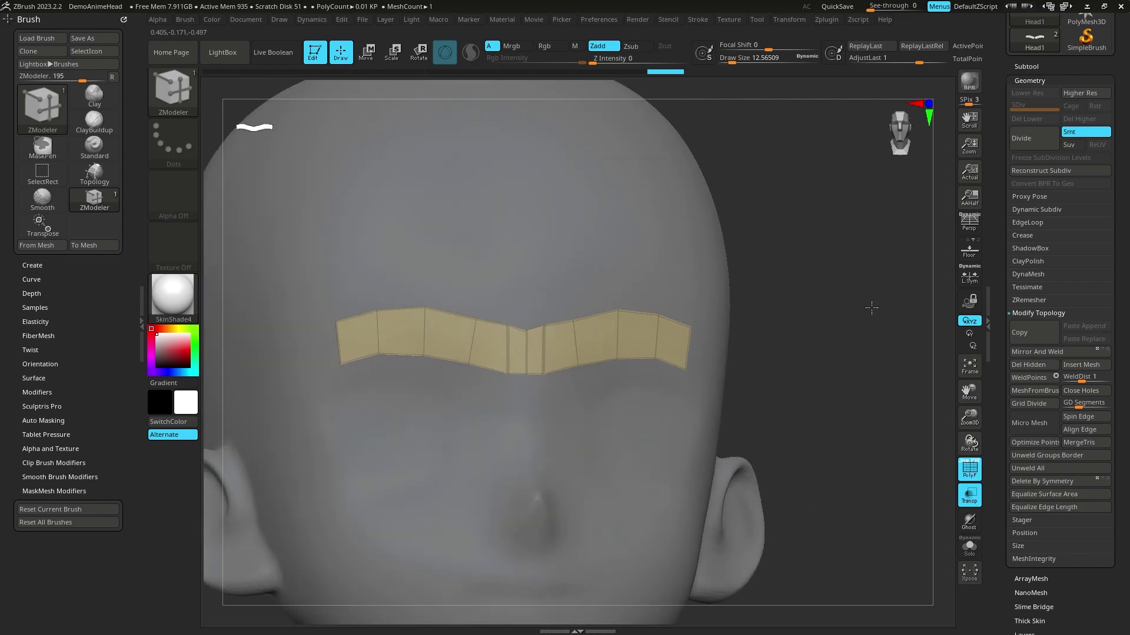
# Extrude the centre strip down the nose and add a quad at the brow band's outer end.
pyautogui.moveTo(518, 386); pyautogui.dragTo(516, 433)
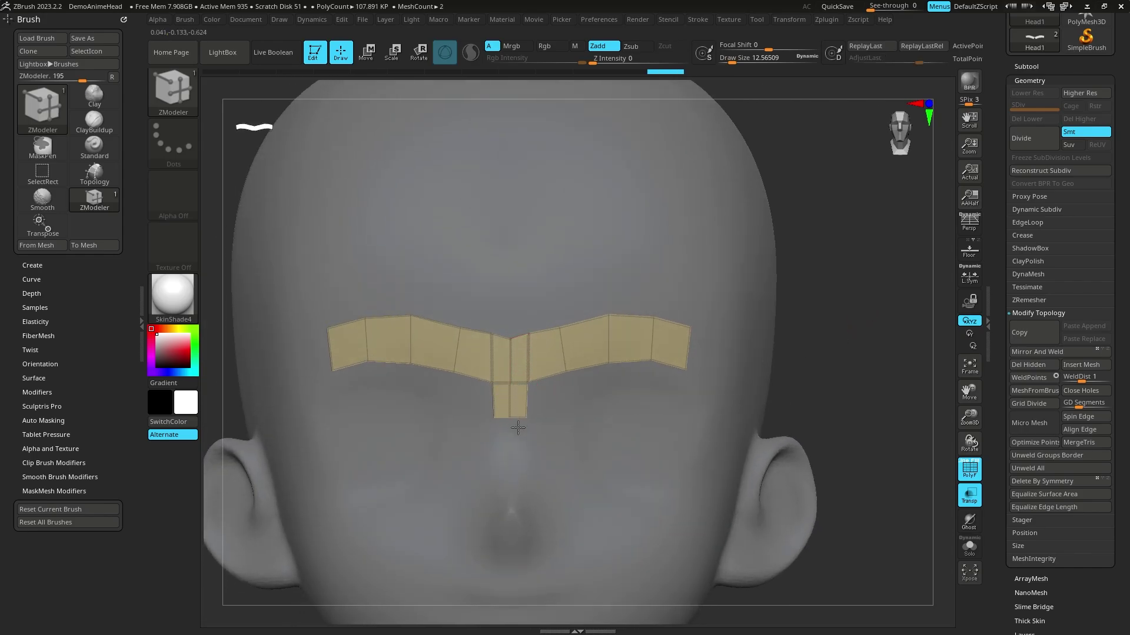
pyautogui.moveTo(862, 389); pyautogui.dragTo(820, 400, button='right')
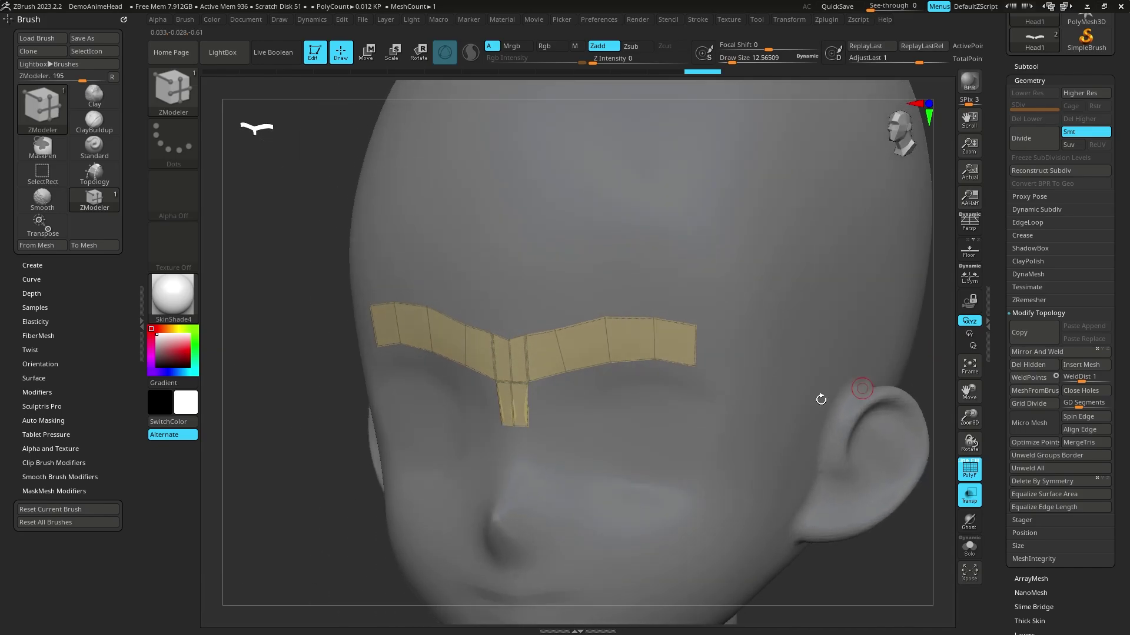
pyautogui.moveTo(515, 427); pyautogui.dragTo(500, 517)
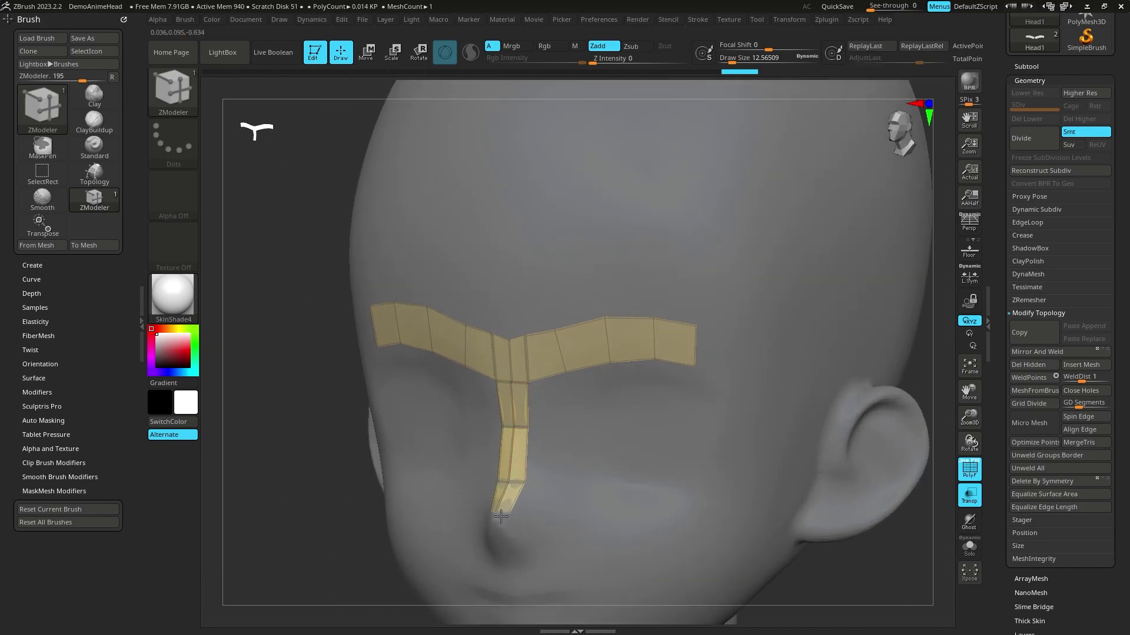
pyautogui.moveTo(918, 352); pyautogui.dragTo(789, 353, button='right')
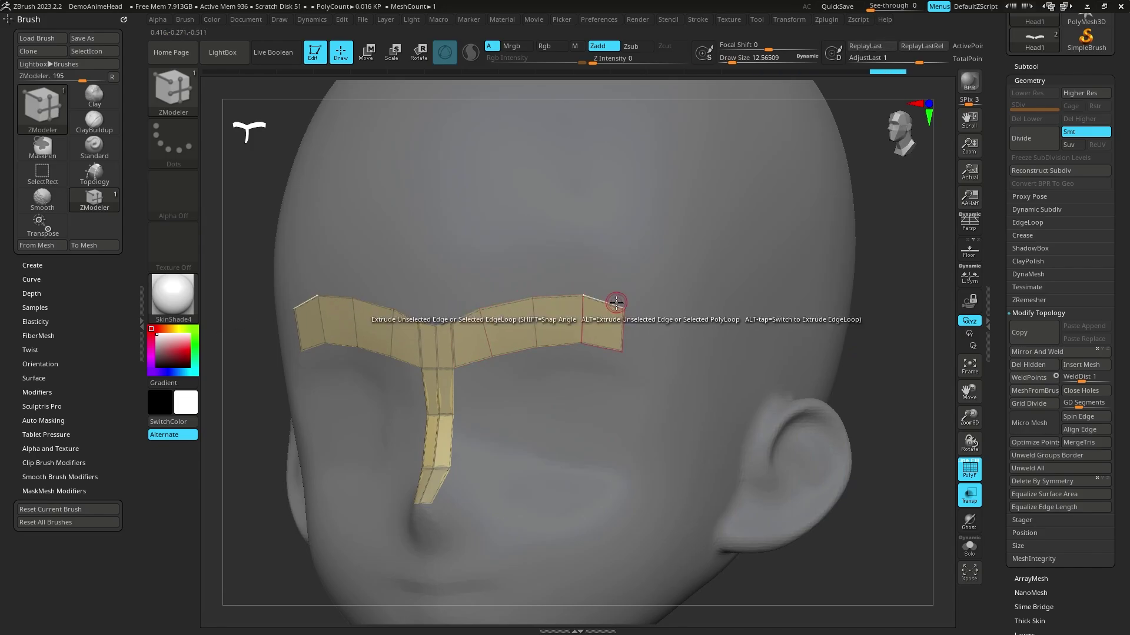
pyautogui.moveTo(613, 302)
pyautogui.mouseDown()
pyautogui.moveTo(676, 362)
pyautogui.moveTo(692, 360)
pyautogui.mouseUp()
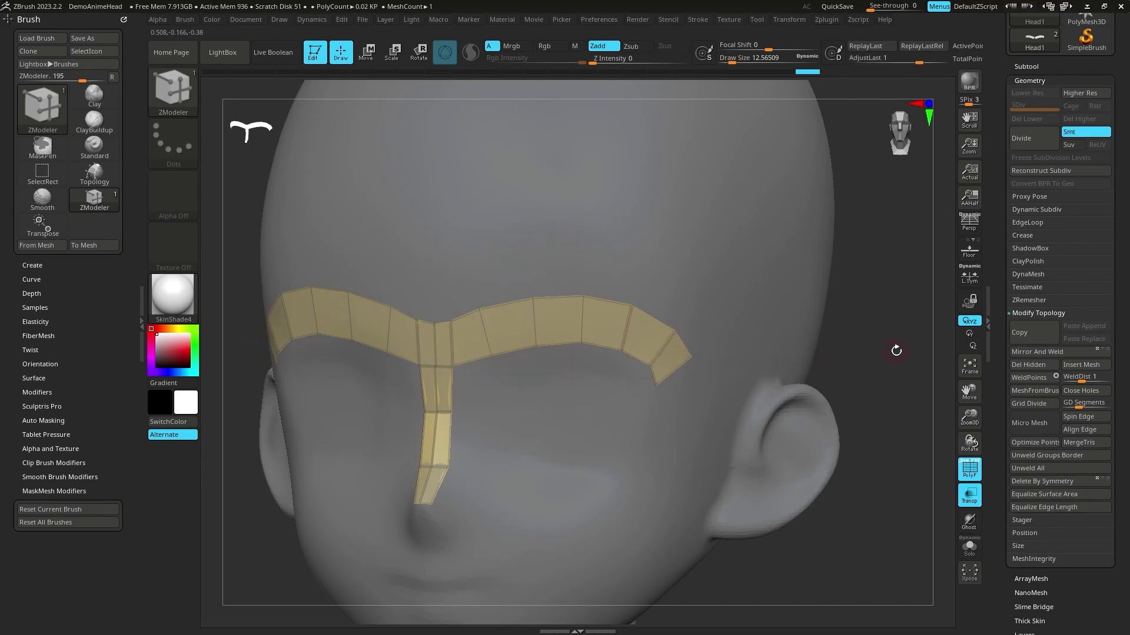
pyautogui.moveTo(658, 315); pyautogui.dragTo(669, 288)
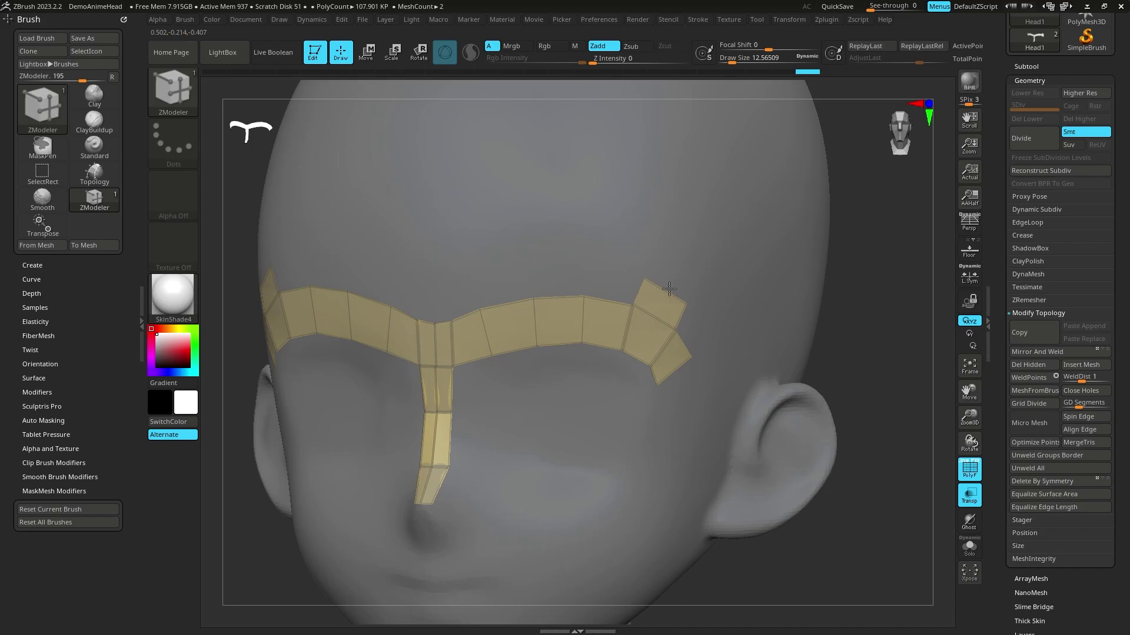
# Extrude a new row of polygons along the brow band's top border.
pyautogui.hotkey('ctrl', 'z')
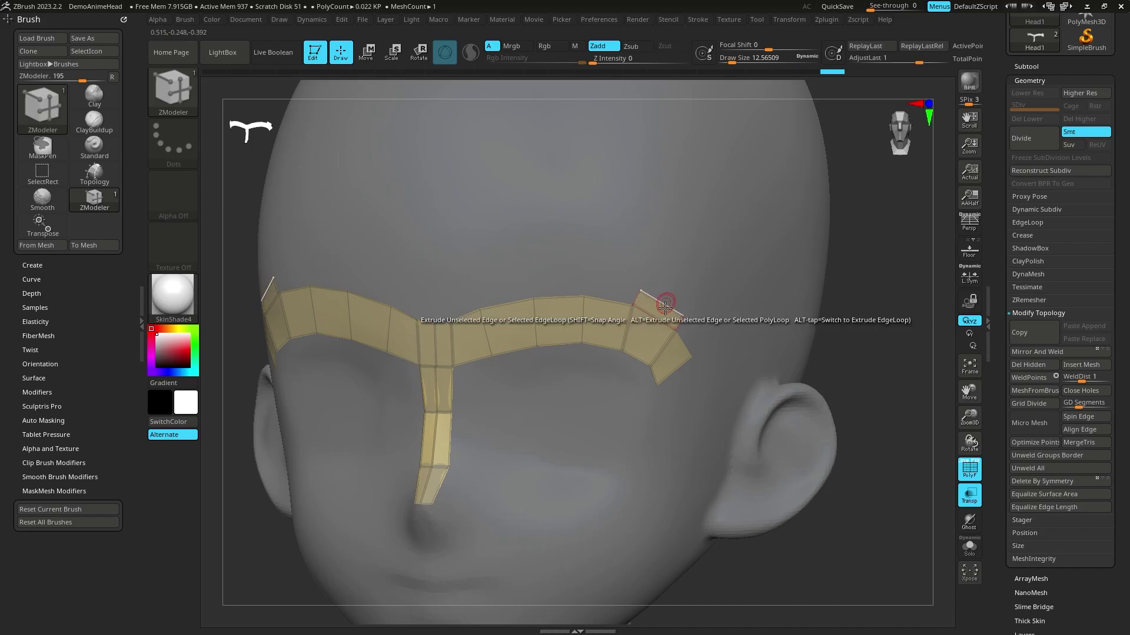
pyautogui.keyDown('alt'); pyautogui.moveTo(664, 294); pyautogui.dragTo(676, 289); pyautogui.keyUp('alt')
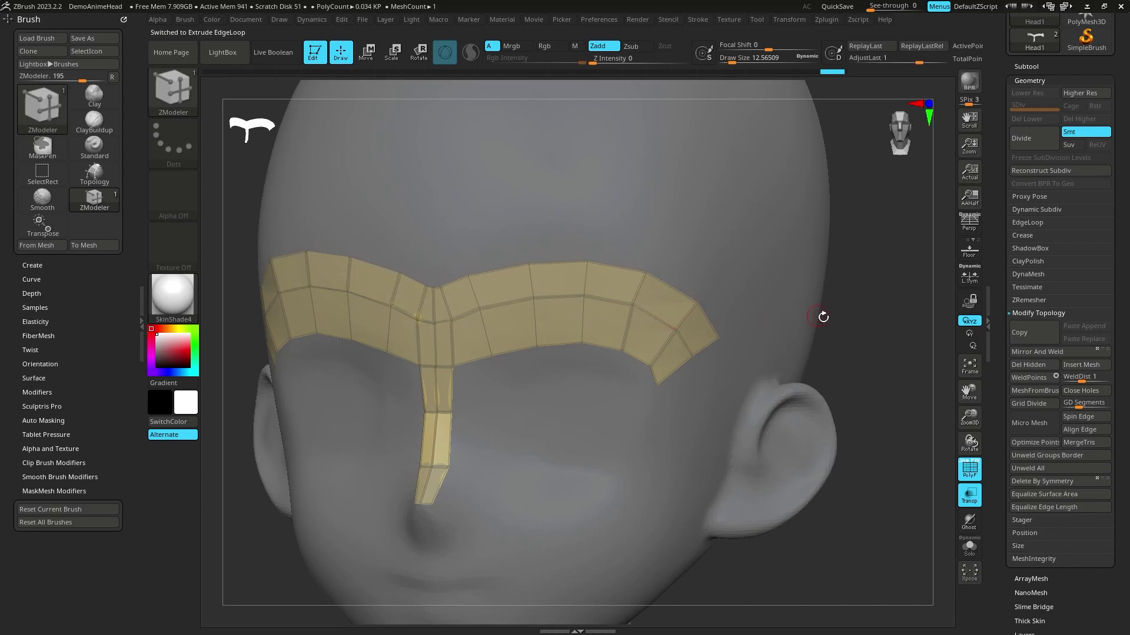
pyautogui.moveTo(819, 315); pyautogui.dragTo(867, 308)
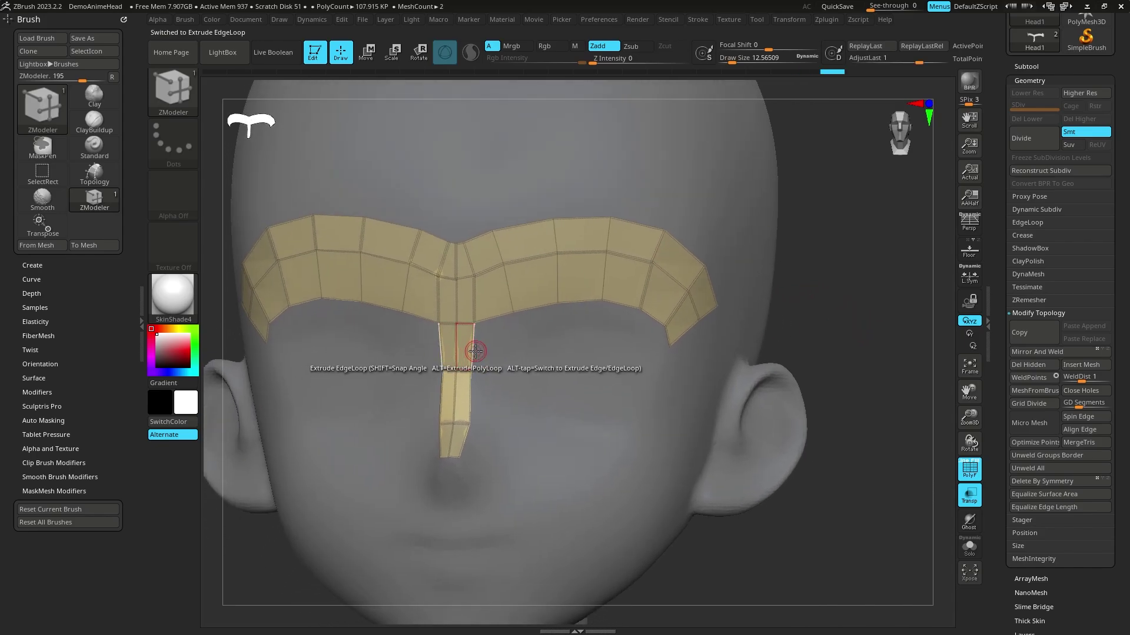
pyautogui.moveTo(800, 324)
pyautogui.mouseDown()
pyautogui.moveTo(516, 324)
pyautogui.moveTo(513, 345)
pyautogui.mouseUp()
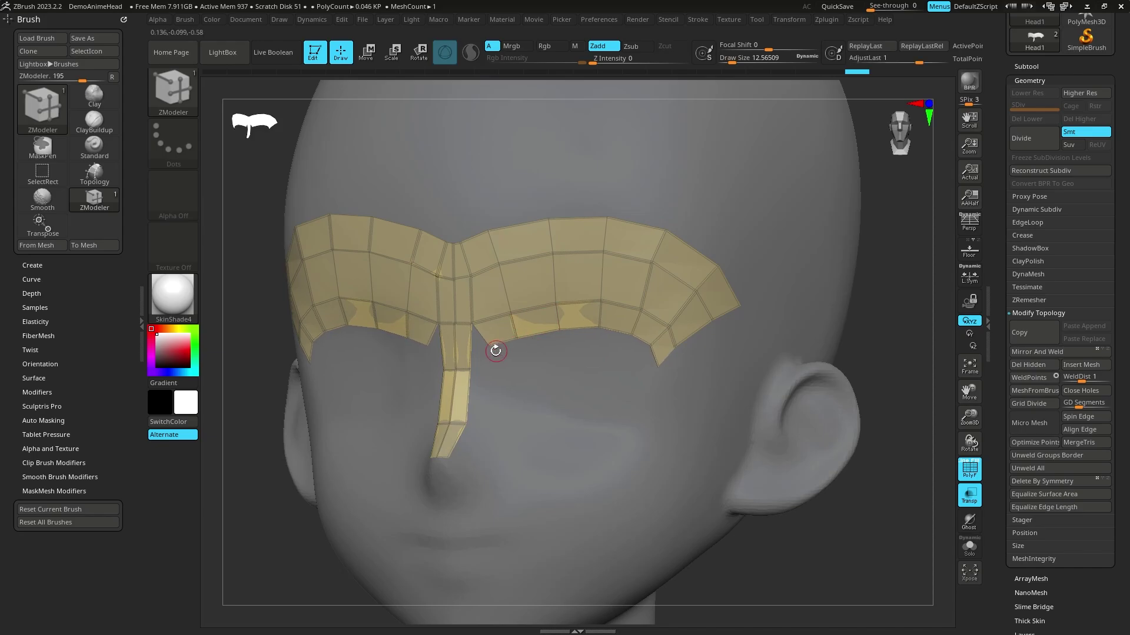
# Add a column of polygons to the nose strip and nudge its bottom tip vertex.
pyautogui.moveTo(471, 360); pyautogui.dragTo(491, 373)
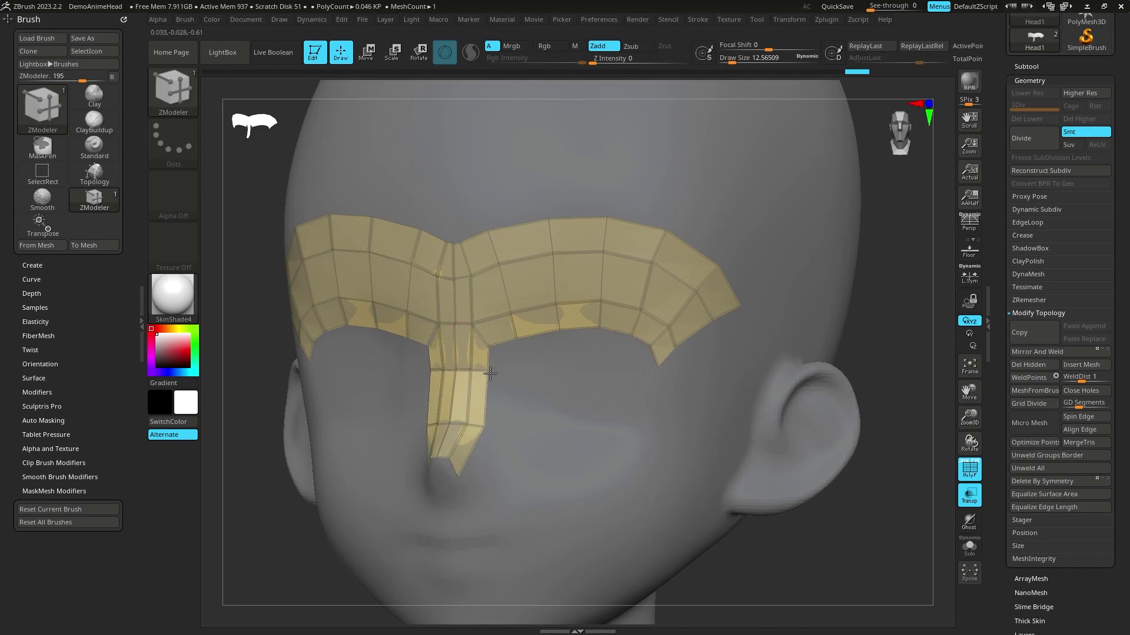
pyautogui.scroll(3, 488, 371)
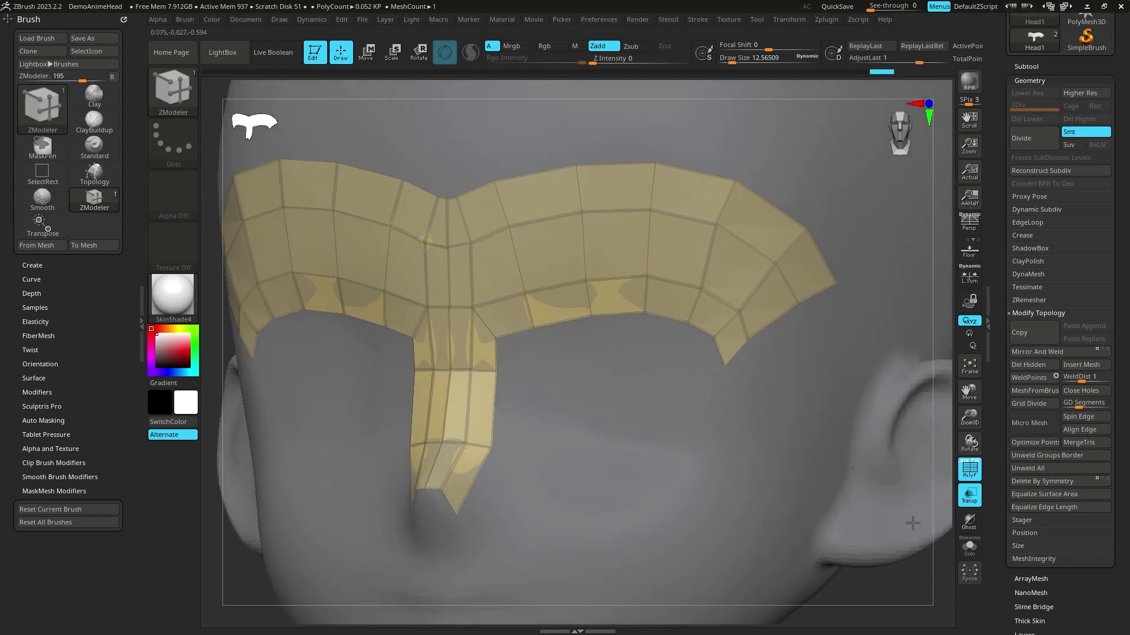
pyautogui.moveTo(453, 521); pyautogui.dragTo(462, 519)
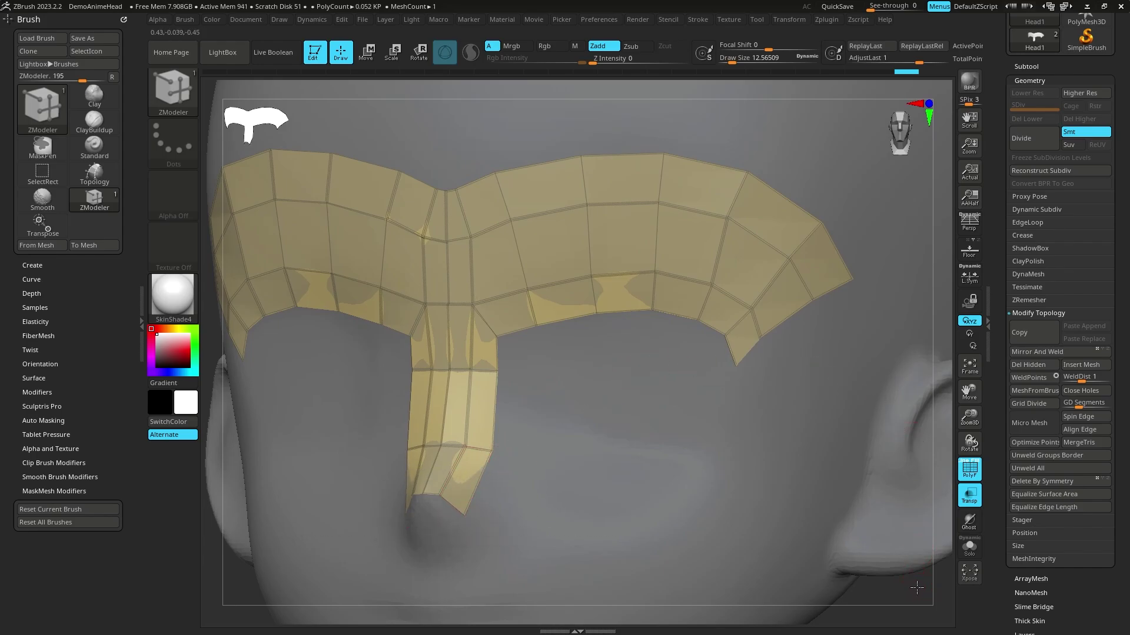
pyautogui.scroll(-3, 917, 587)
pyautogui.moveTo(900, 585); pyautogui.dragTo(875, 359, button='right')
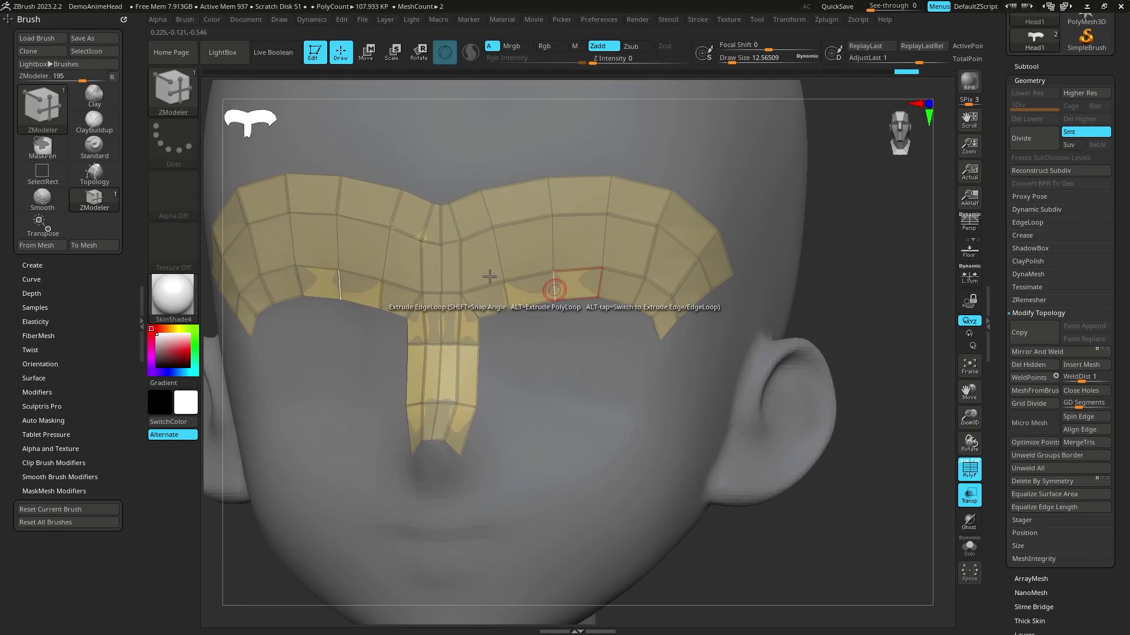
pyautogui.scroll(3, 752, 213)
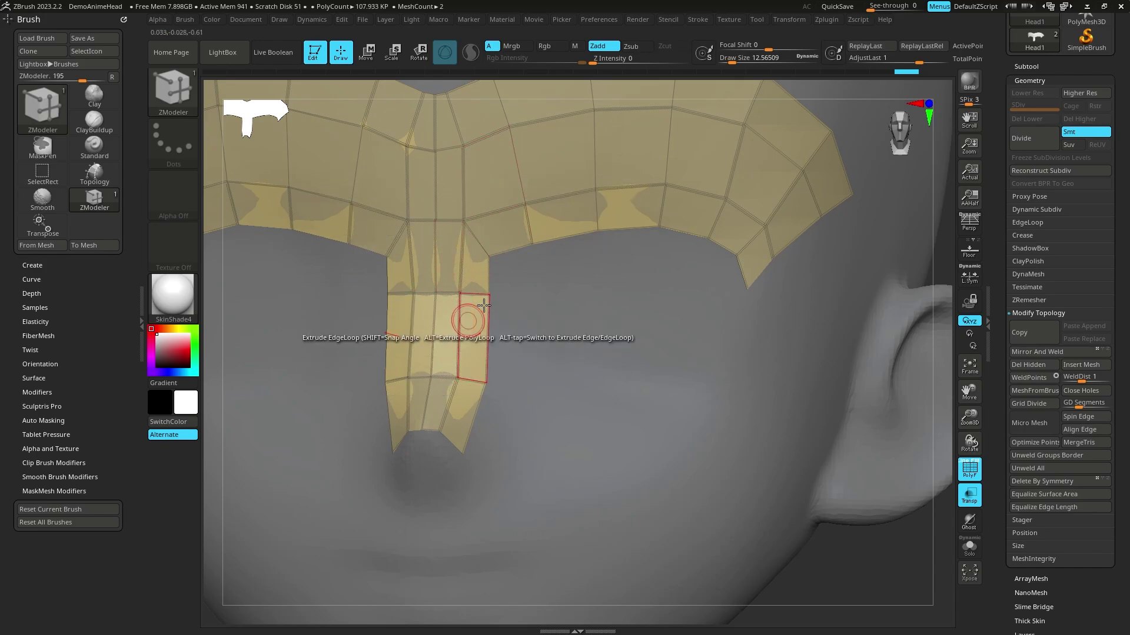
pyautogui.scroll(-2, 895, 560)
pyautogui.scroll(-2, 889, 431)
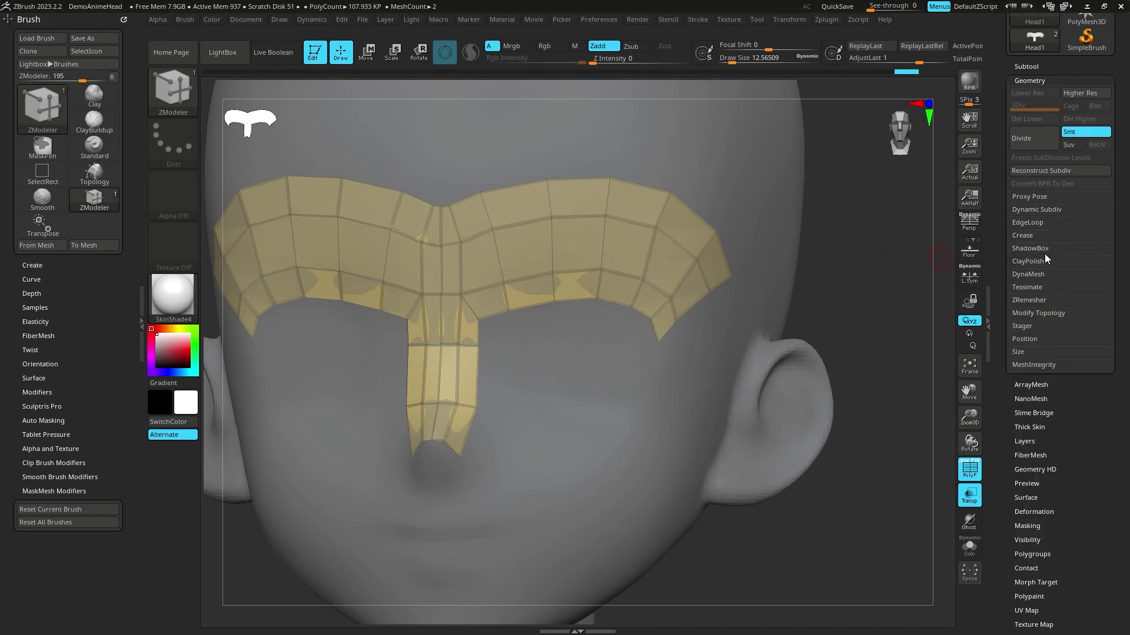
# Remove all creases from the brow mesh with UnCreaseAll and bring back the subtool list.
pyautogui.click(1042, 236)
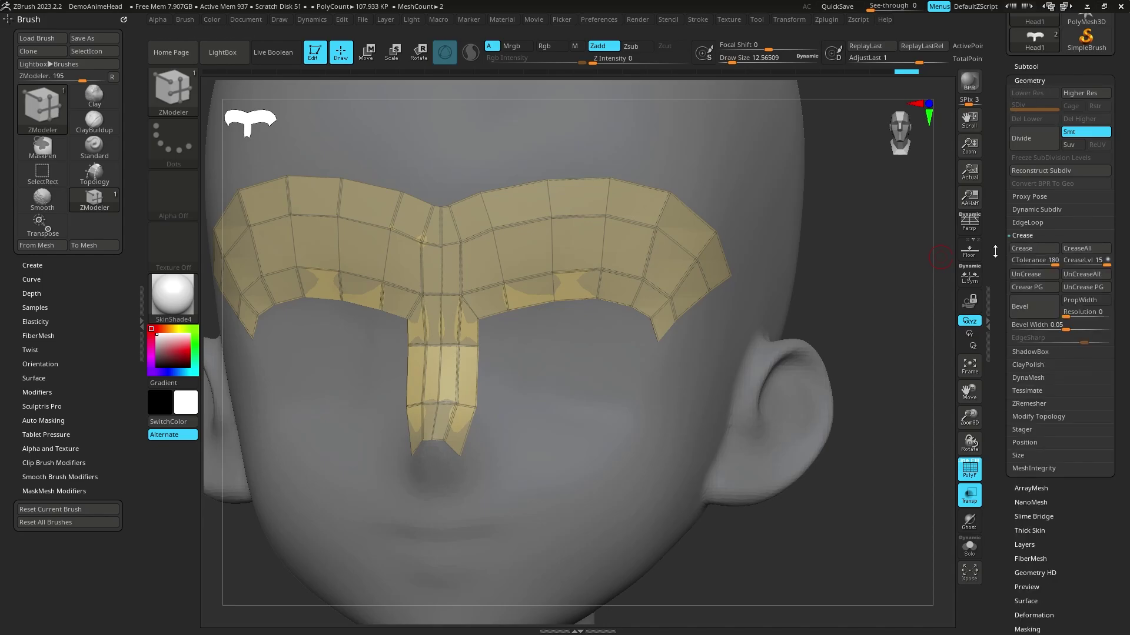
pyautogui.click(1086, 280)
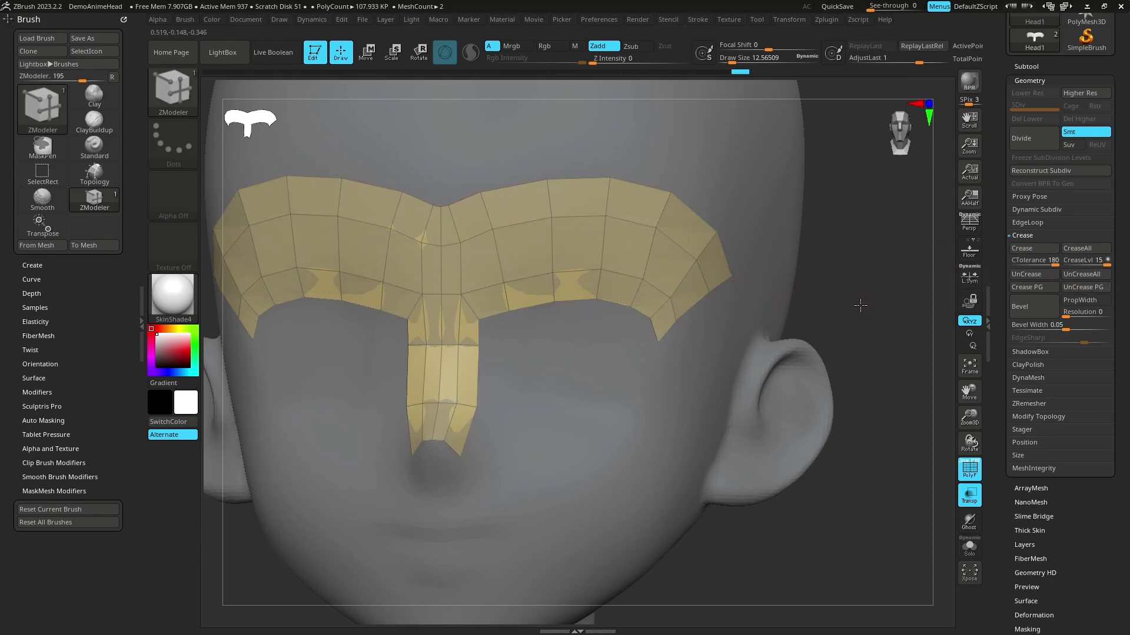
pyautogui.moveTo(862, 305); pyautogui.dragTo(865, 305)
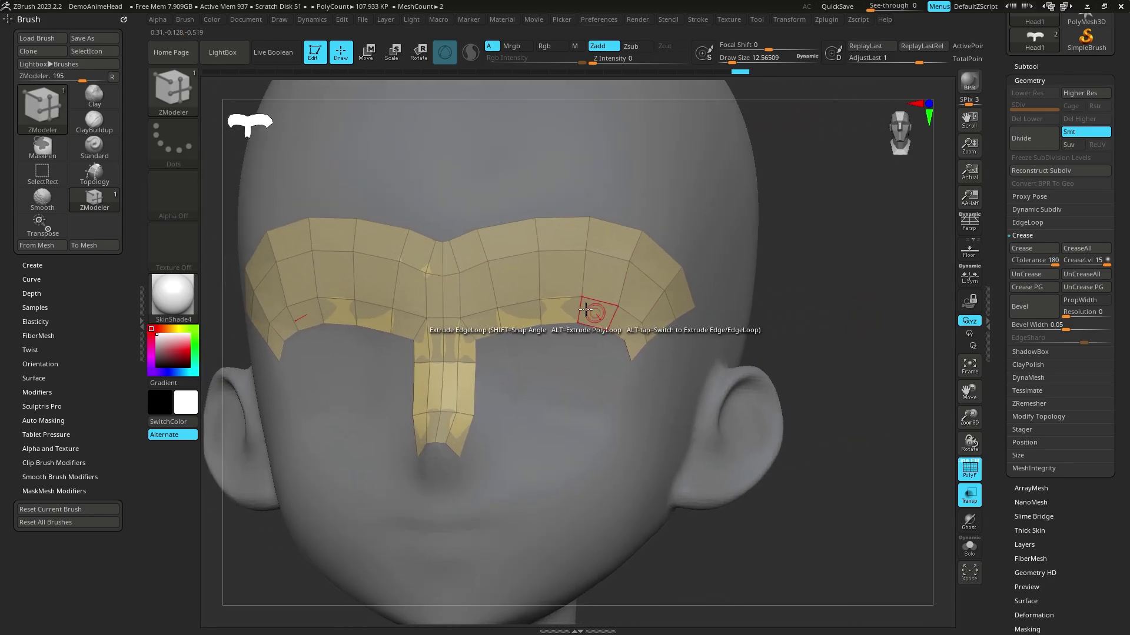
pyautogui.moveTo(776, 340); pyautogui.dragTo(882, 323)
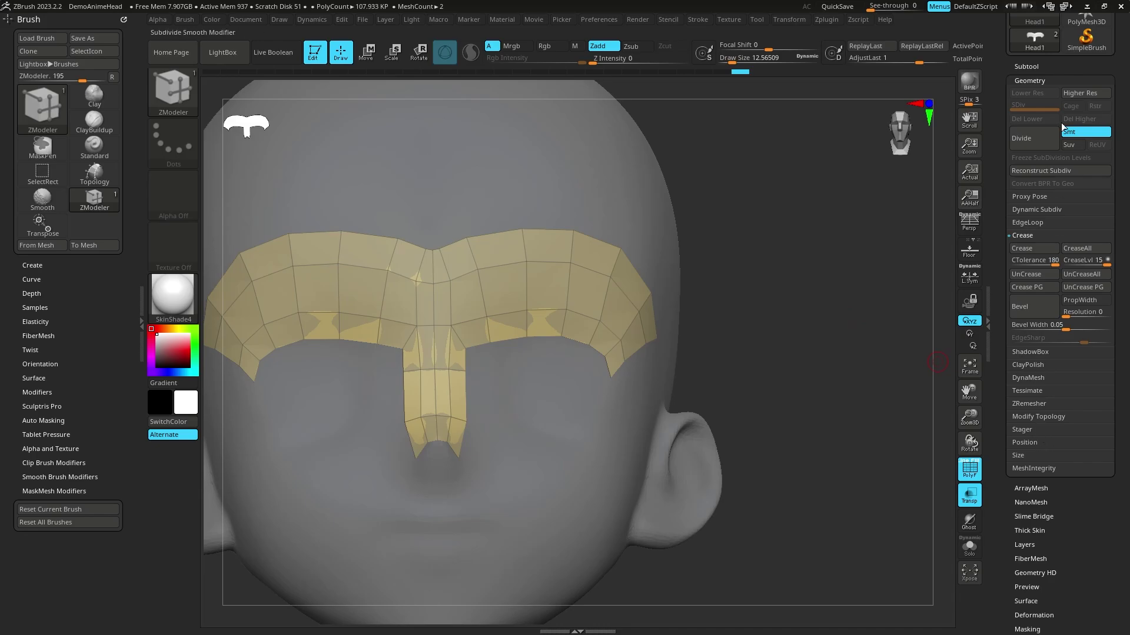
pyautogui.click(1027, 66)
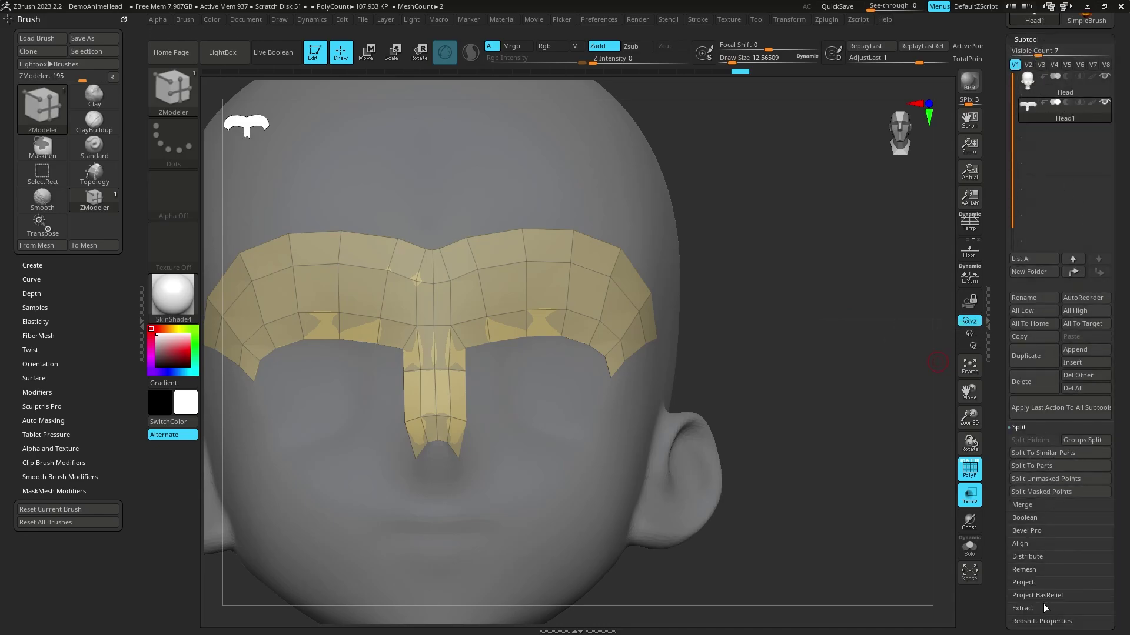
# Project the brow band onto the head with ProjectAll at distance 0.02, orbiting to check the fit.
pyautogui.click(1033, 584)
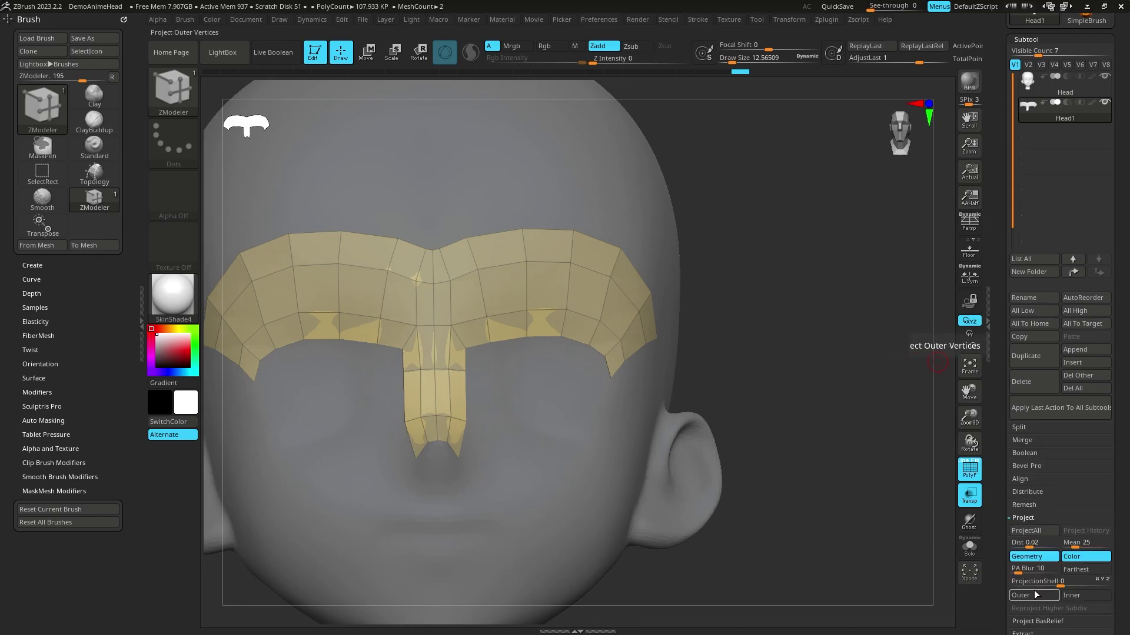
pyautogui.click(1043, 529)
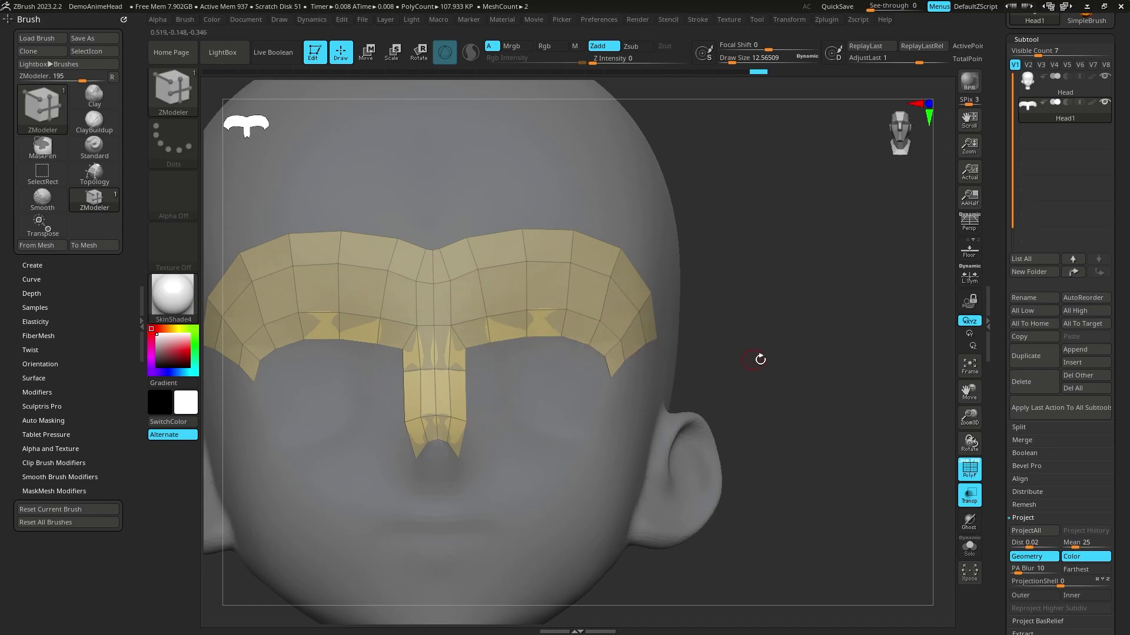
pyautogui.moveTo(759, 361); pyautogui.dragTo(771, 381)
pyautogui.moveTo(853, 528)
pyautogui.mouseDown()
pyautogui.moveTo(805, 525)
pyautogui.moveTo(827, 469)
pyautogui.moveTo(815, 386)
pyautogui.moveTo(866, 337)
pyautogui.mouseUp()
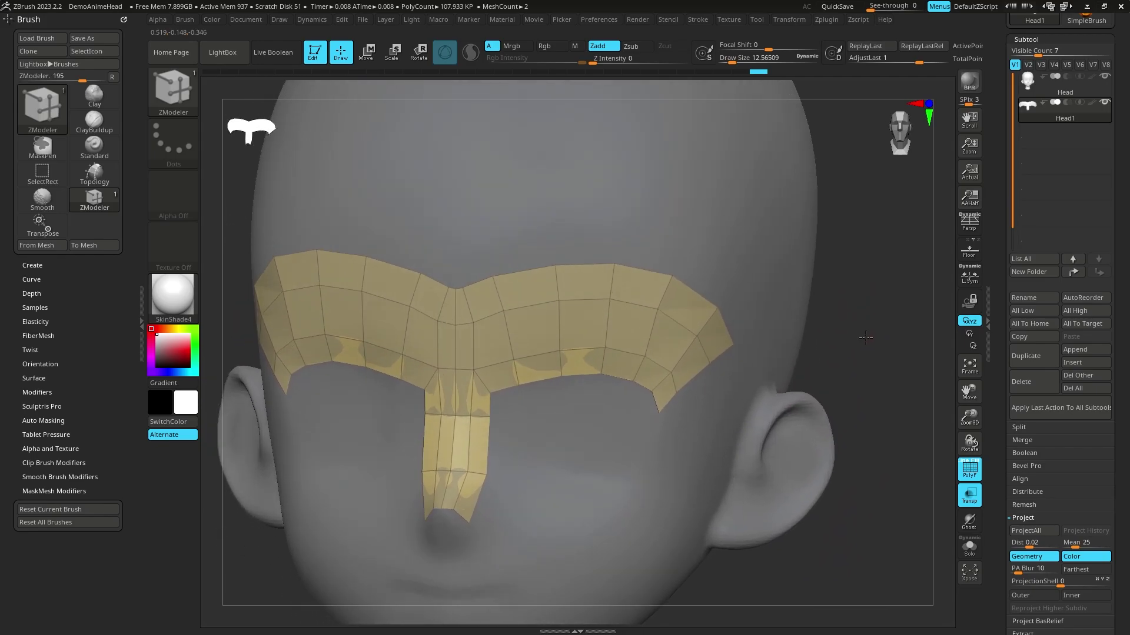
# Turn on Dynamic subdivision for the brow band under Geometry > Dynamic Subdiv.
pyautogui.click(1043, 37)
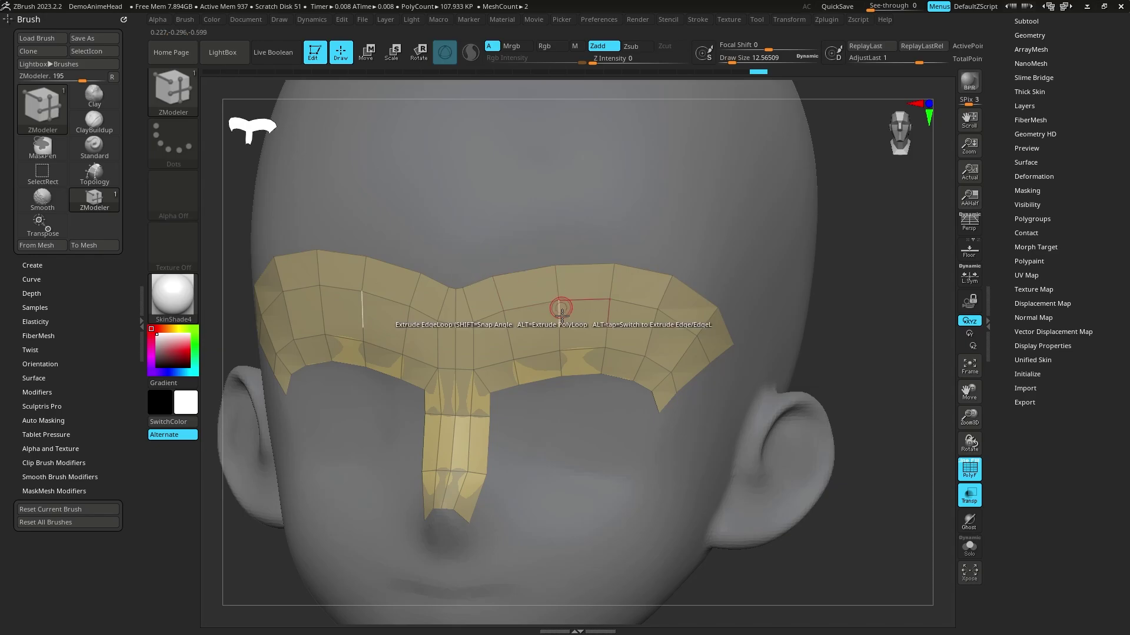
pyautogui.scroll(5, 1066, 92)
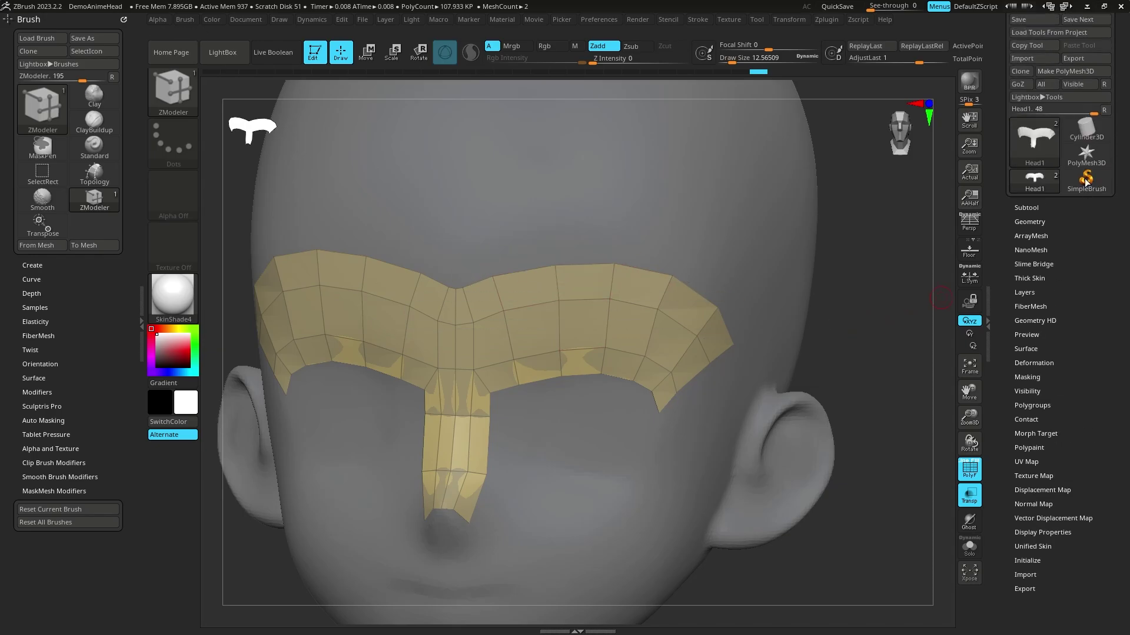
pyautogui.click(1028, 222)
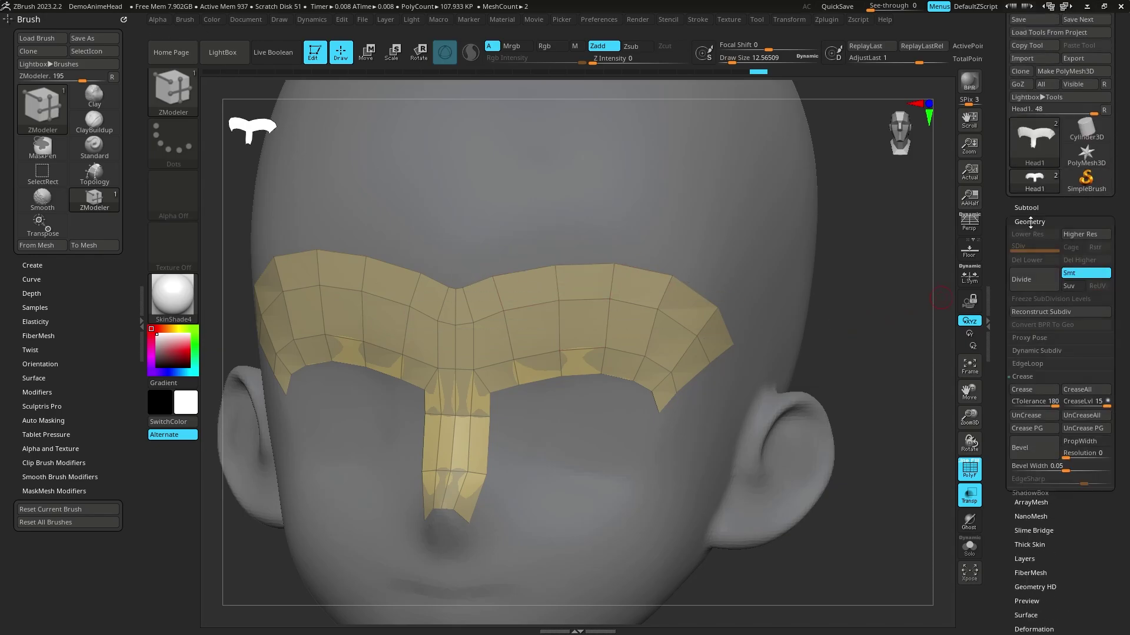
pyautogui.click(1030, 352)
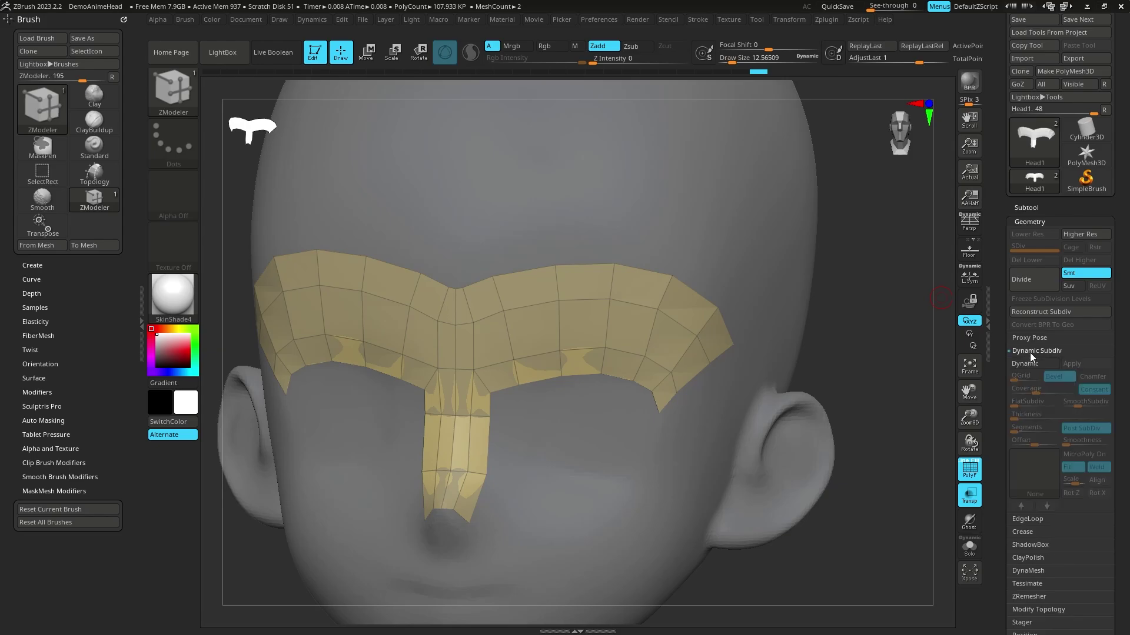
pyautogui.click(1026, 365)
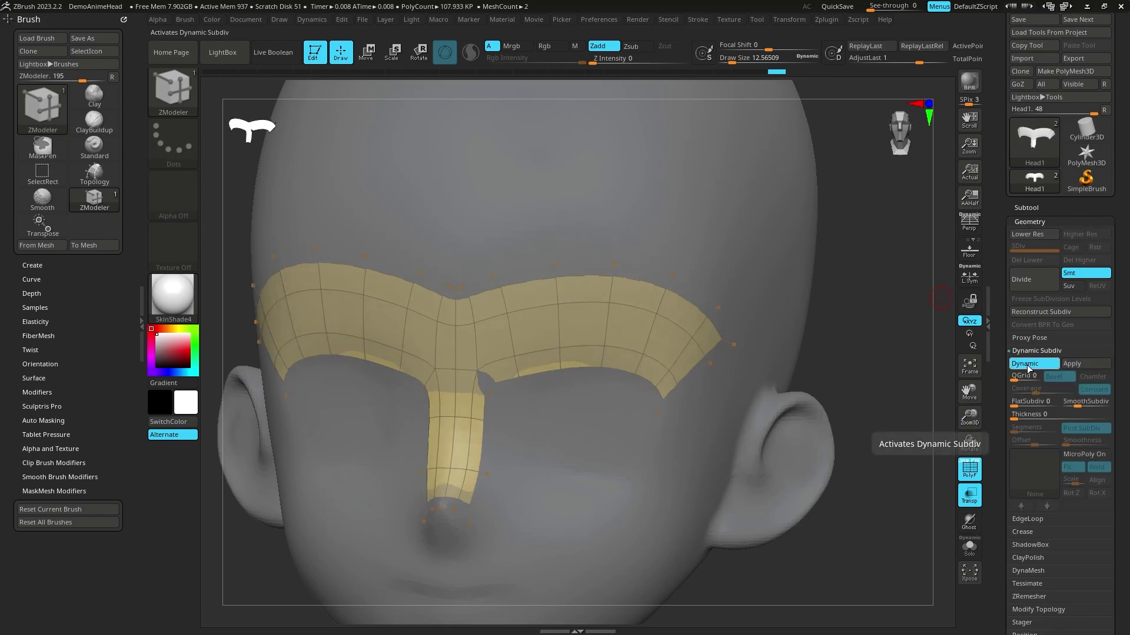
pyautogui.moveTo(946, 362); pyautogui.dragTo(1013, 385)
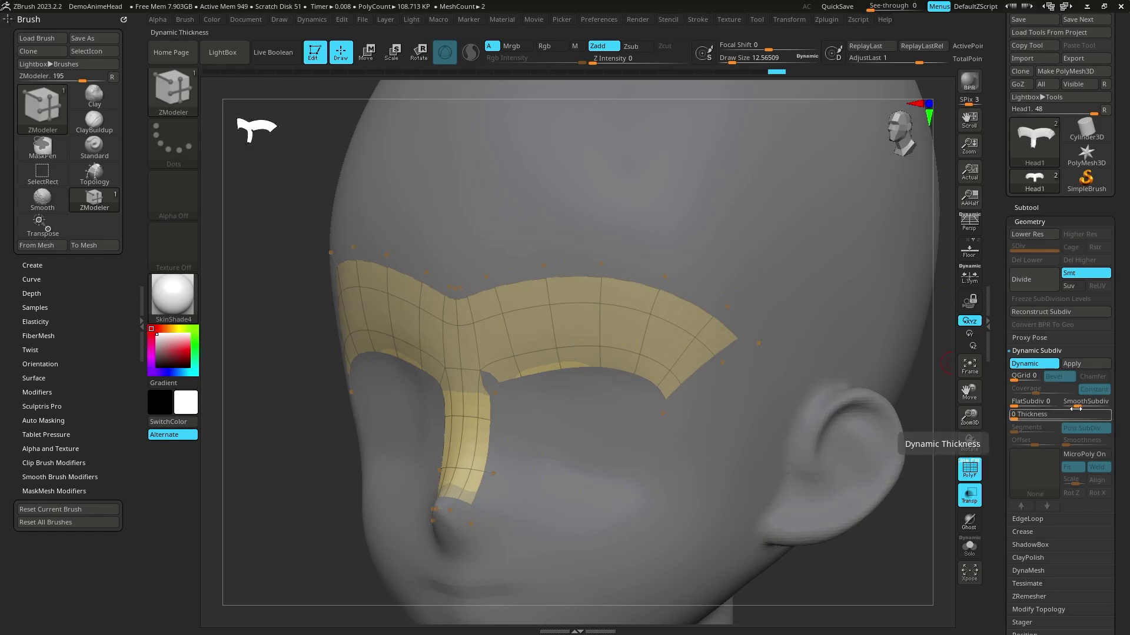
# Set SmoothSubdiv to 0 and give the brow band a dynamic thickness of 0.02371.
pyautogui.moveTo(1075, 407); pyautogui.dragTo(1070, 407)
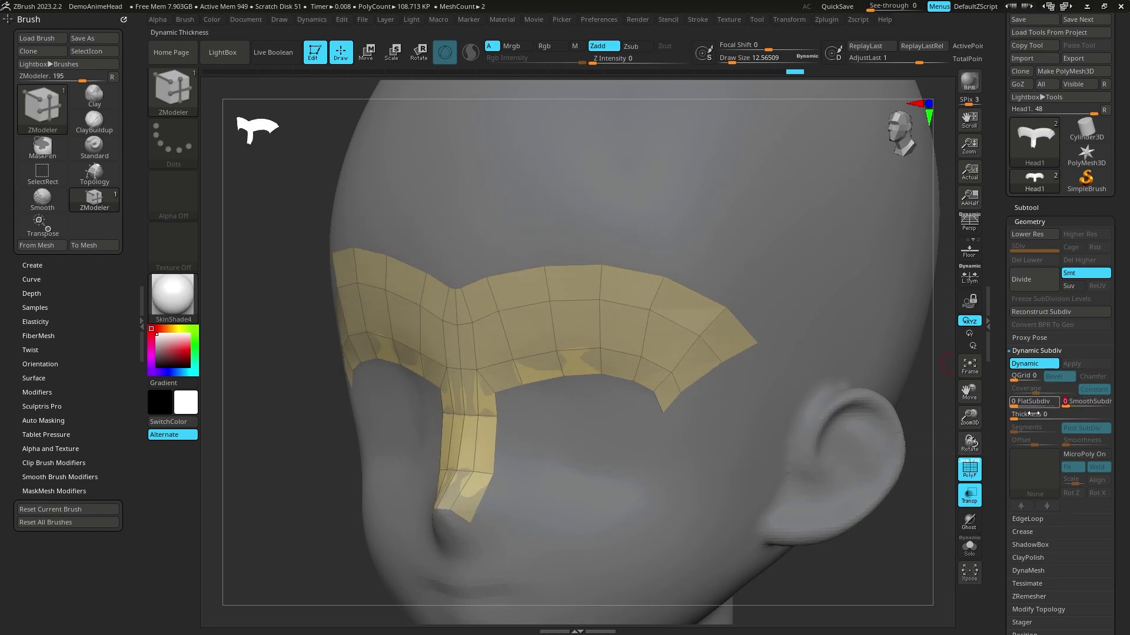
pyautogui.moveTo(909, 558); pyautogui.dragTo(856, 553)
pyautogui.moveTo(1022, 419); pyautogui.dragTo(1047, 415)
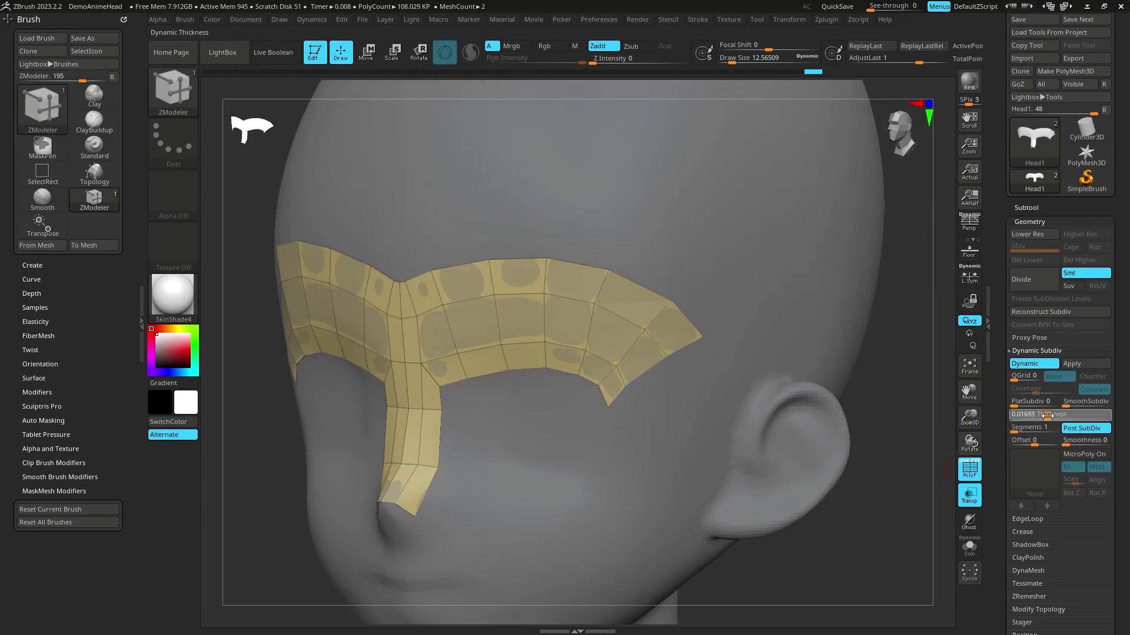
pyautogui.moveTo(832, 605); pyautogui.dragTo(819, 610)
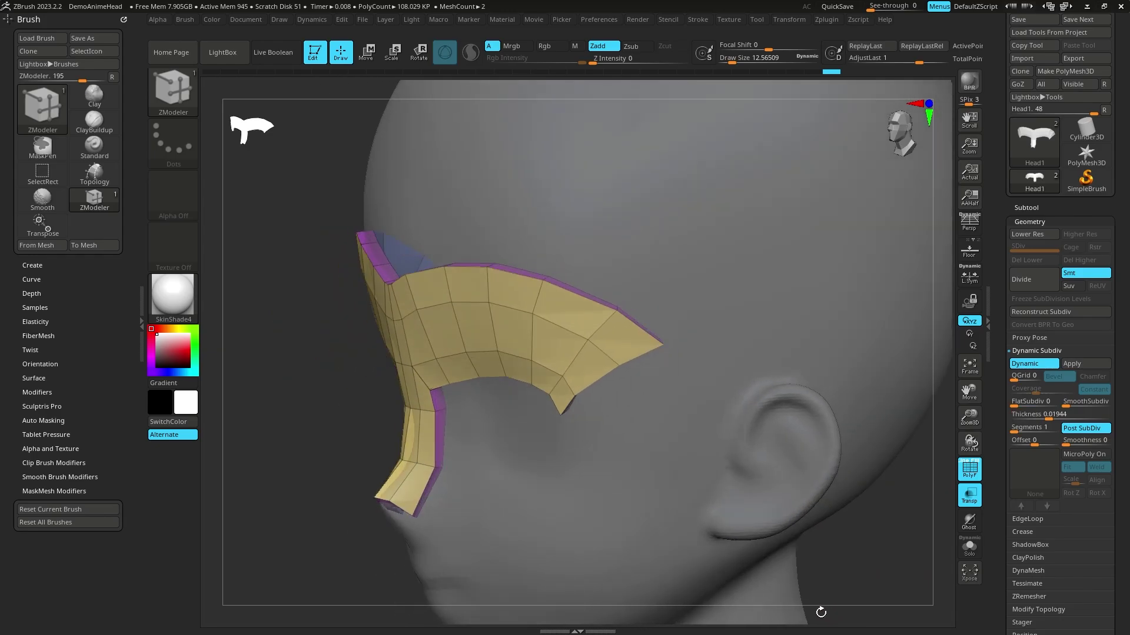
pyautogui.click(1059, 415)
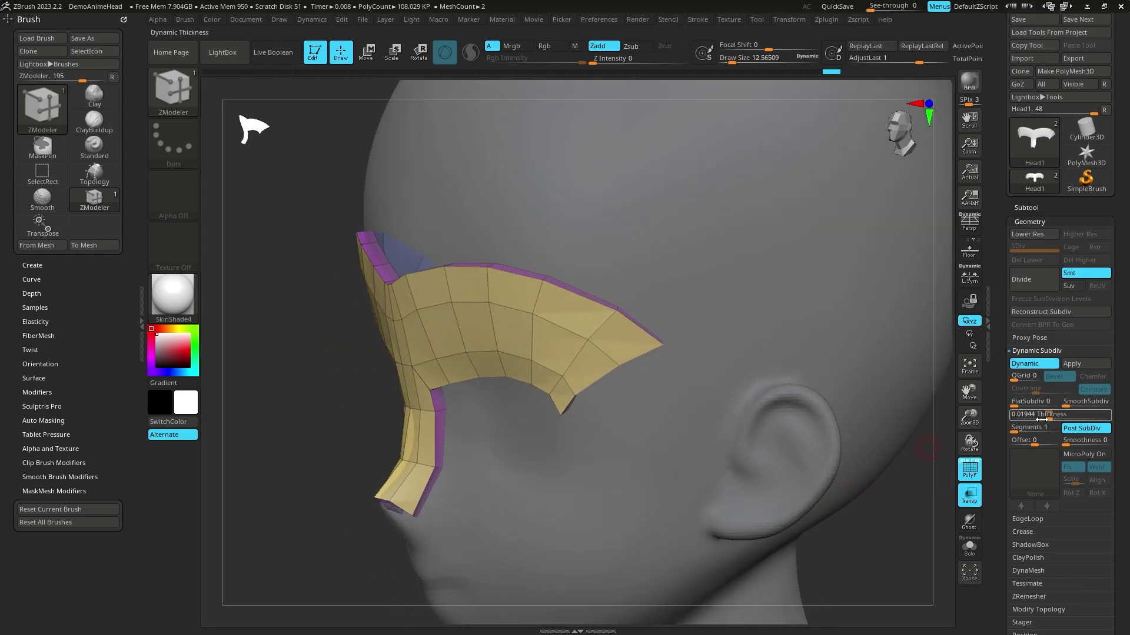
pyautogui.write('0.00371')
pyautogui.press('Return')
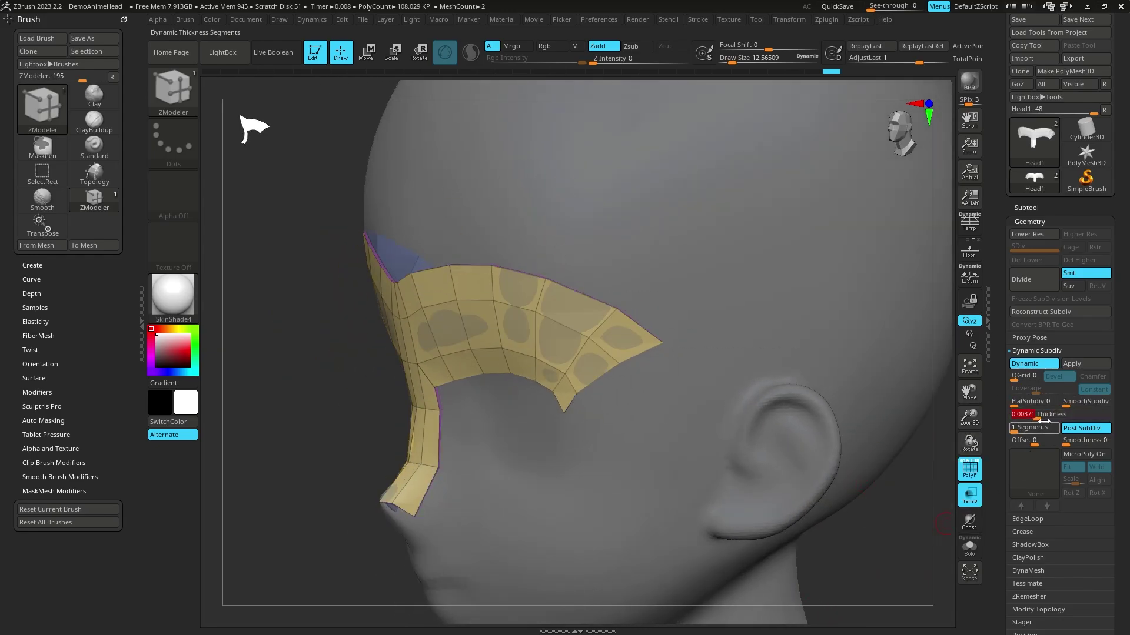
pyautogui.moveTo(1043, 420); pyautogui.dragTo(1042, 415)
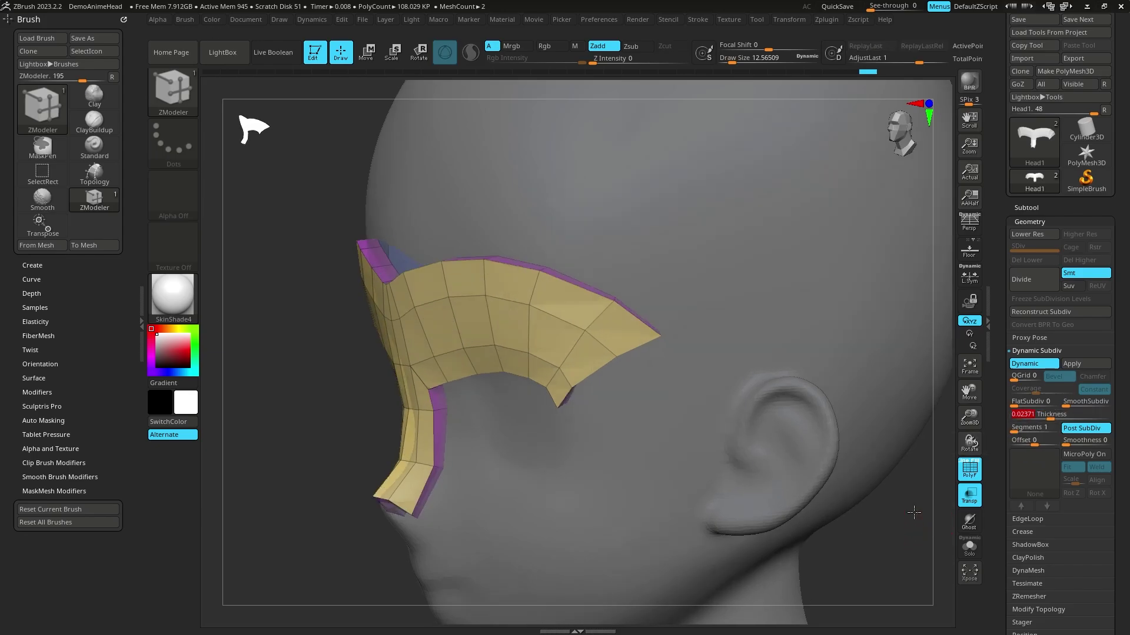
# Set the dynamic thickness Offset to 100 and orbit to check the brow band.
pyautogui.moveTo(970, 441); pyautogui.dragTo(947, 442)
pyautogui.click(1041, 445)
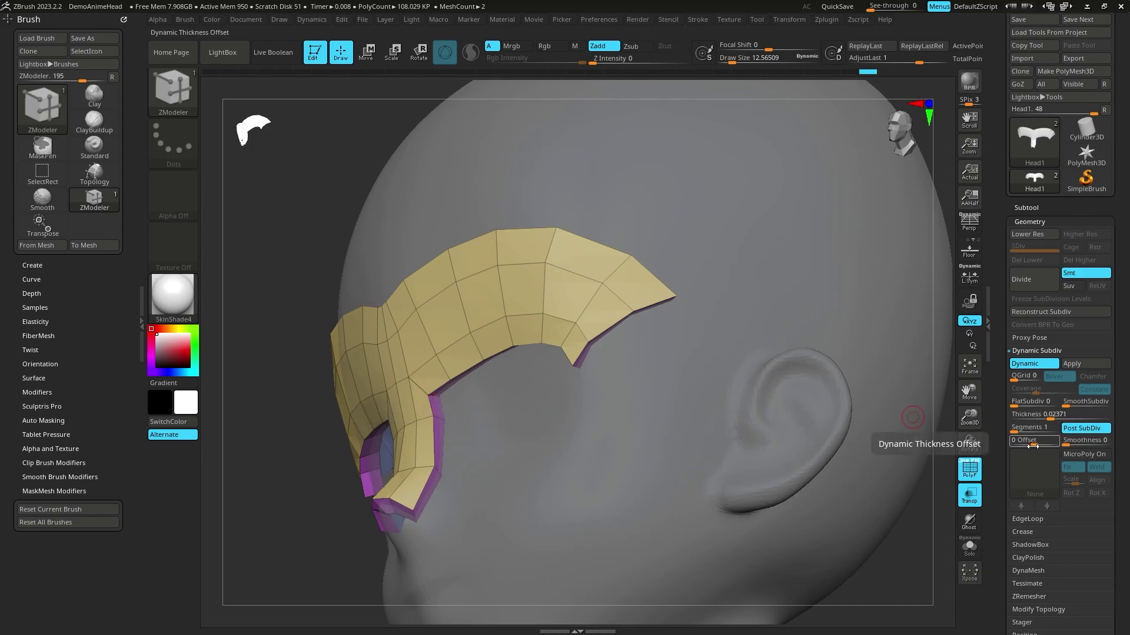
pyautogui.write('-100')
pyautogui.moveTo(1034, 446); pyautogui.dragTo(1010, 446)
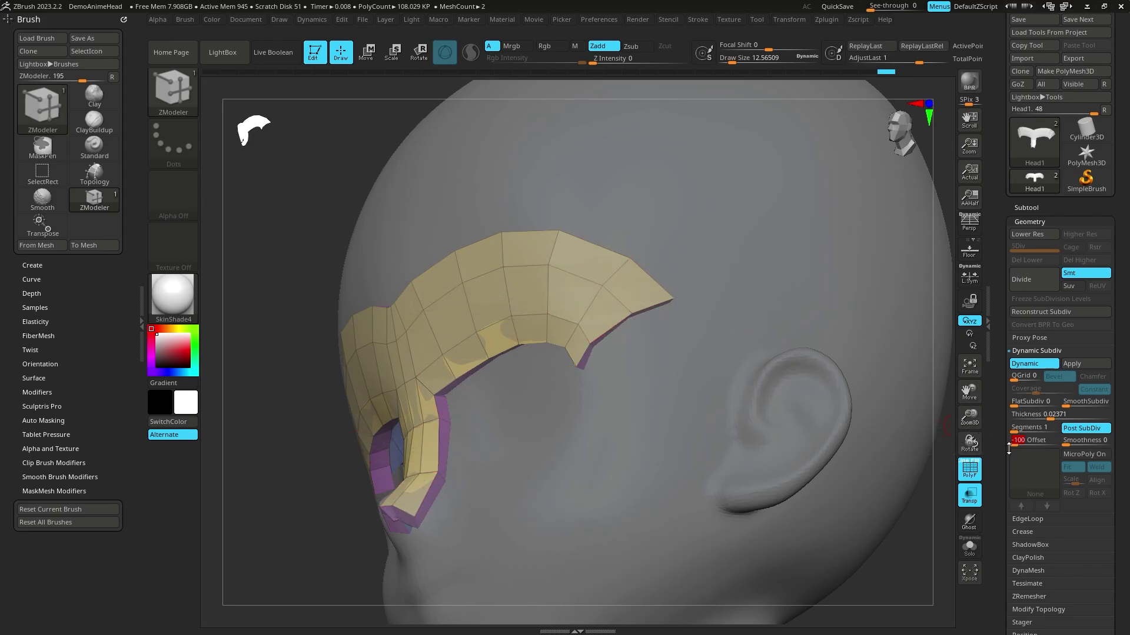
pyautogui.moveTo(1009, 445); pyautogui.dragTo(1041, 446)
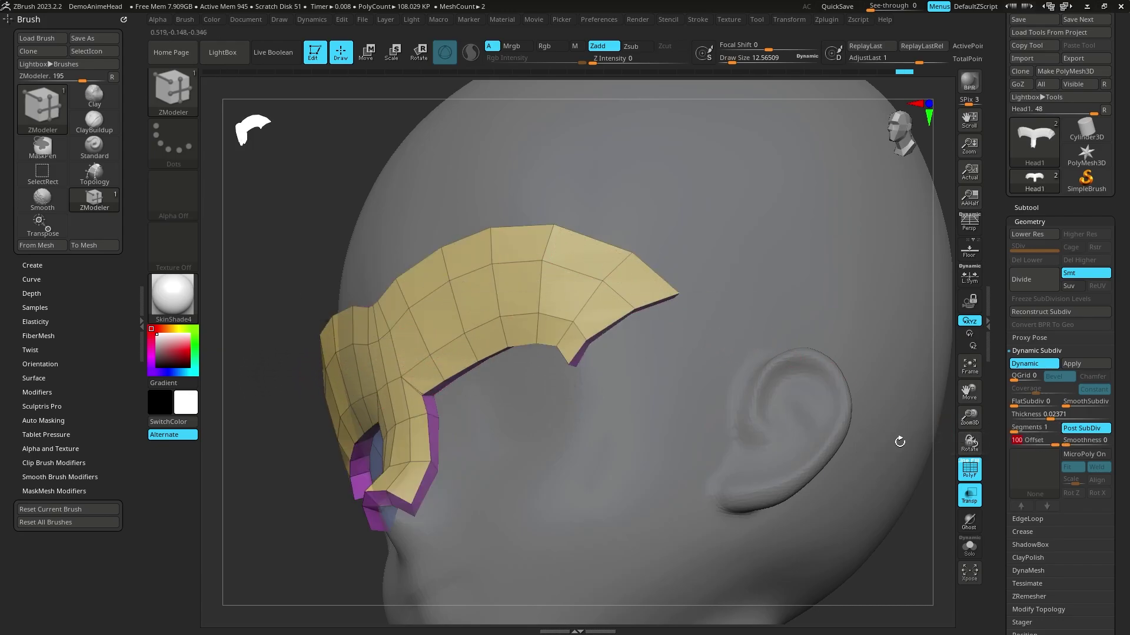
pyautogui.moveTo(917, 566)
pyautogui.mouseDown()
pyautogui.moveTo(859, 466)
pyautogui.moveTo(847, 358)
pyautogui.moveTo(855, 376)
pyautogui.mouseUp()
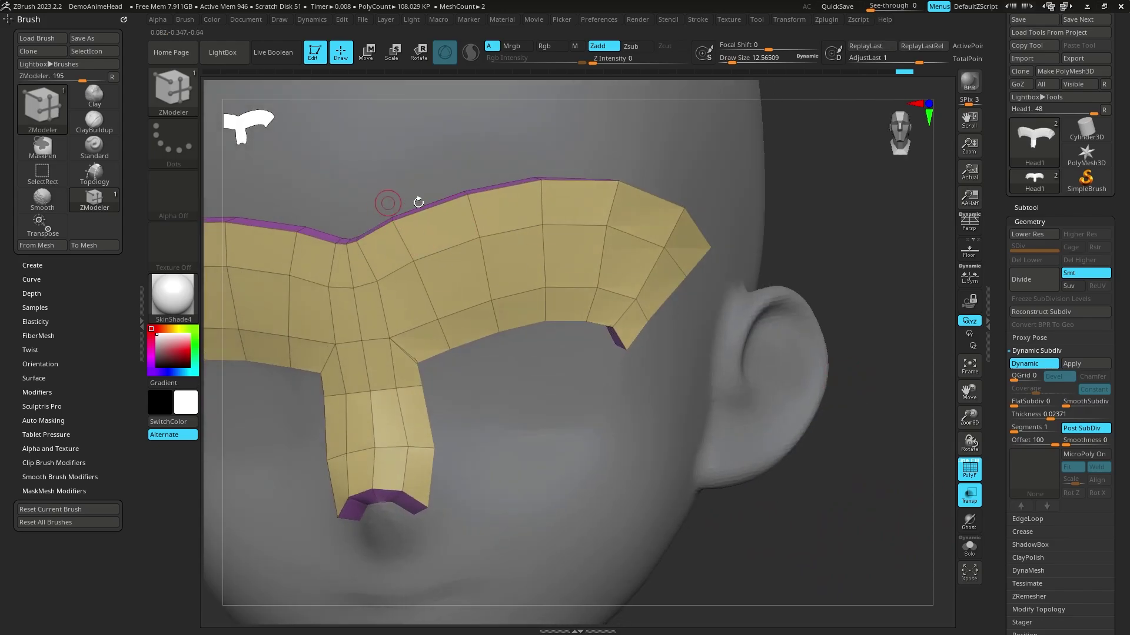
# Extrude the brow band's whole top edge loop upward, then undo it.
pyautogui.keyDown('alt'); pyautogui.moveTo(799, 222); pyautogui.dragTo(871, 360); pyautogui.keyUp('alt')
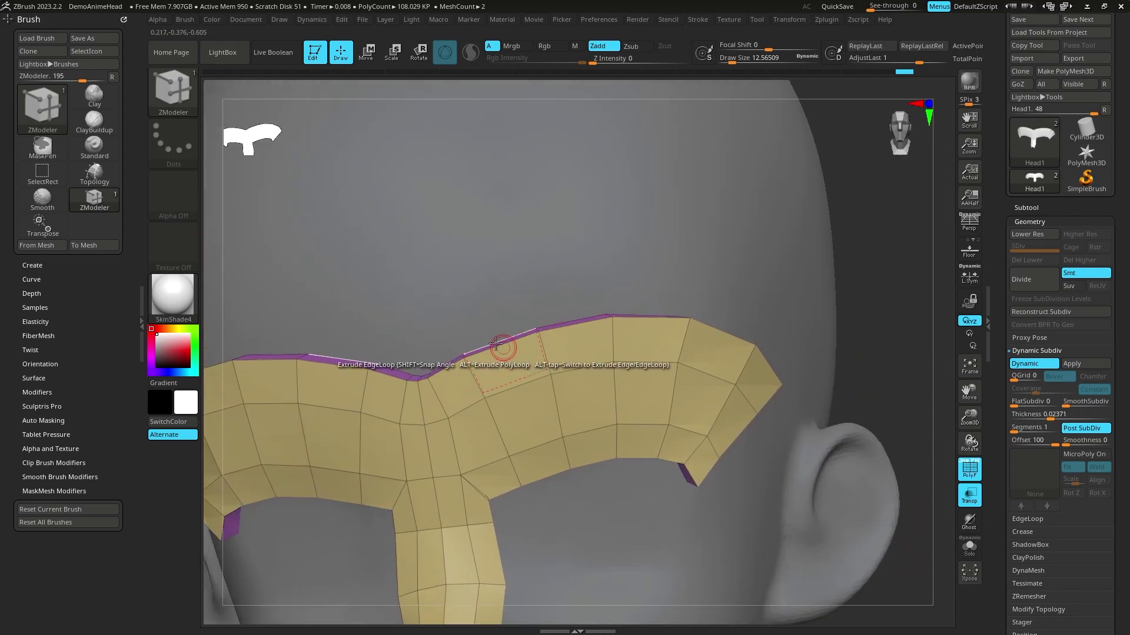
pyautogui.moveTo(840, 295); pyautogui.dragTo(895, 285)
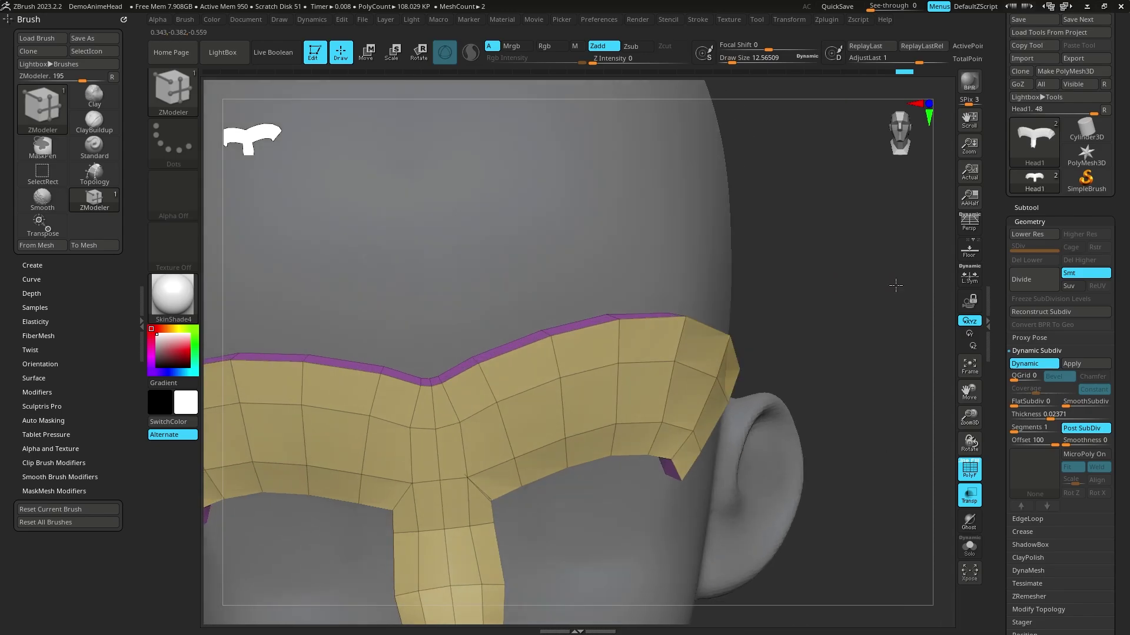
pyautogui.moveTo(512, 349); pyautogui.dragTo(507, 327)
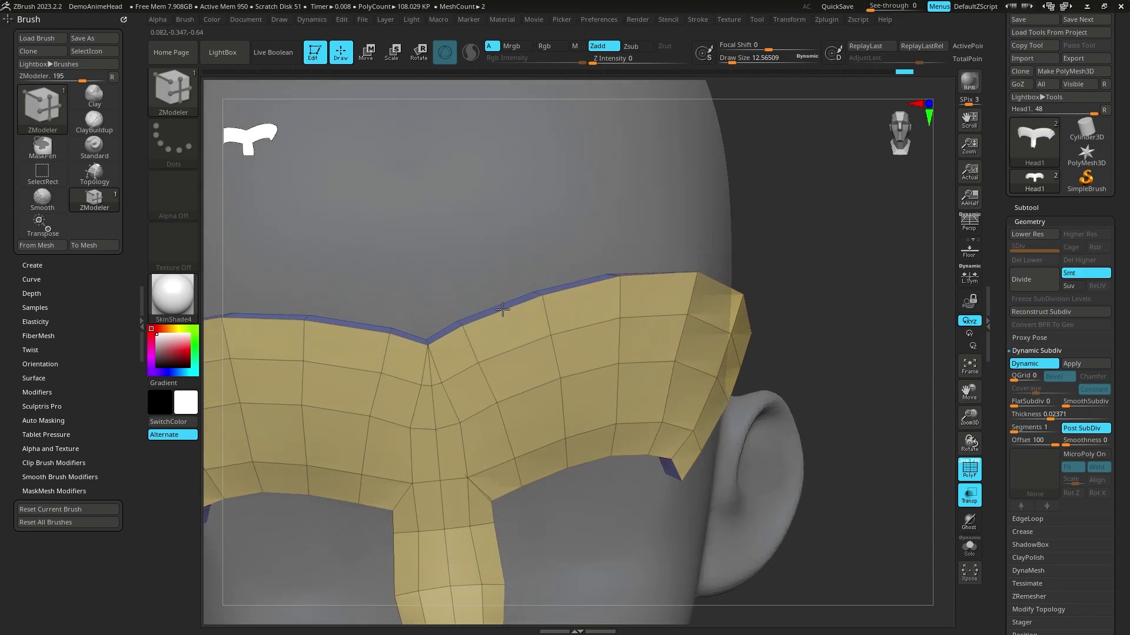
pyautogui.hotkey('ctrl', 'z')
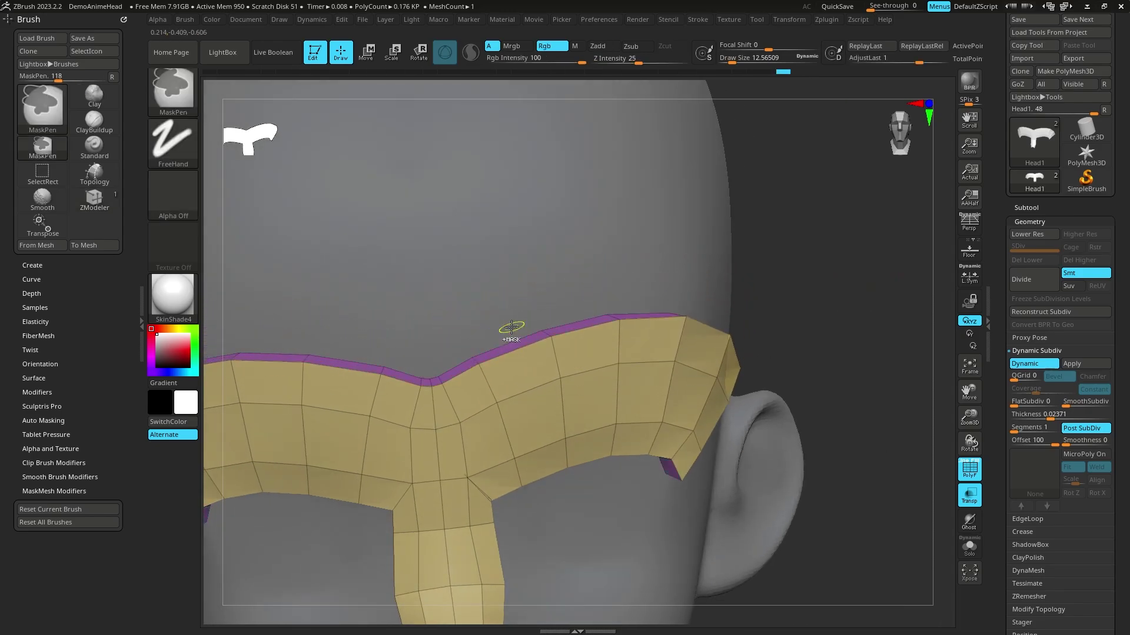
# Extrude single top edges upward into two strips and pull them higher.
pyautogui.press('alt')
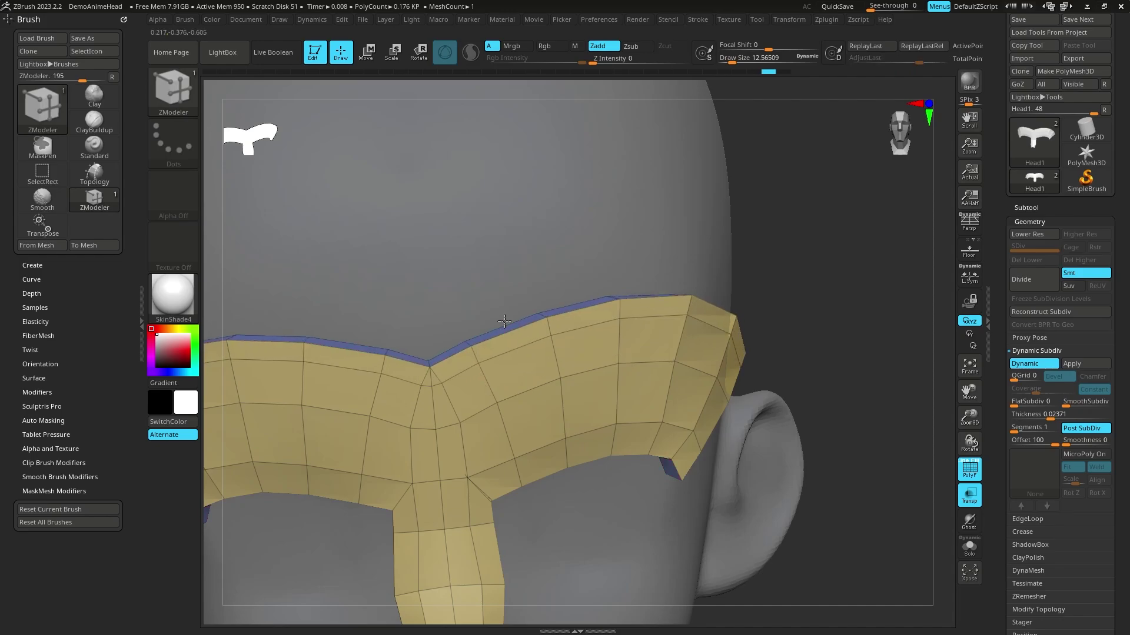
pyautogui.moveTo(506, 340)
pyautogui.mouseDown()
pyautogui.moveTo(503, 281)
pyautogui.moveTo(652, 306)
pyautogui.mouseUp()
pyautogui.moveTo(577, 315); pyautogui.dragTo(509, 277)
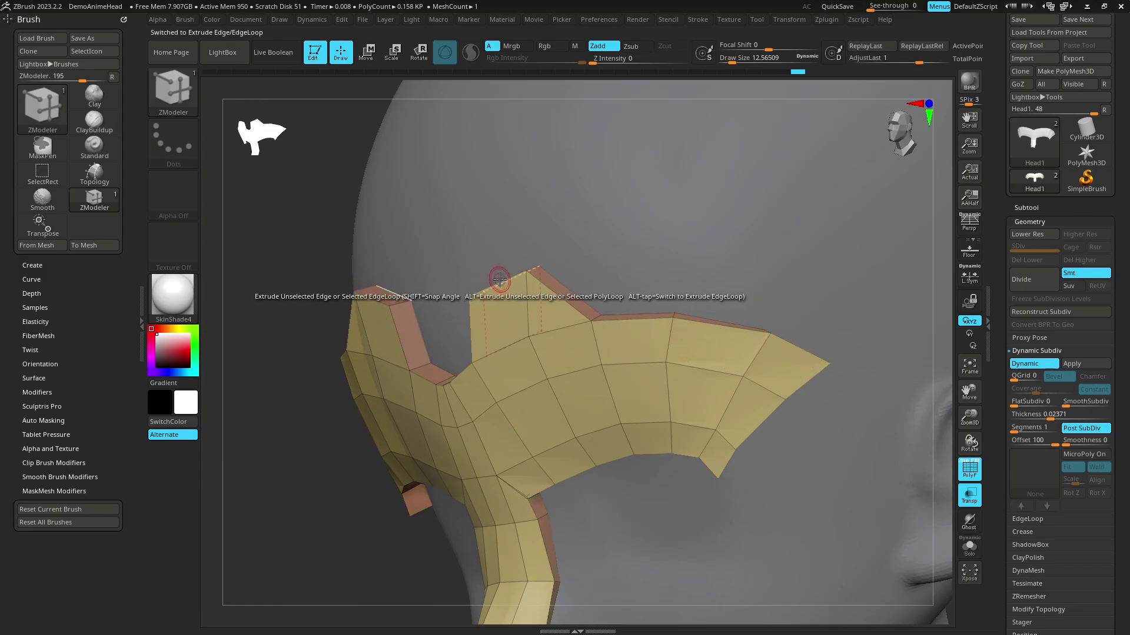
pyautogui.moveTo(512, 281); pyautogui.dragTo(503, 189)
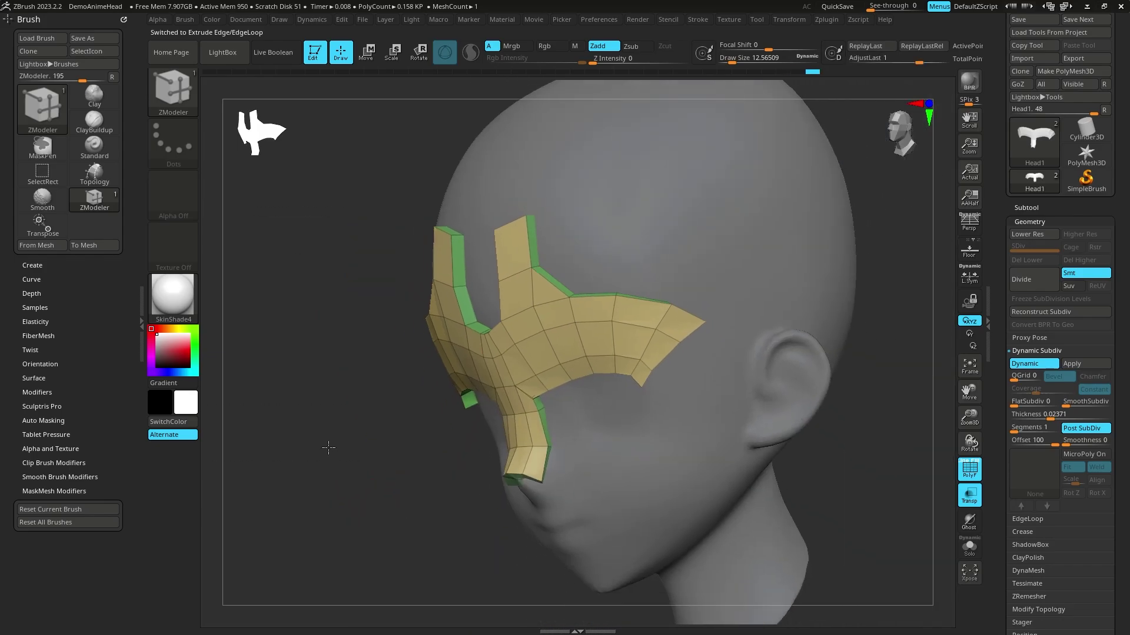
pyautogui.scroll(-5, 352, 419)
pyautogui.moveTo(351, 419)
pyautogui.mouseDown()
pyautogui.moveTo(873, 440)
pyautogui.moveTo(850, 406)
pyautogui.moveTo(829, 411)
pyautogui.moveTo(866, 410)
pyautogui.mouseUp()
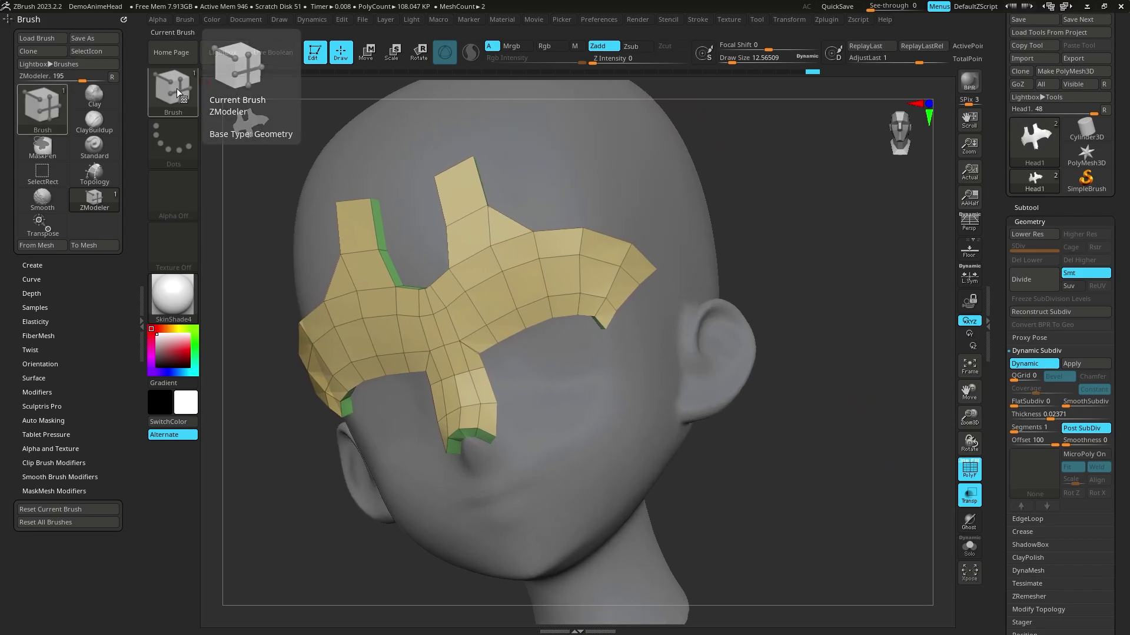
# Start saving the current ZModeler brush as a preset from the brush palette.
pyautogui.click(160, 90)
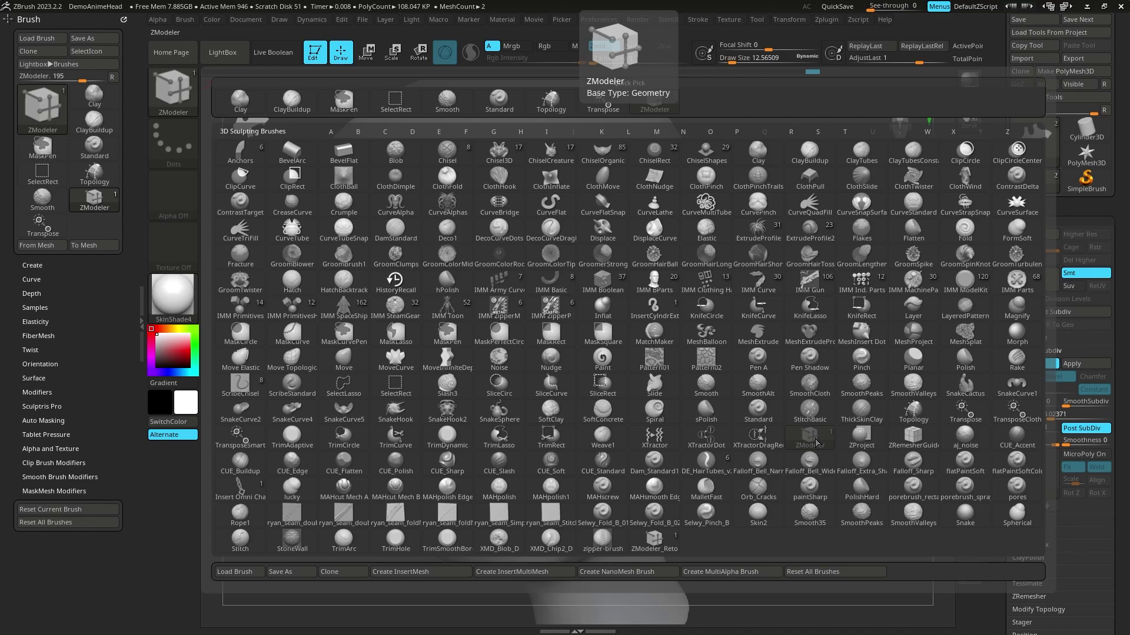
pyautogui.click(817, 442)
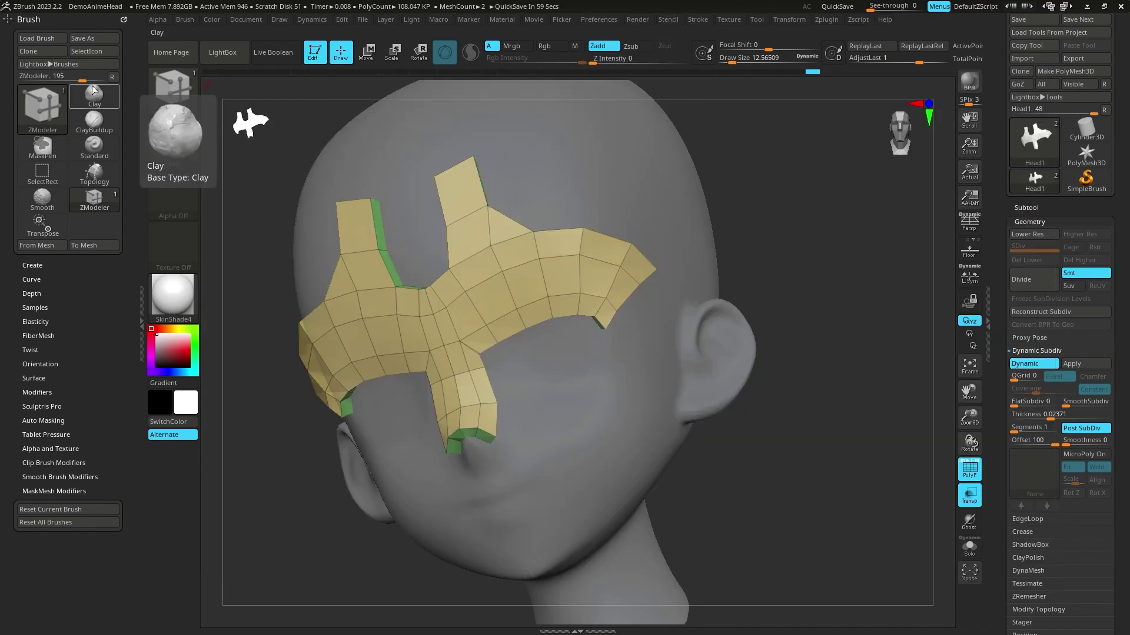
pyautogui.click(182, 91)
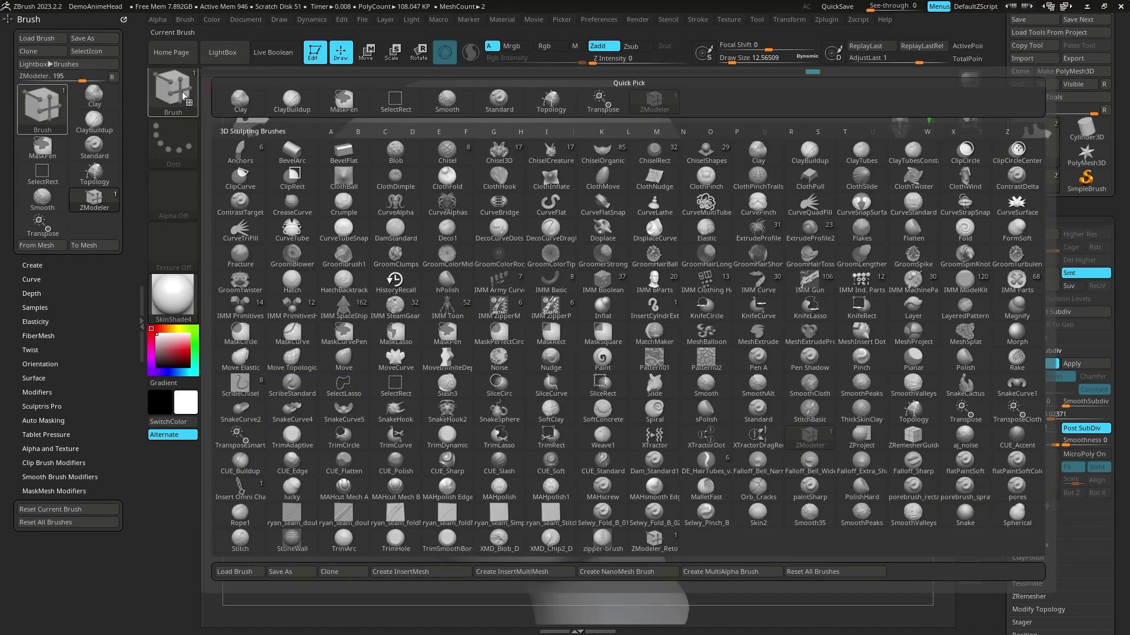
pyautogui.click(303, 572)
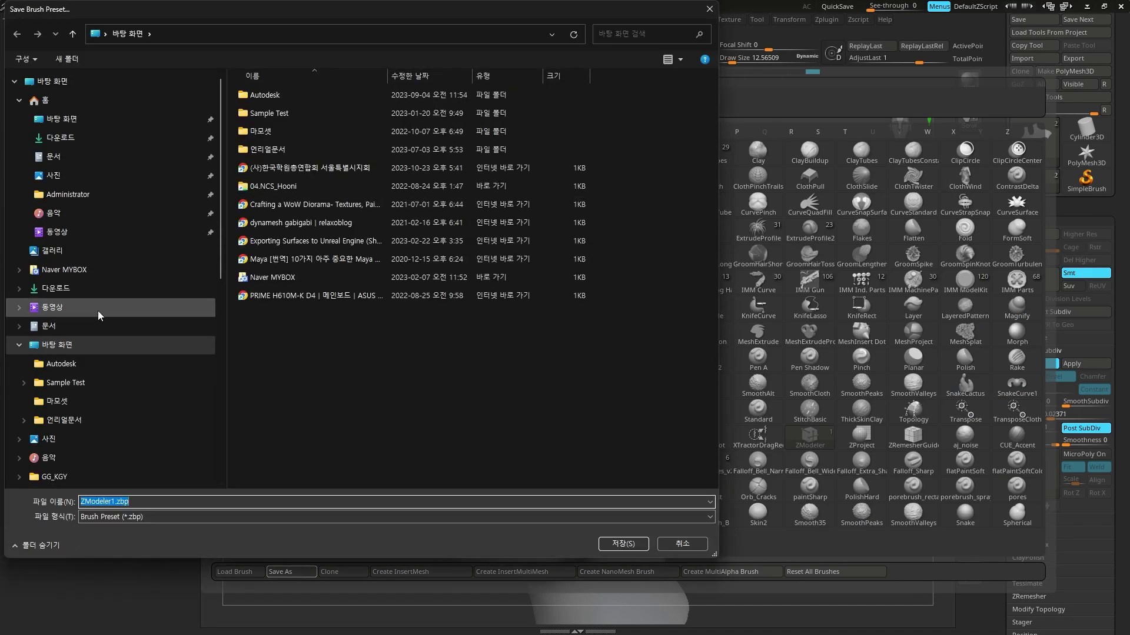
# Browse to C:/Program Files/Maxon ZBrush 2023/ZStartup/BrushPresets in the save dialog.
pyautogui.scroll(-5, 127, 439)
pyautogui.click(200, 229)
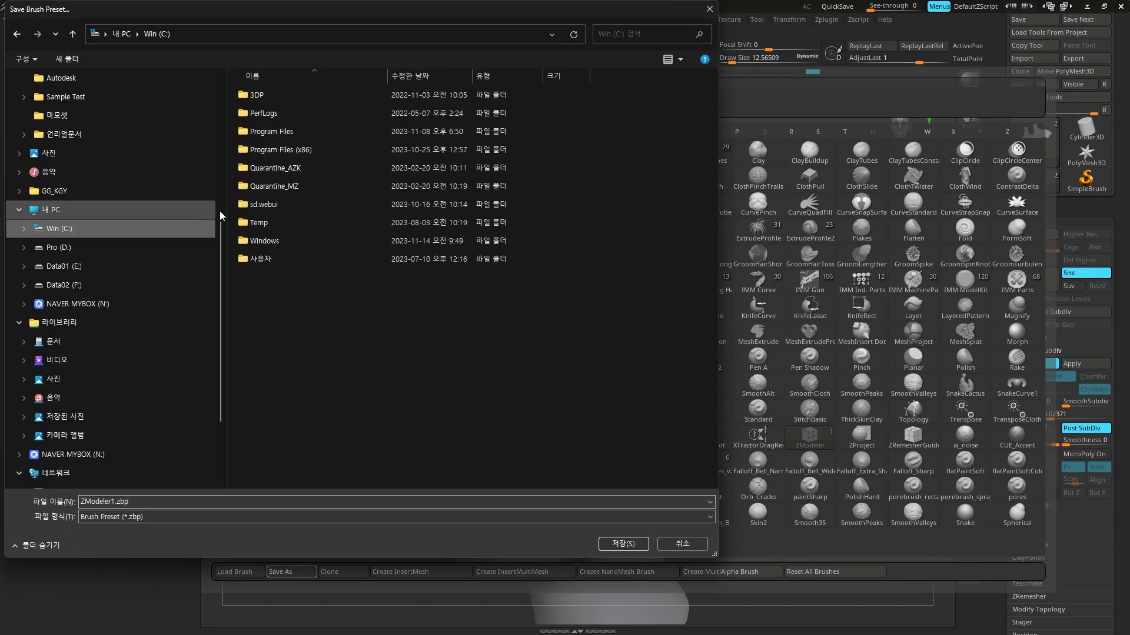
pyautogui.click(311, 133)
pyautogui.doubleClick(311, 133)
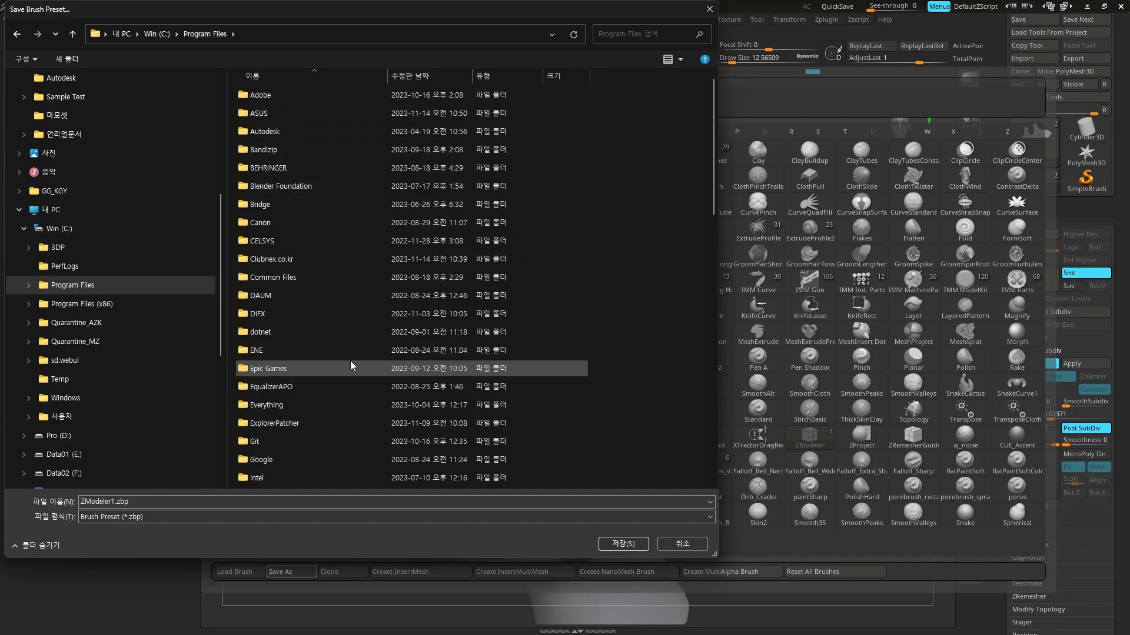
pyautogui.scroll(-5, 347, 365)
pyautogui.scroll(5, 347, 365)
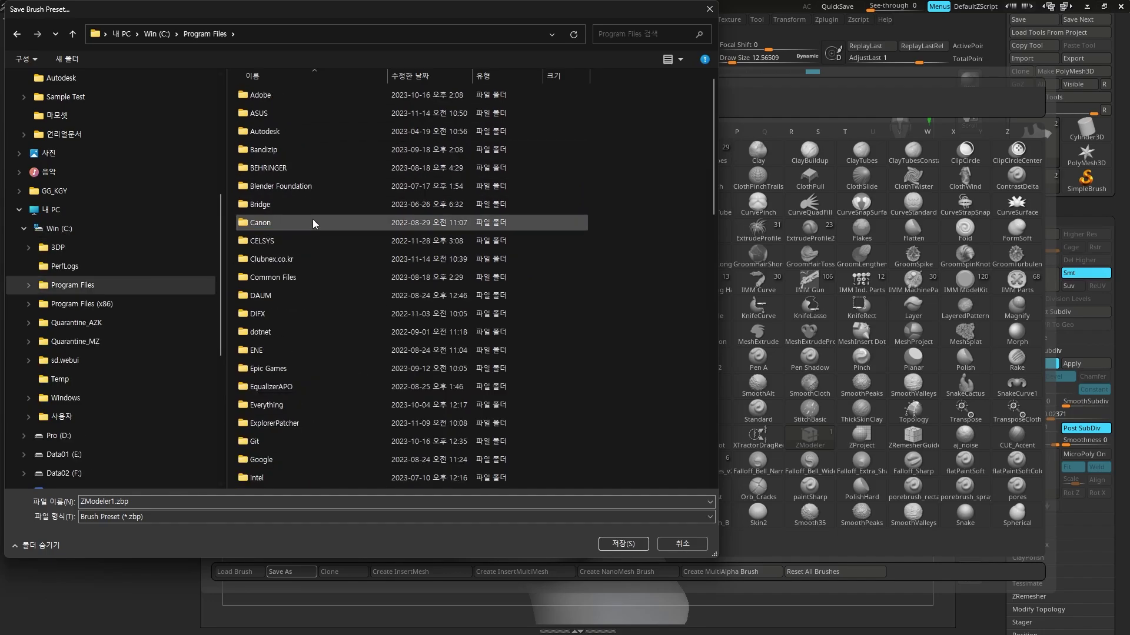
pyautogui.scroll(-8, 297, 132)
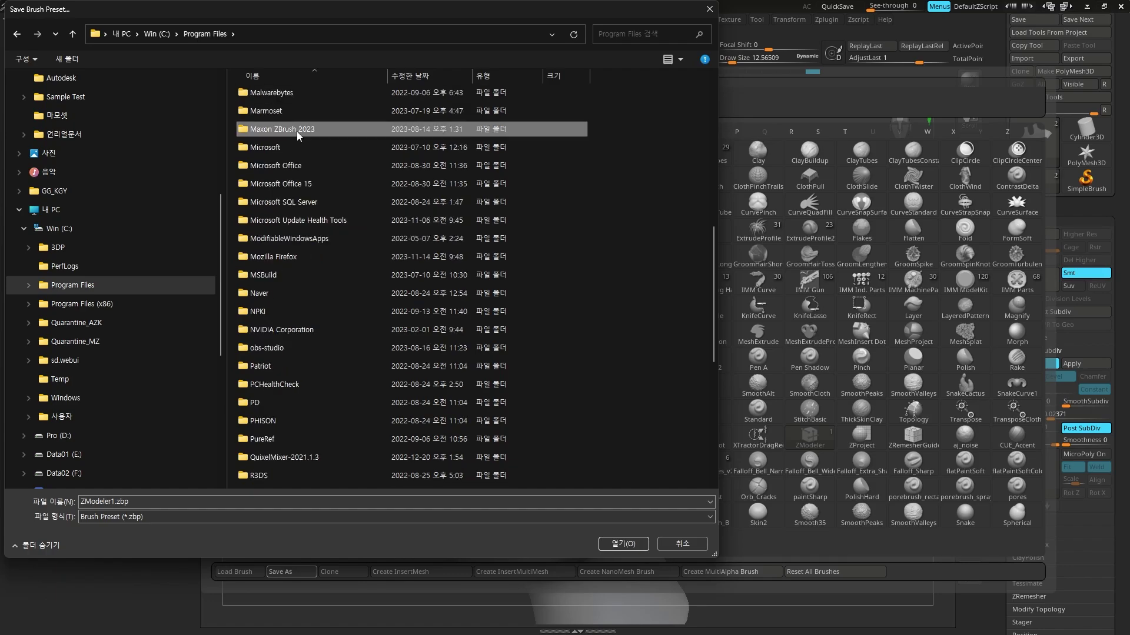
pyautogui.doubleClick(297, 132)
pyautogui.scroll(-5, 320, 242)
pyautogui.scroll(-1, 319, 246)
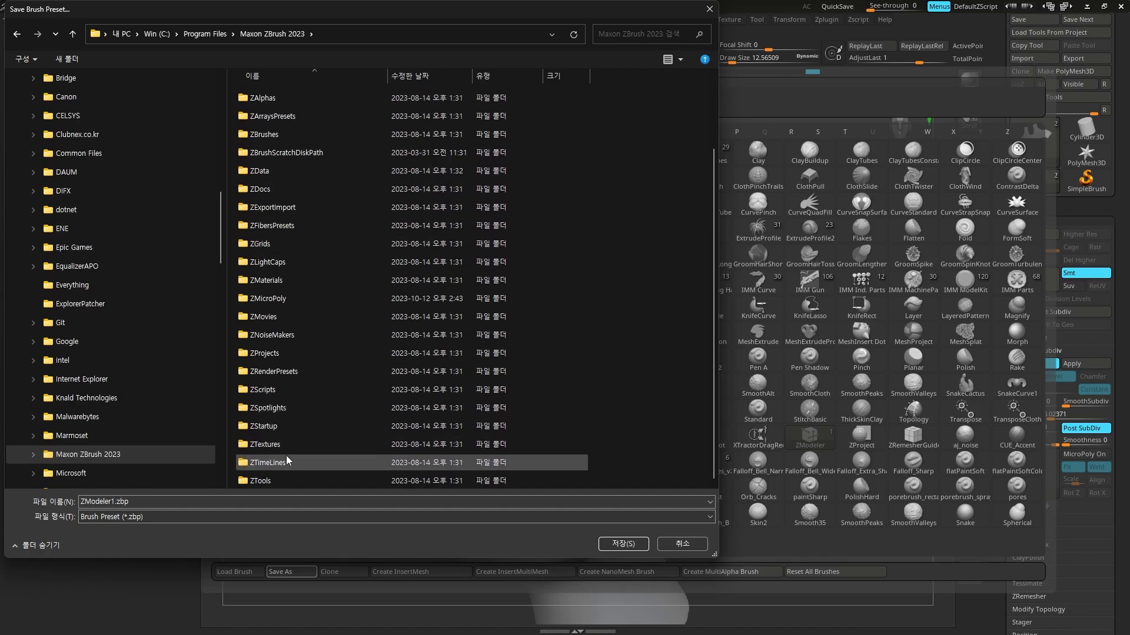
pyautogui.click(280, 428)
pyautogui.doubleClick(280, 429)
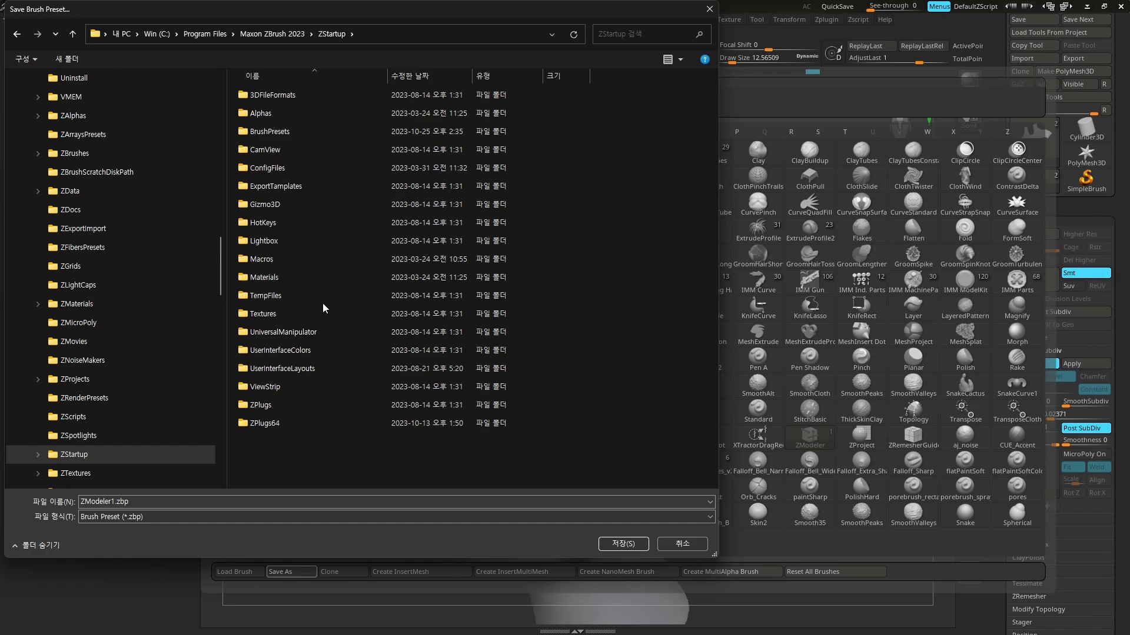
pyautogui.click(293, 132)
pyautogui.doubleClick(293, 131)
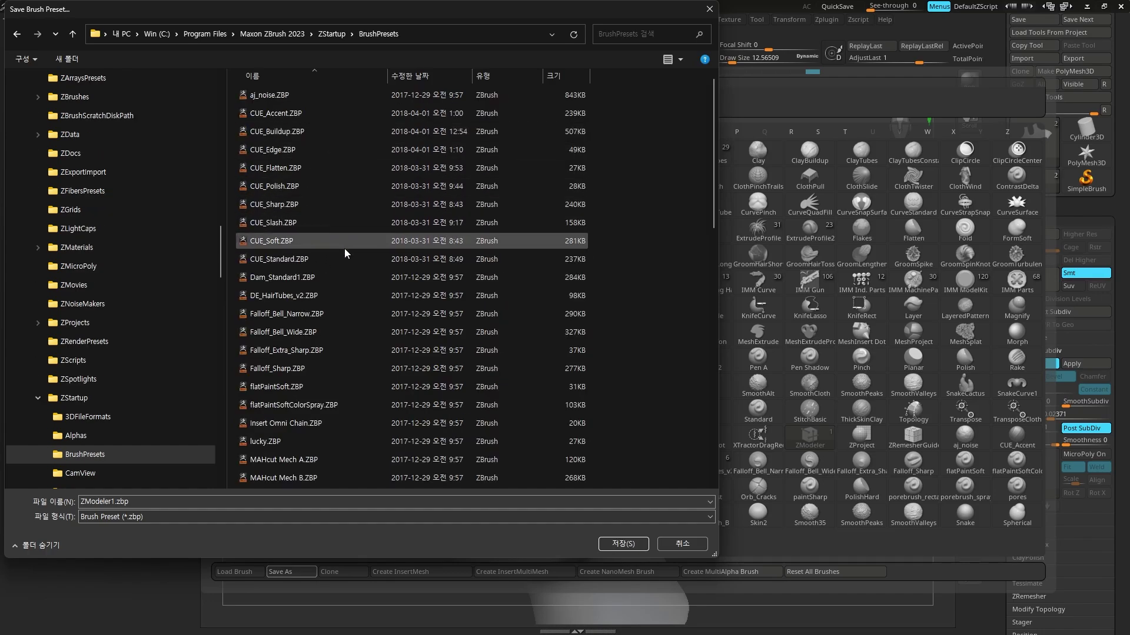
# Name the preset file Retopology_New and save it.
pyautogui.scroll(-15, 344, 248)
pyautogui.scroll(-3, 343, 267)
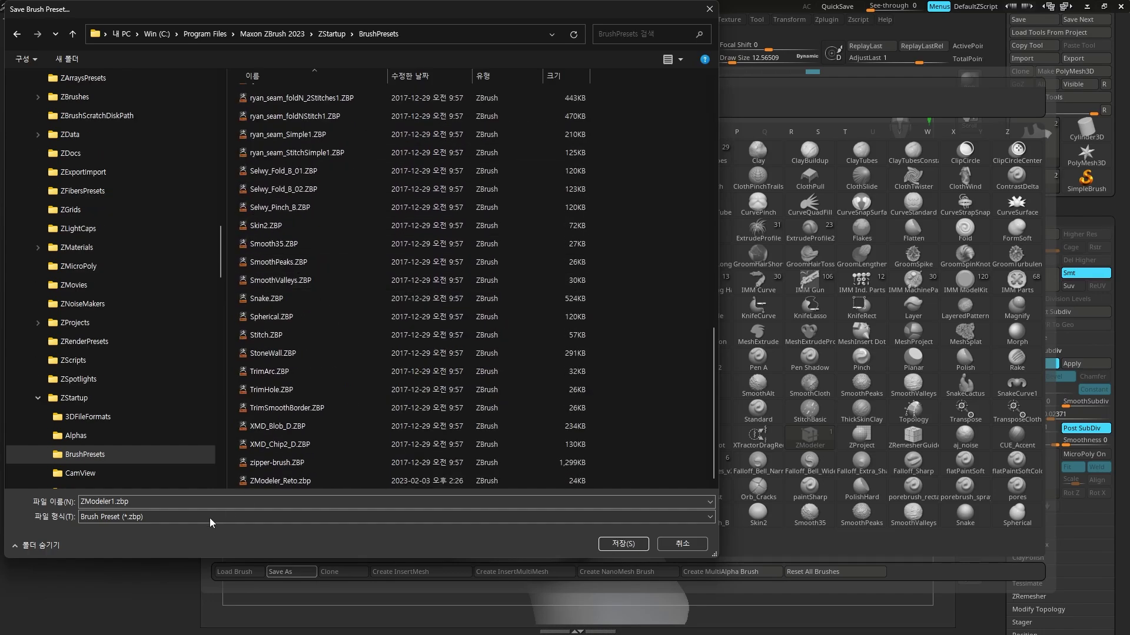
pyautogui.doubleClick(113, 502)
pyautogui.click(116, 501)
pyautogui.write('Retopology_New')
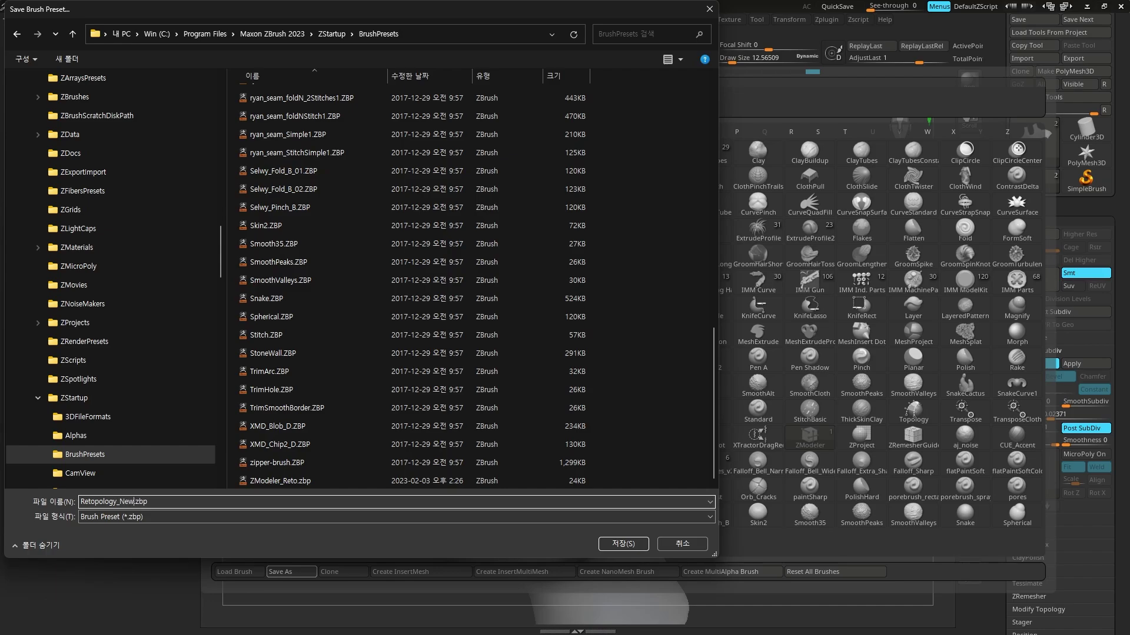
pyautogui.press('Return')
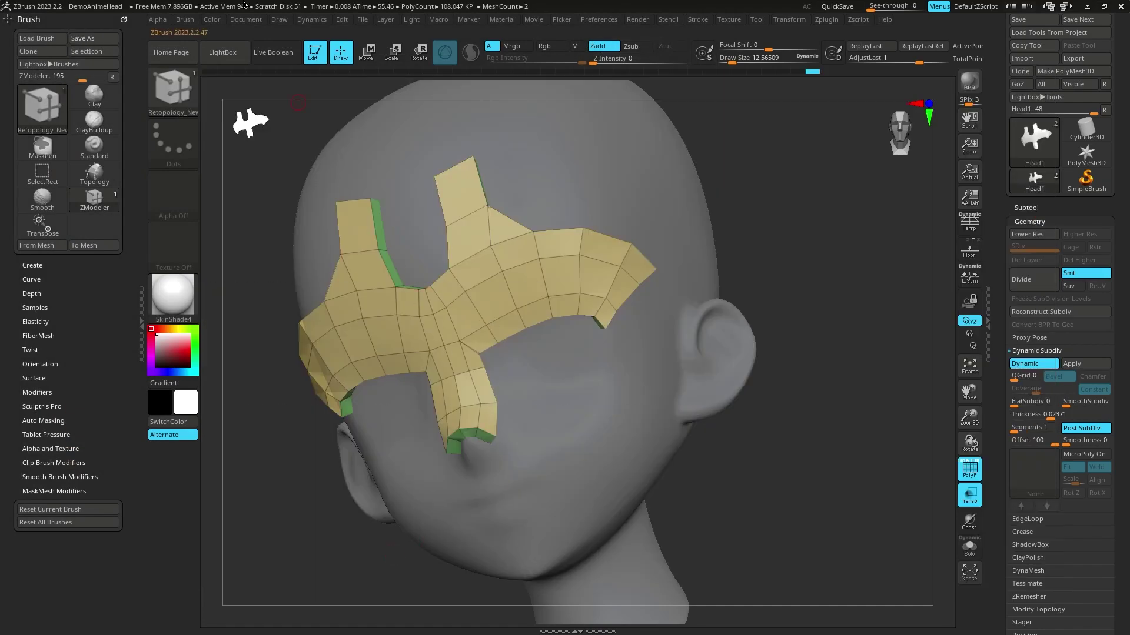
# Reset all brushes to defaults, then pick Retopology_New from the R-filtered brush list.
pyautogui.click(163, 93)
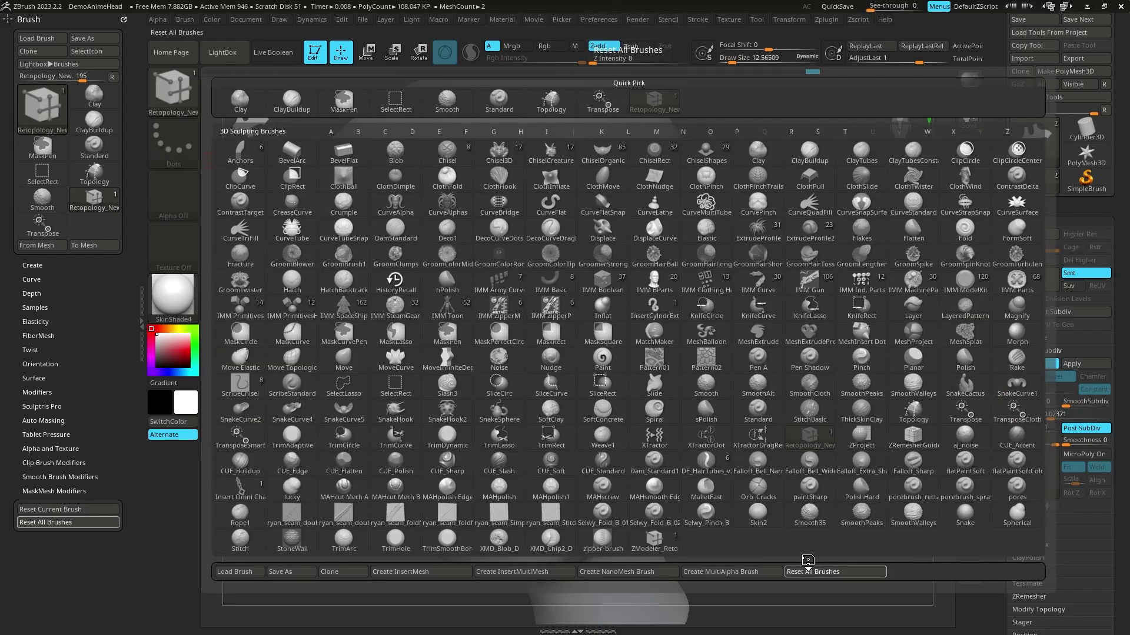
pyautogui.click(836, 571)
pyautogui.click(173, 91)
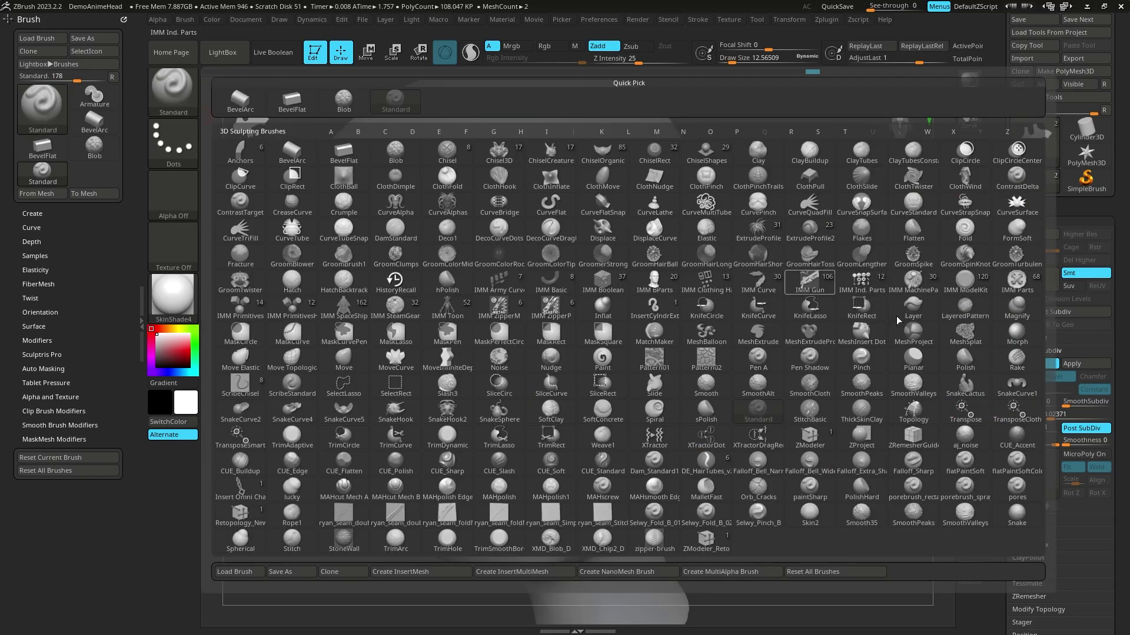
pyautogui.press('r')
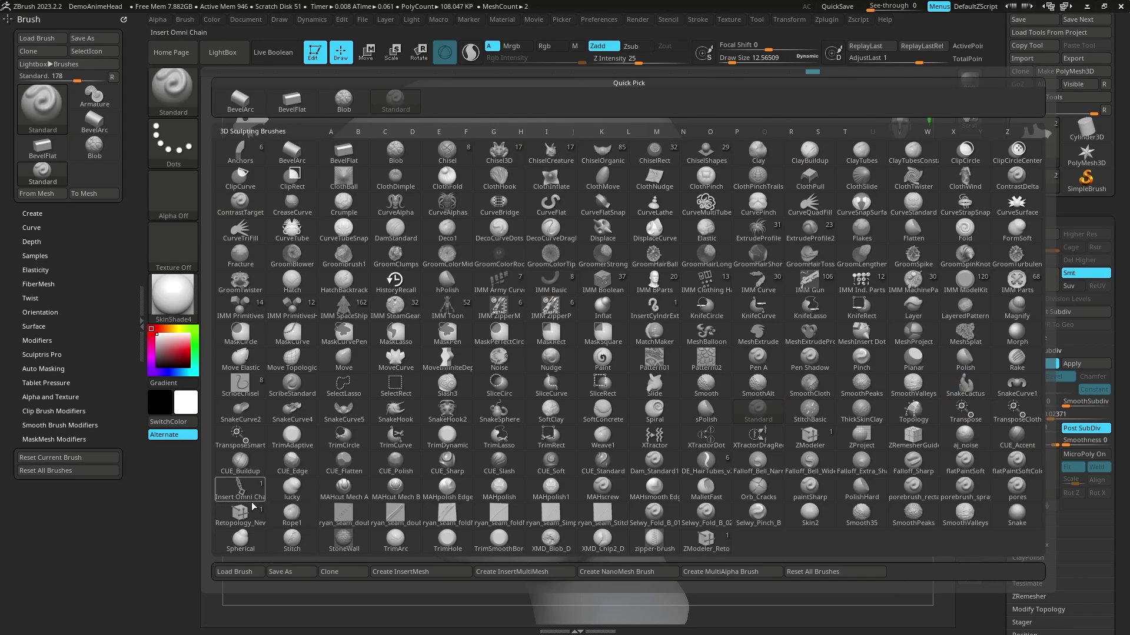
pyautogui.click(250, 514)
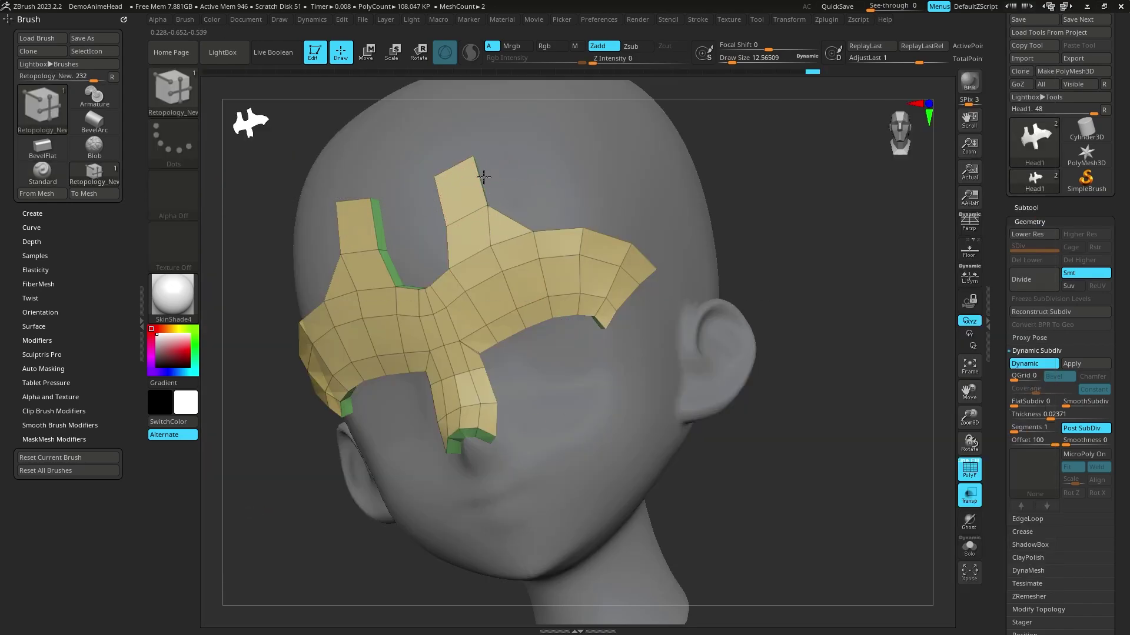
# Add two more quads atop the upright strips and rotate to a front view.
pyautogui.click(490, 141)
pyautogui.click(511, 117)
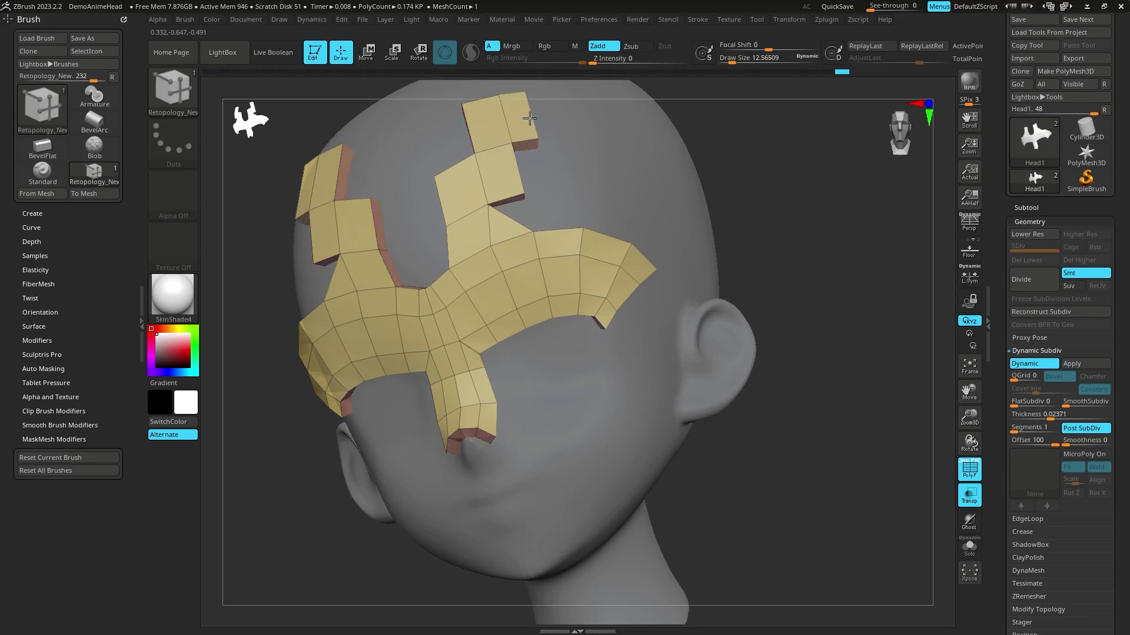
pyautogui.moveTo(849, 314); pyautogui.dragTo(839, 366)
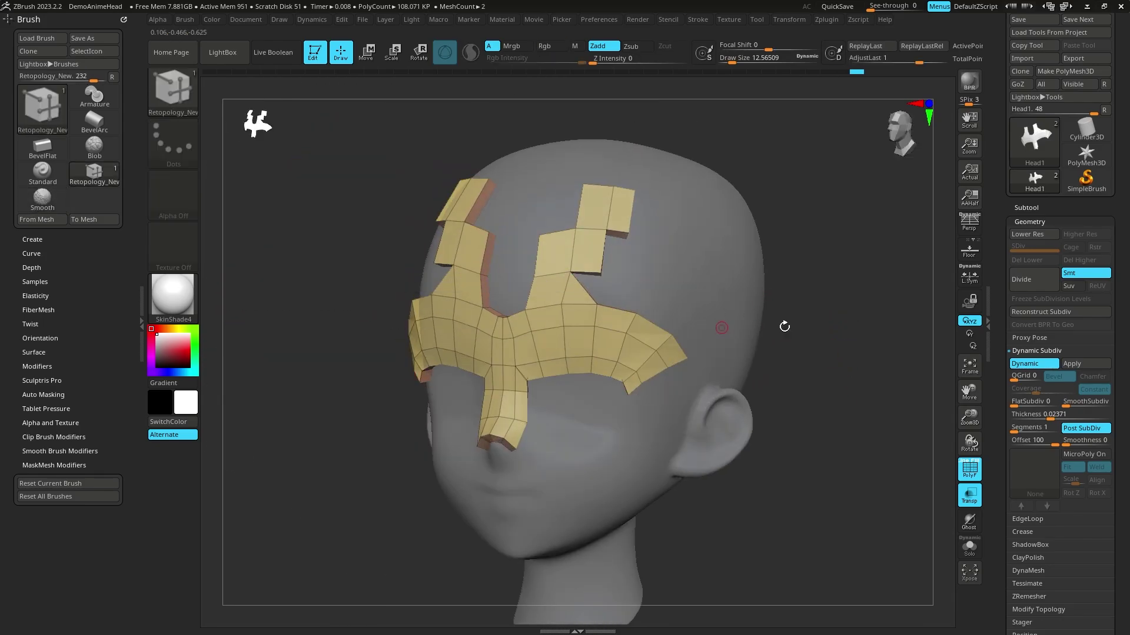
pyautogui.moveTo(784, 323)
pyautogui.mouseDown()
pyautogui.moveTo(849, 353)
pyautogui.moveTo(874, 395)
pyautogui.mouseUp()
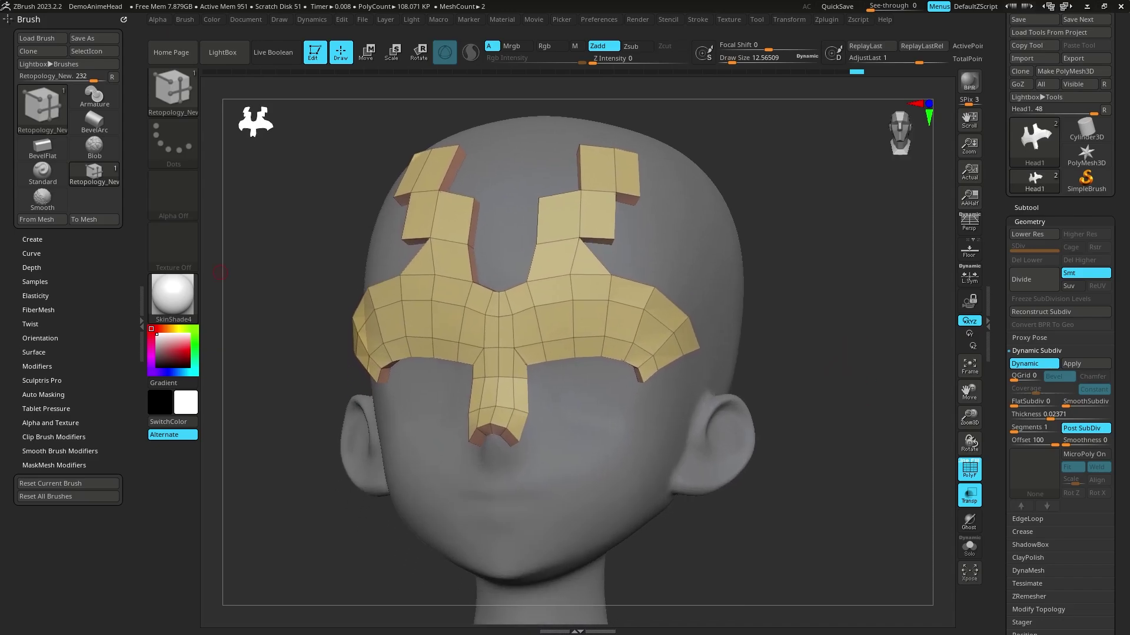